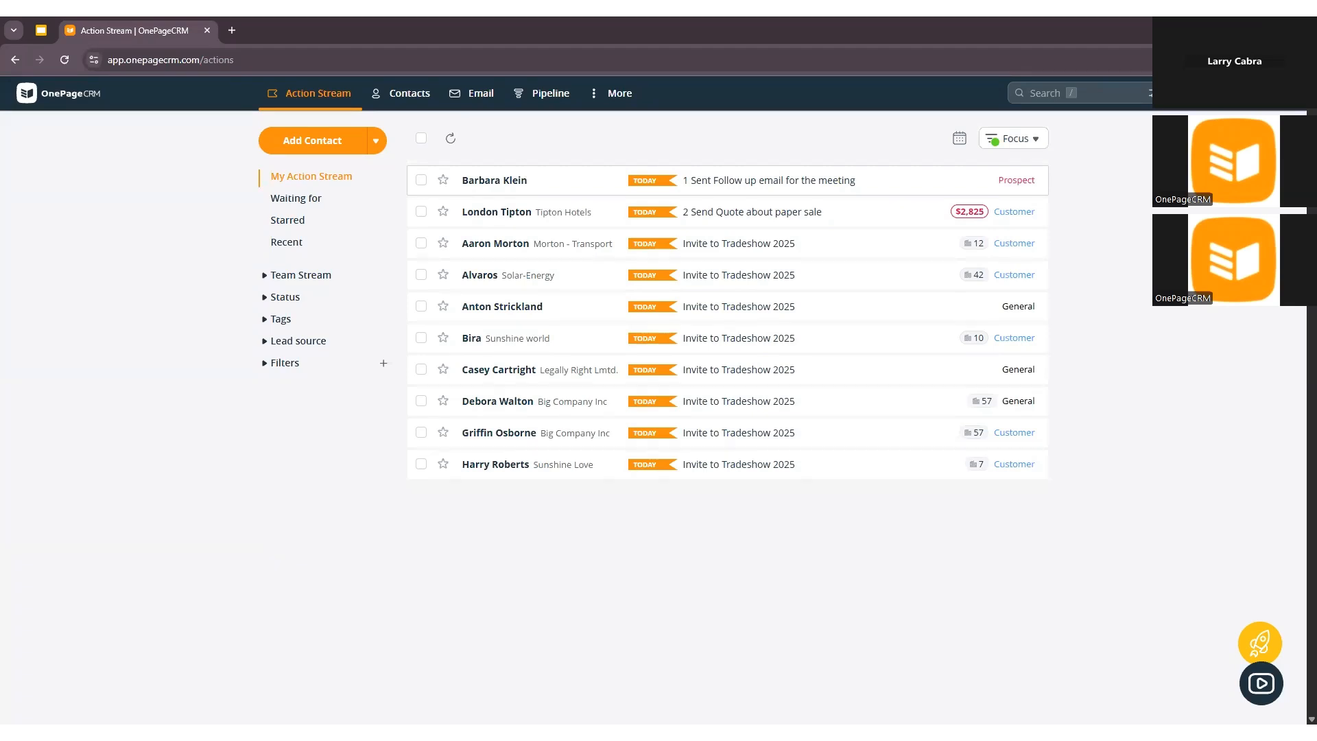
Start an email to the contact due a meeting follow-up and write a recap of the paper options, from greeting to "Talk soon,".
left_click(493, 180)
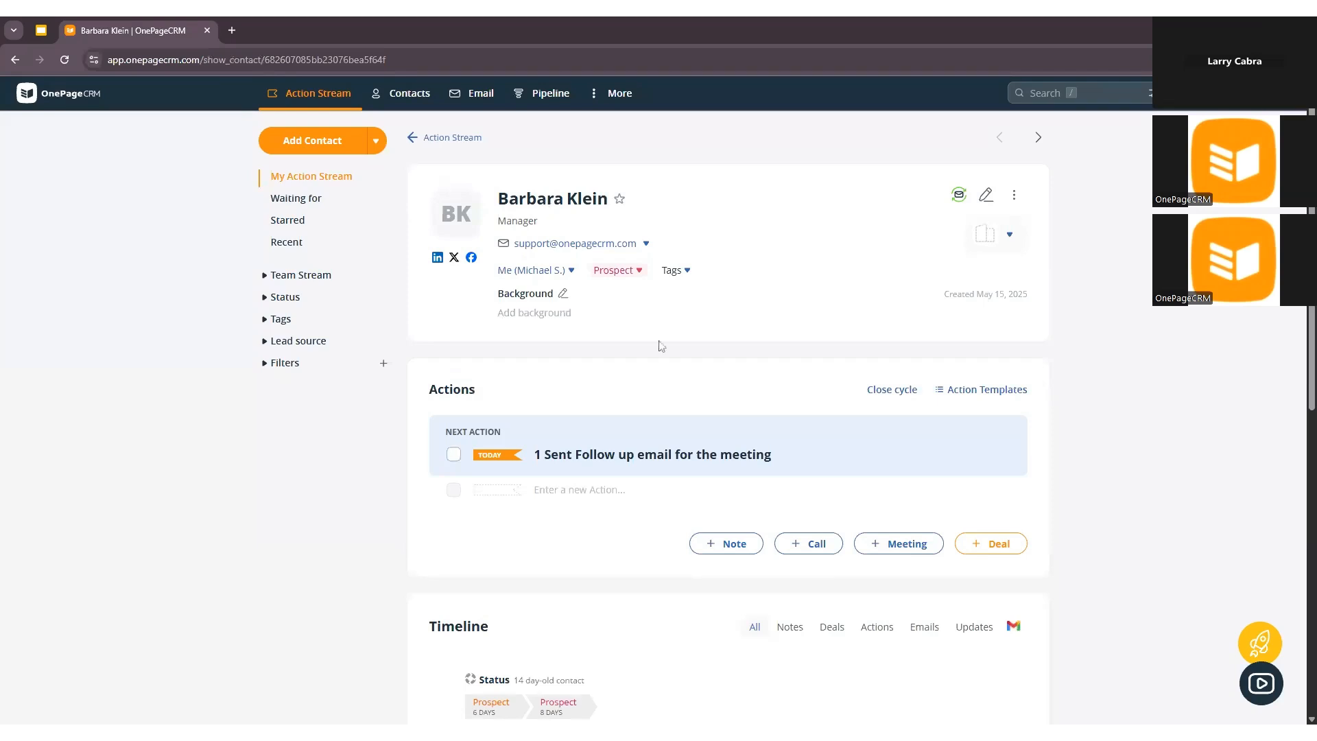
left_click(595, 254)
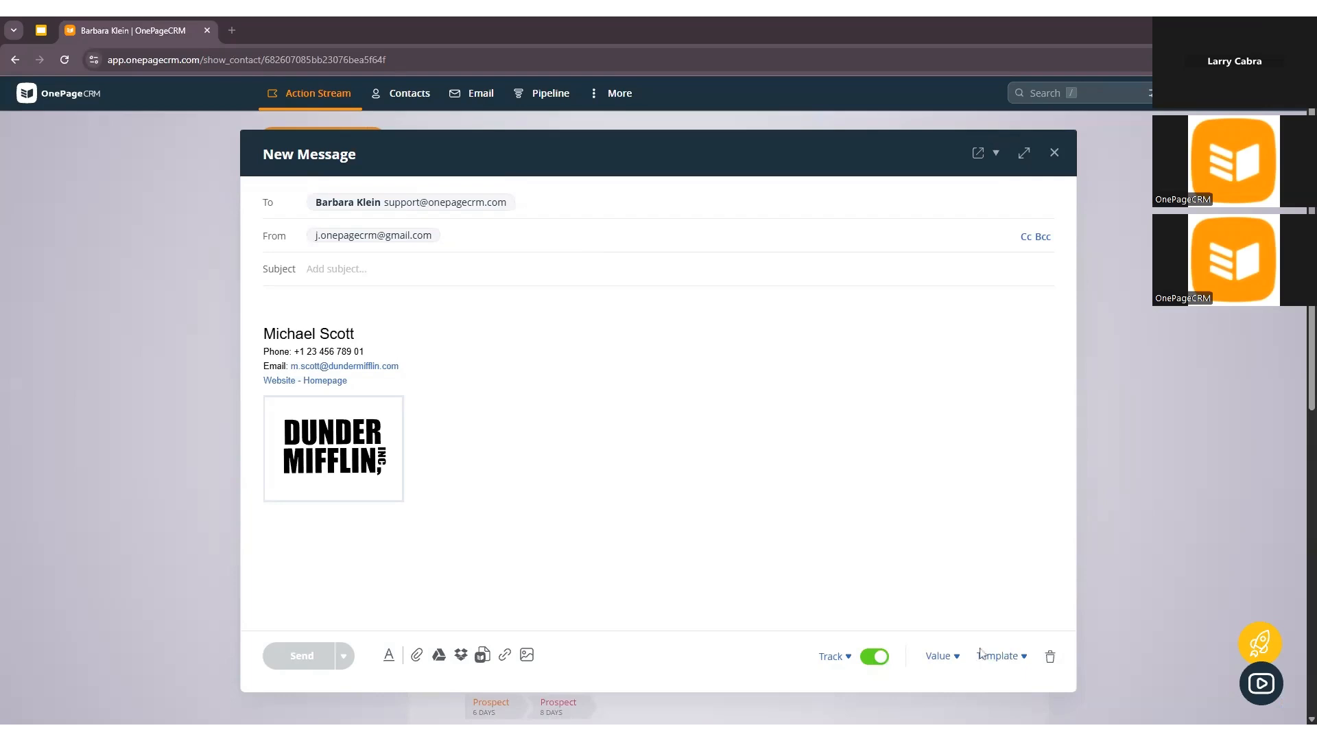
left_click(996, 656)
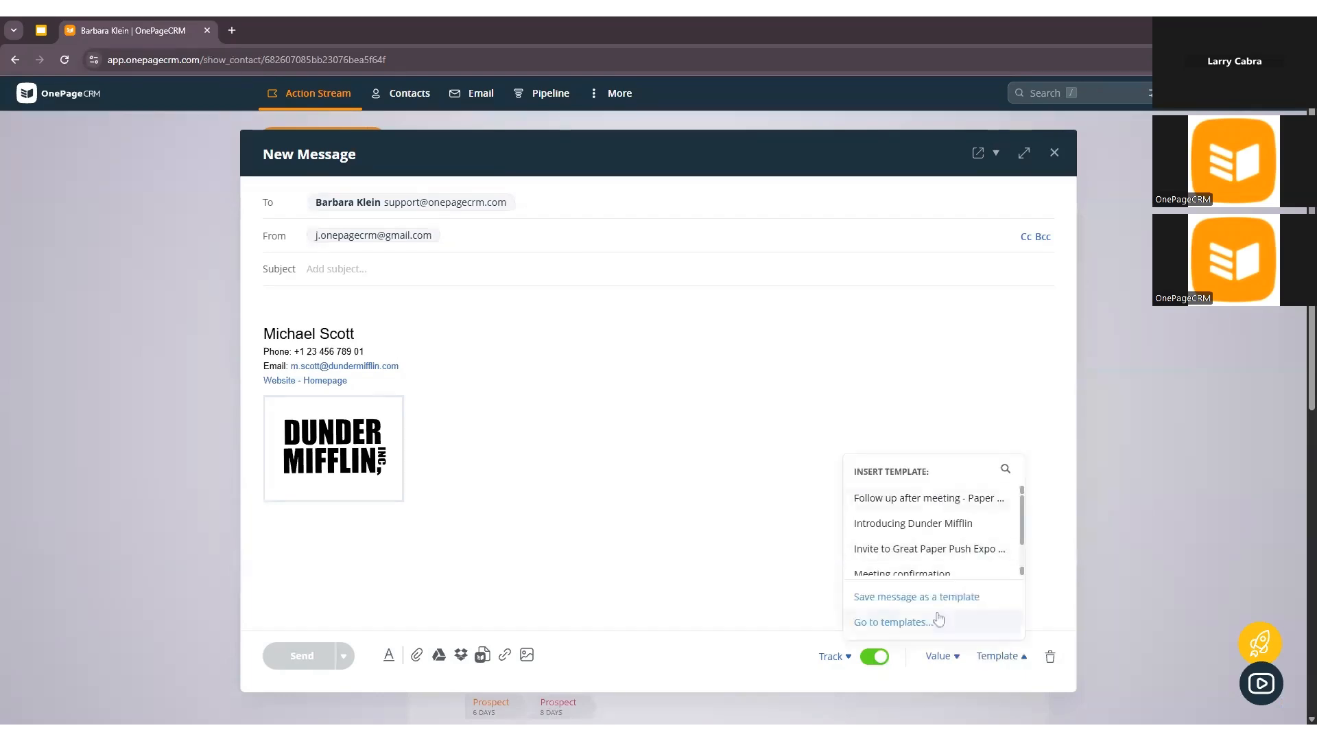
left_click(264, 302)
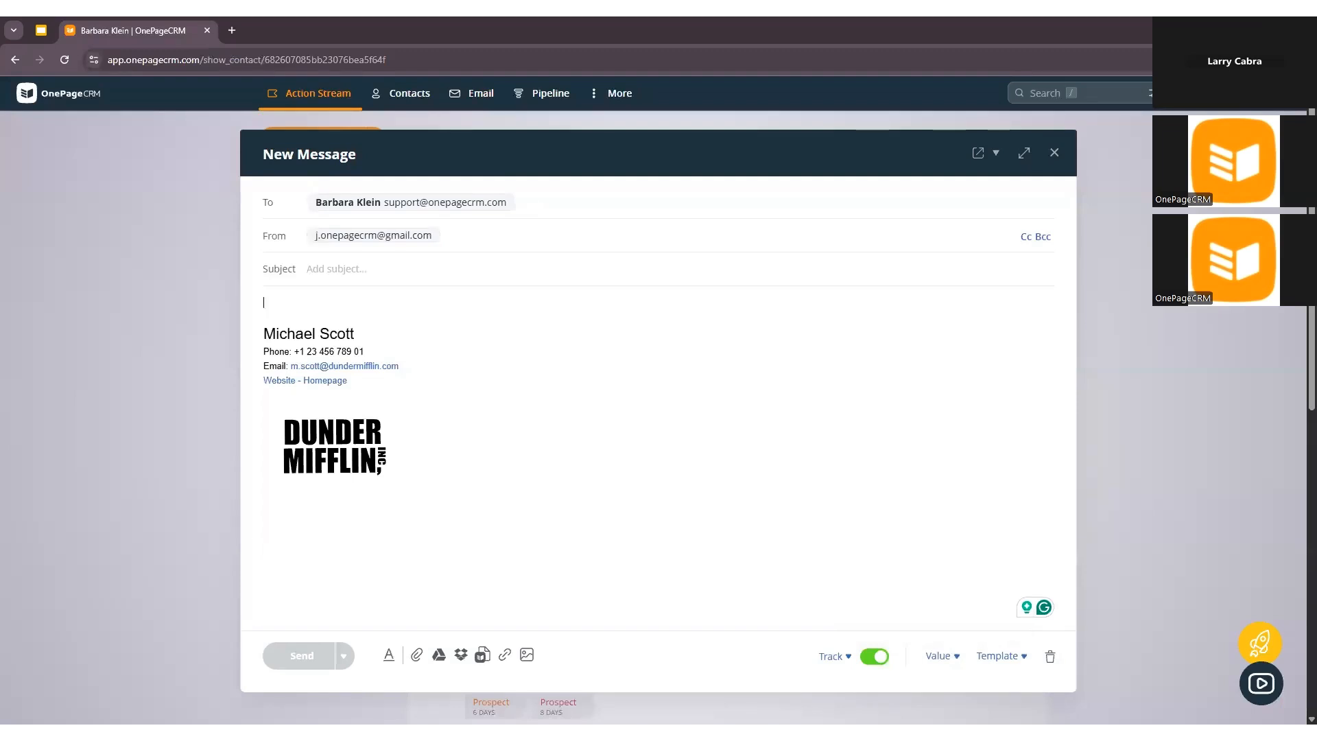
type("Hi Barbara,  It was great meeting you earlier to discuss your paper needs for your organization.  As promised, here’s a quick recap of what we covered and how Dunder Mifflin can help with your paper needs: Standard Office Paper – For printers, copiers, and those \"mandatory\" memos. High-Quality Presentation Paper – Because first impressions matter, especially when you're pitching big ideas (or trying to make spreadsheets look exciting). Custom-Branded Letterhead – For when you want your correspondence to say, \"We mean business,\" but with your logo. Bulk Orders for Monthly Supply – We’ve got you covered so no one’s ever yelling \"we’re out of paper\" at 4:55 p.m. on a Friday. Eco-Friendly Options – All the paper, less of the guilt. Mother Earth approves. Rush Deliveries – Because sometimes you forget to order paper, and sometimes I get to save the day.  Let me know if you’d like me to send over a formal quote or if there are any other supplies you’re running low on (I draw the line at staplers—but I know a guy).  Talk soon,")
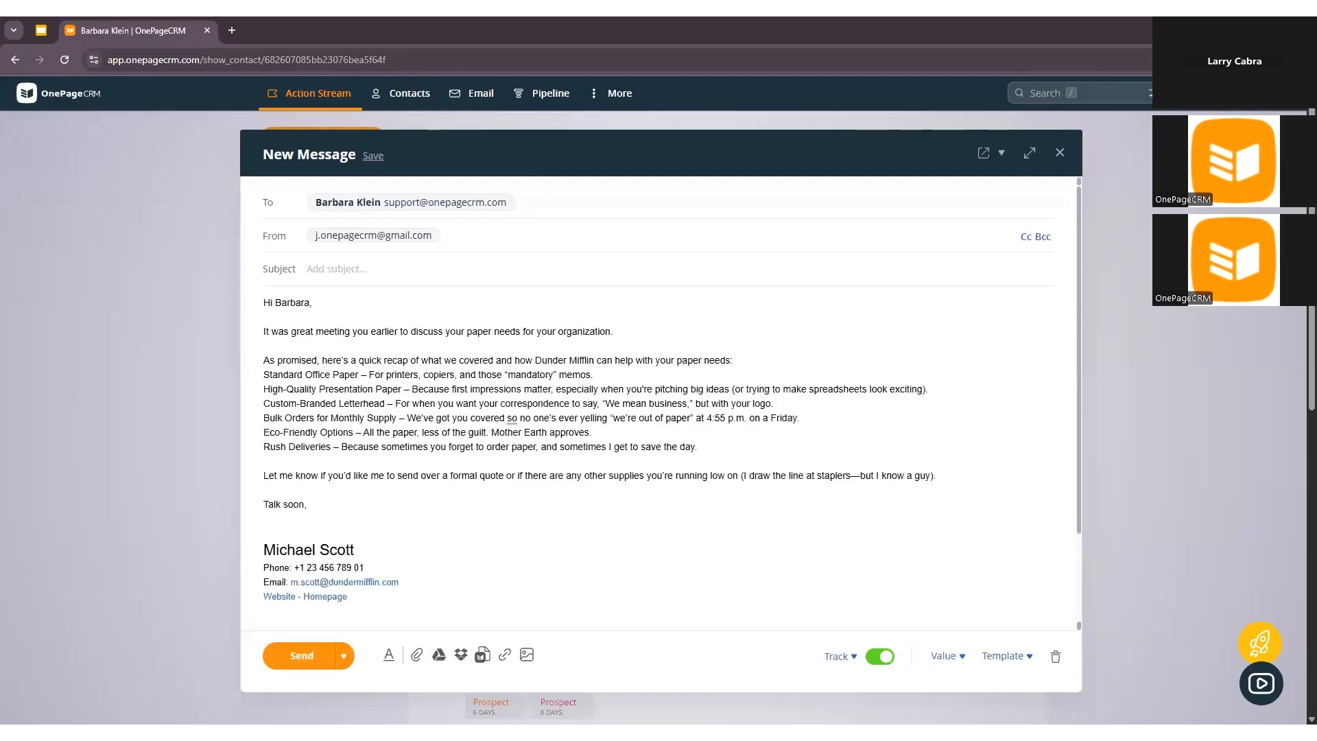
key("BackSpace")
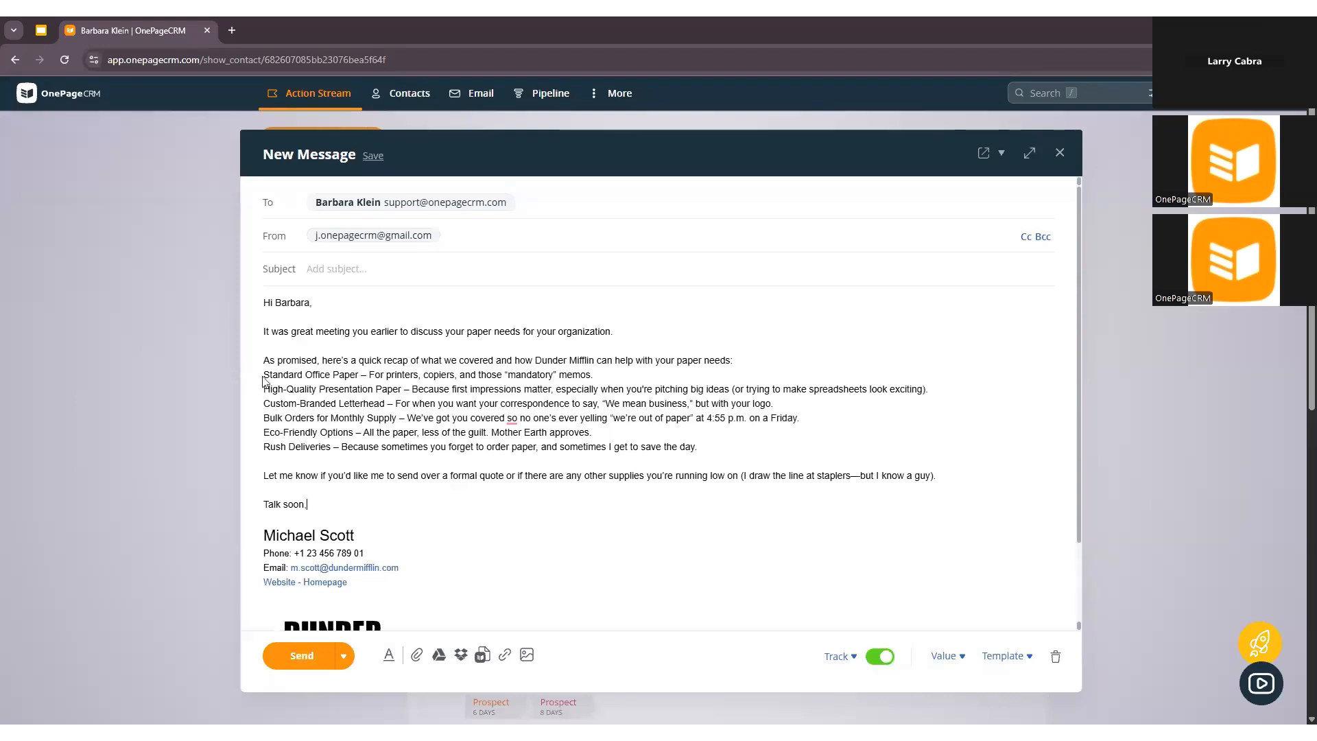
Show the text formatting options for the message and look through the font size and text color choices.
left_click(391, 655)
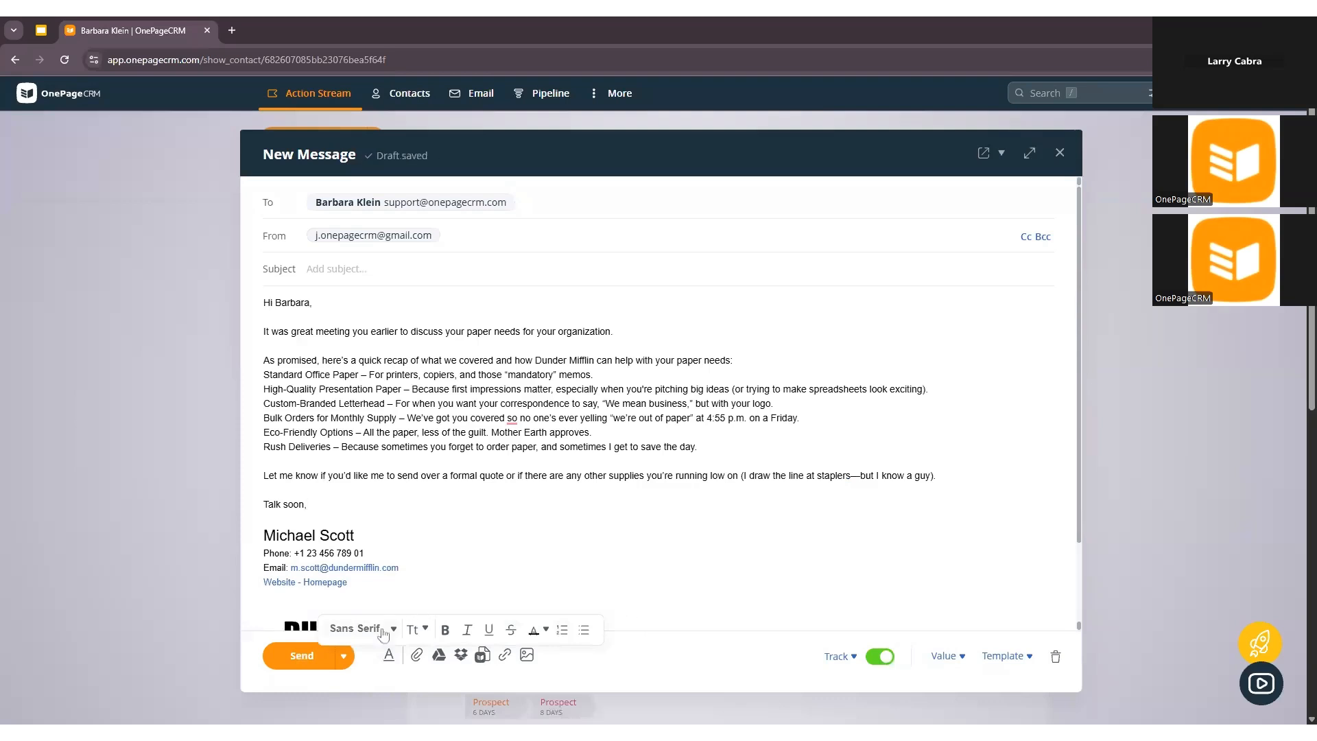
left_click(424, 636)
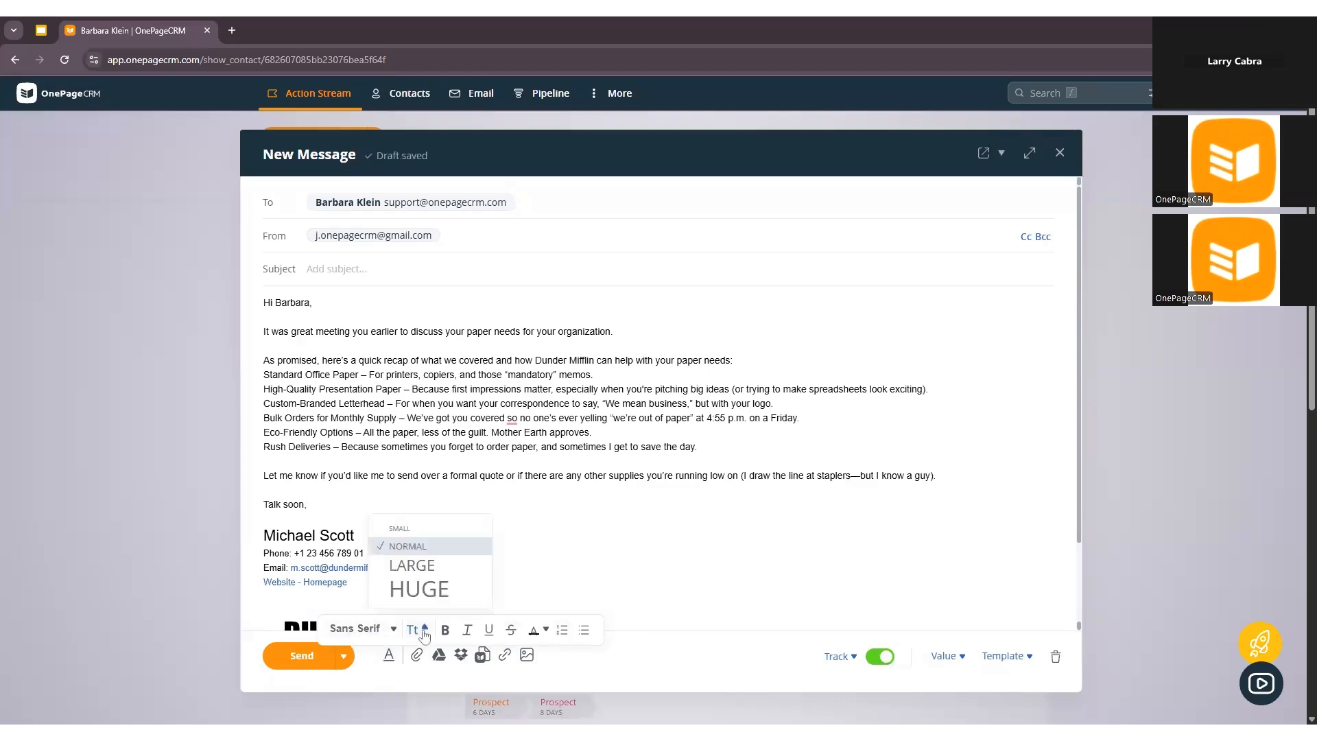
left_click(428, 631)
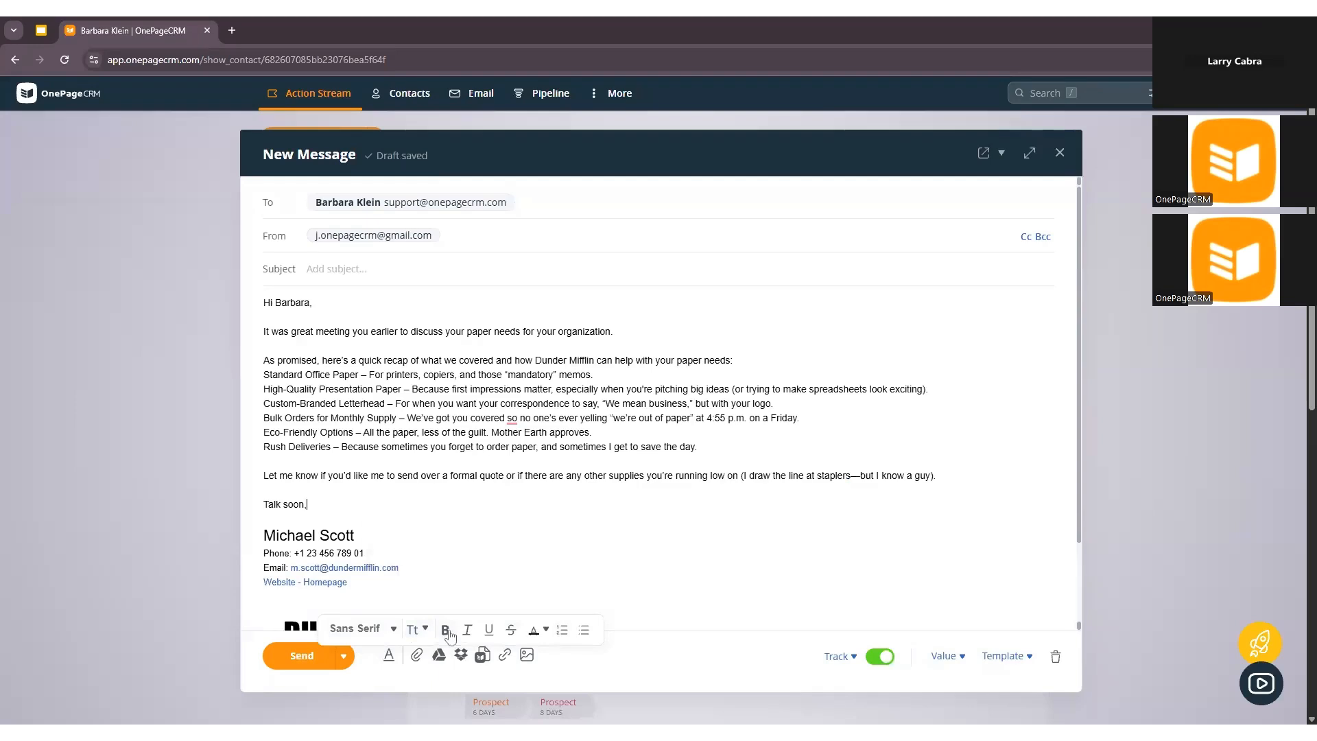
left_click(549, 632)
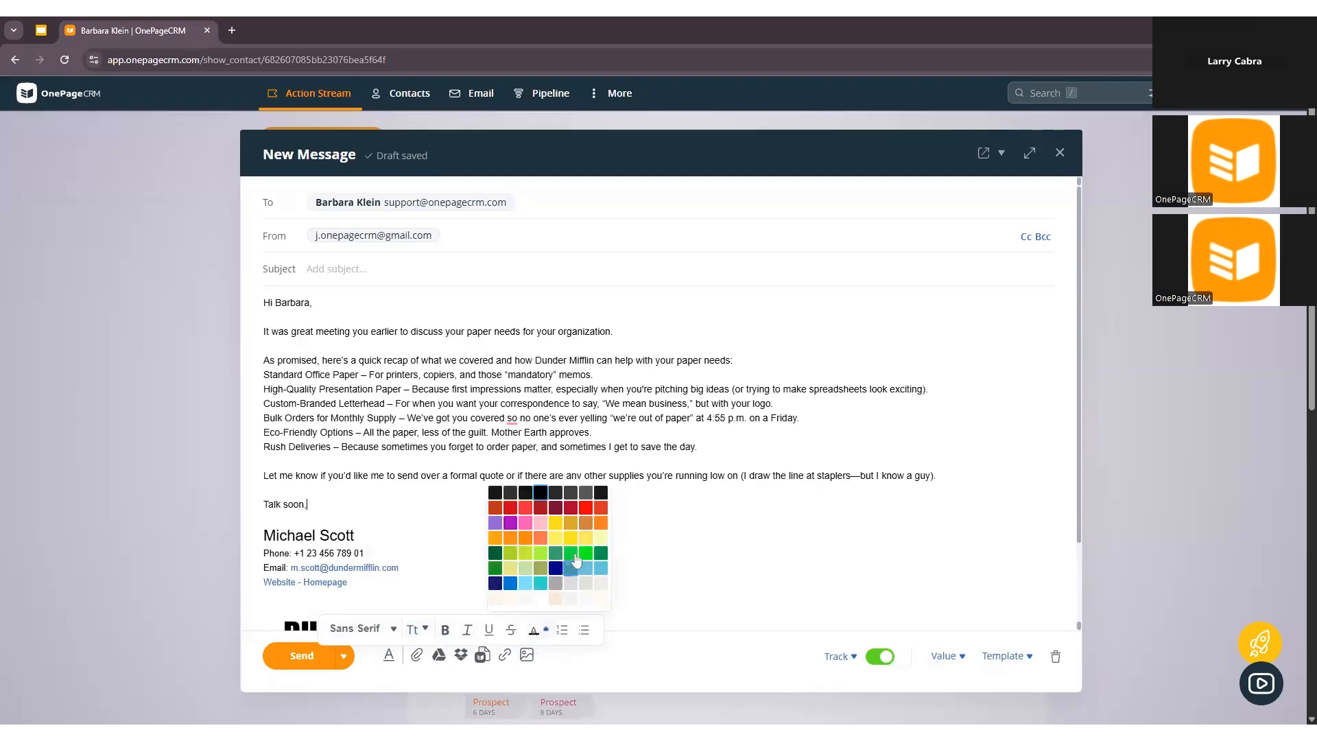
left_click(550, 633)
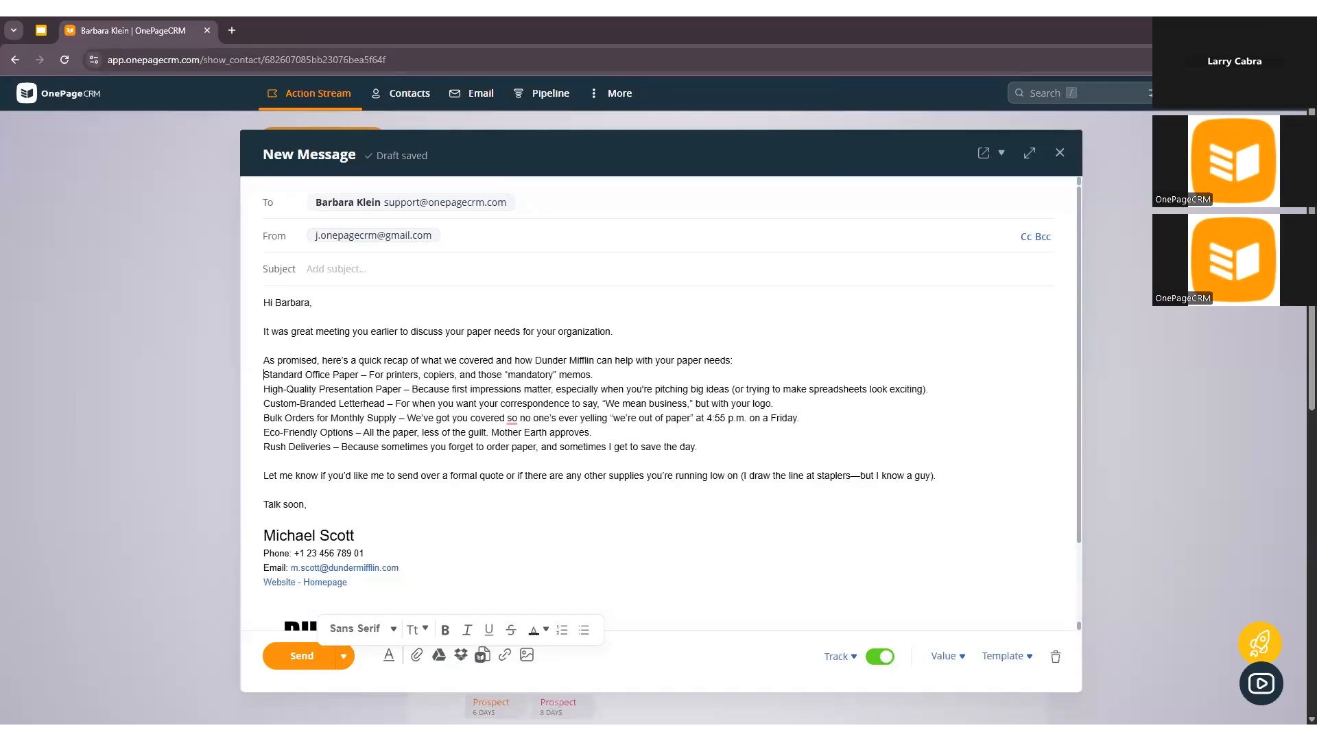
Turn the six paper offering lines, from Standard Office Paper to Rush Deliveries, into a bulleted list.
left_click_drag(263, 374, 300, 446)
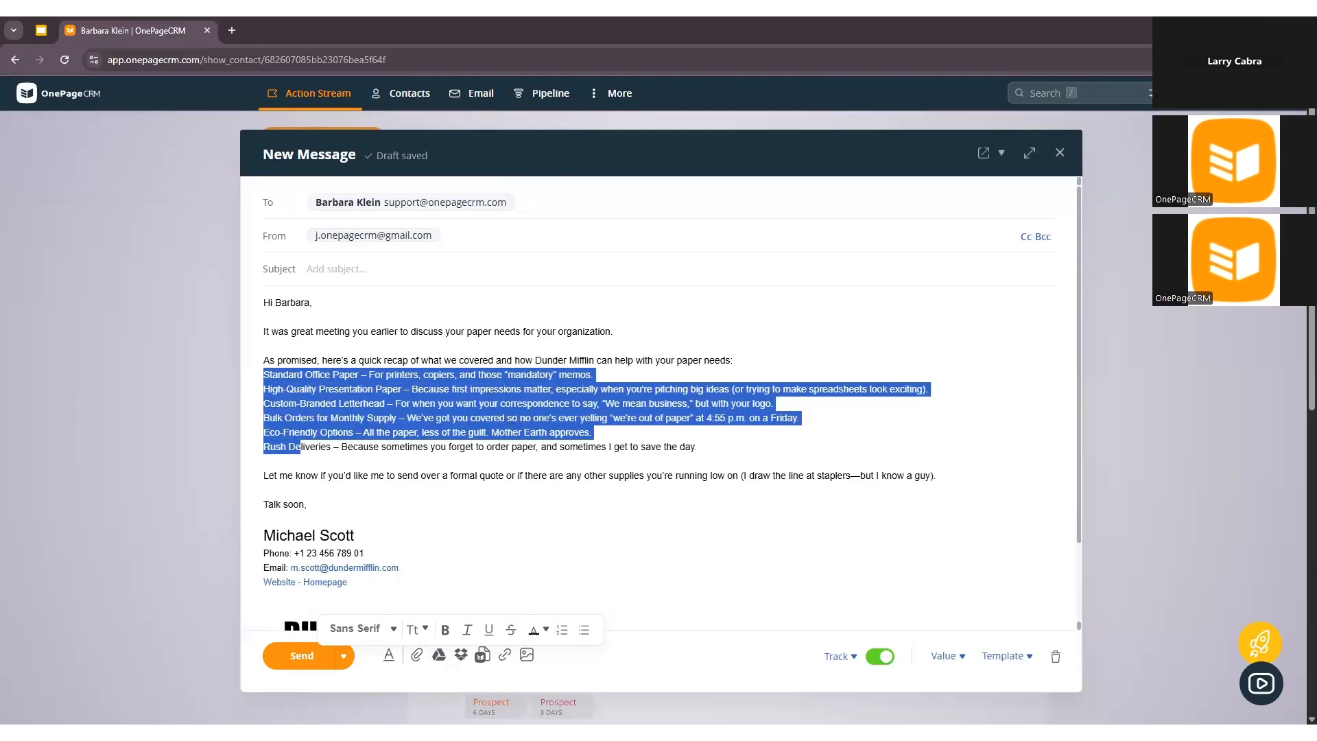
left_click(584, 630)
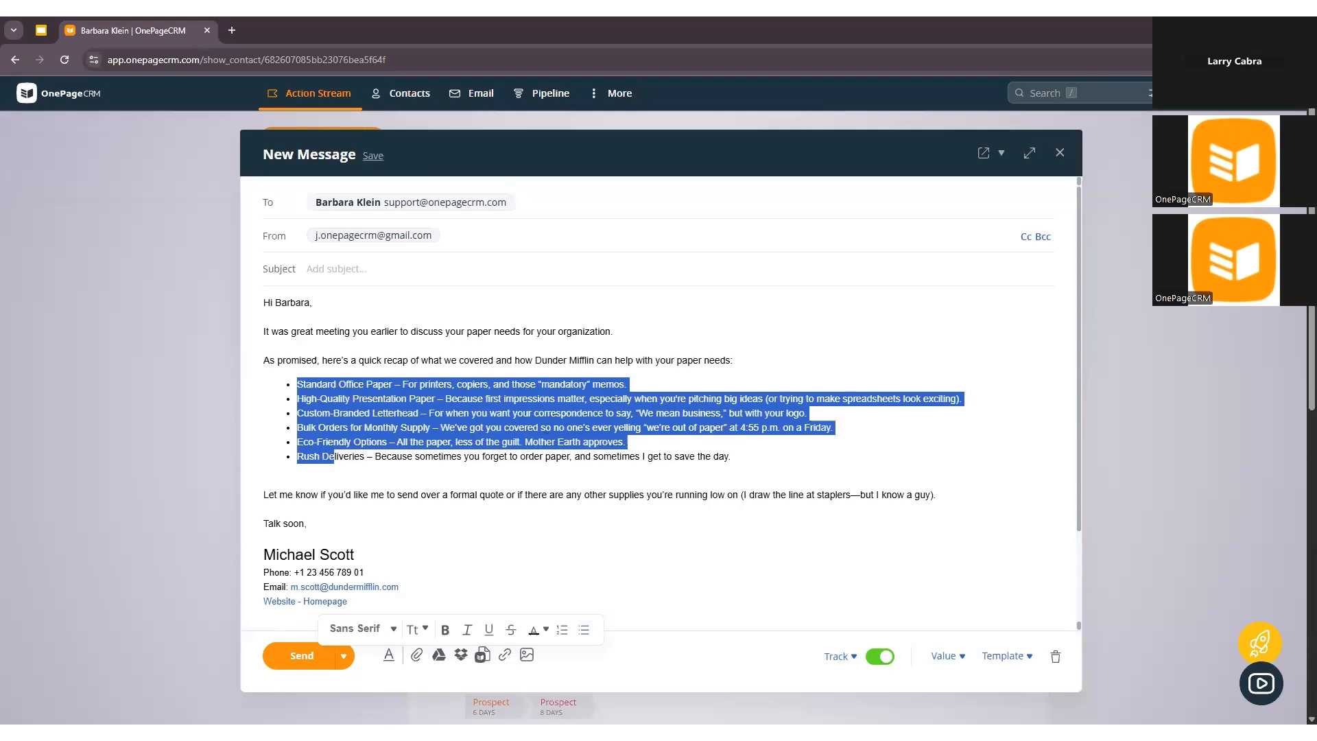
left_click(353, 441)
Make the product or service name at the start of each of the six bullet points bold.
left_click_drag(297, 384, 392, 384)
left_click(446, 630)
left_click_drag(297, 398, 435, 398)
left_click(445, 629)
left_click_drag(297, 413, 419, 413)
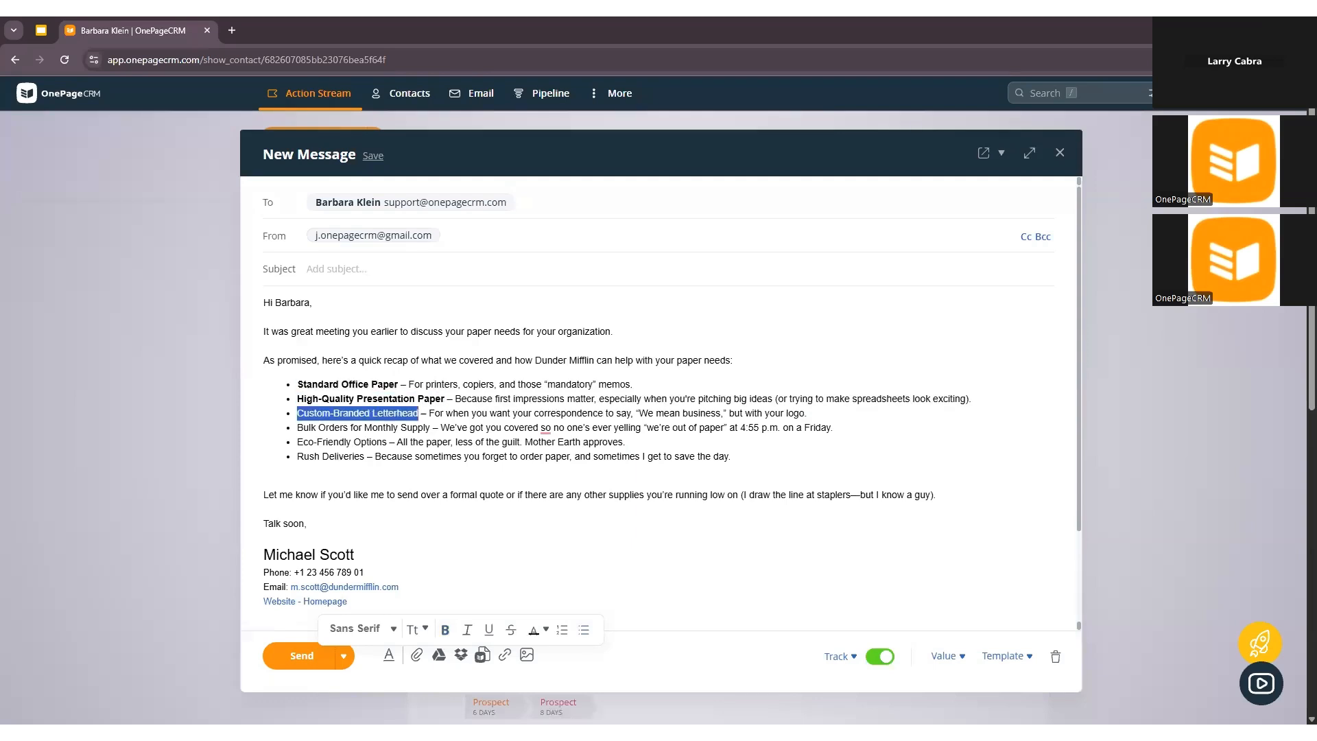
key("ctrl+b")
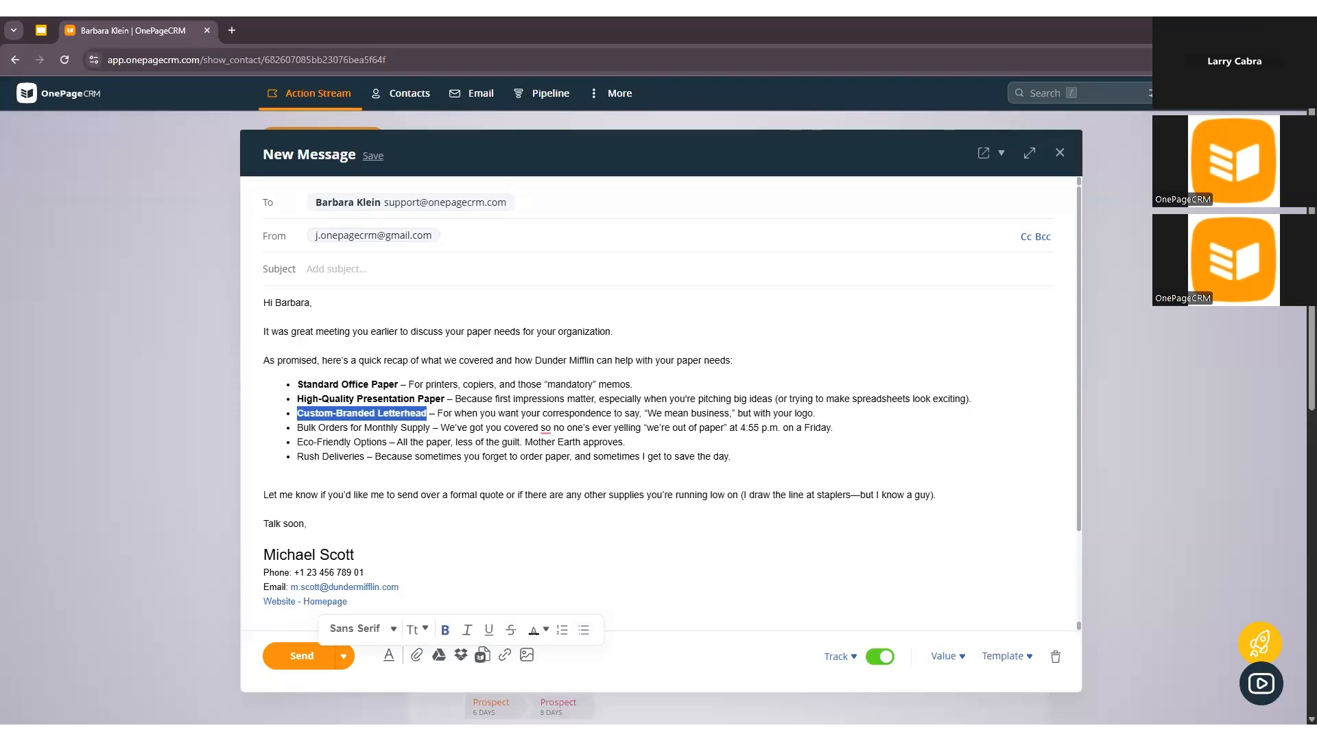
left_click_drag(297, 427, 394, 442)
key("ctrl+b")
key("ctrl+b")
left_click(308, 457)
left_click_drag(297, 456, 364, 456)
key("ctrl+b")
left_click(264, 480)
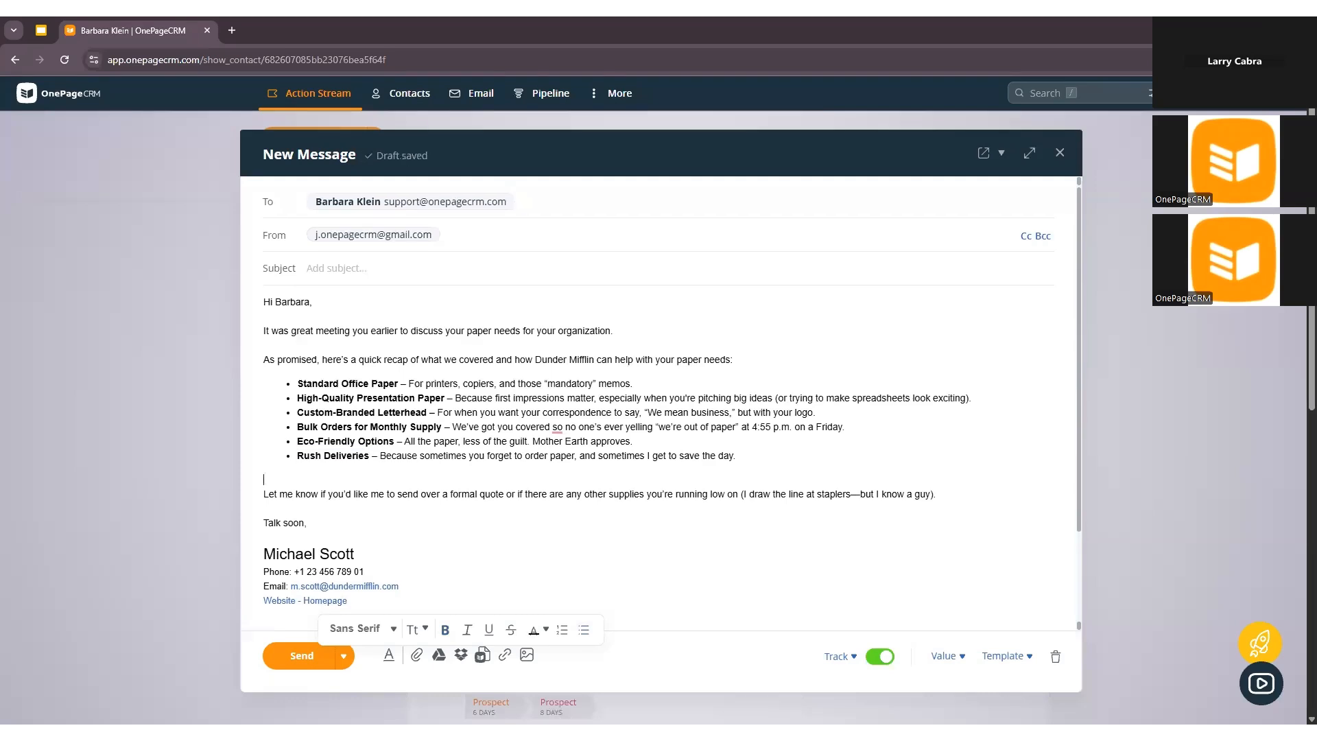
Review the closing sentence and the signature block with its contact details and logo at the end of the message.
scroll(370, 597, "down", 1)
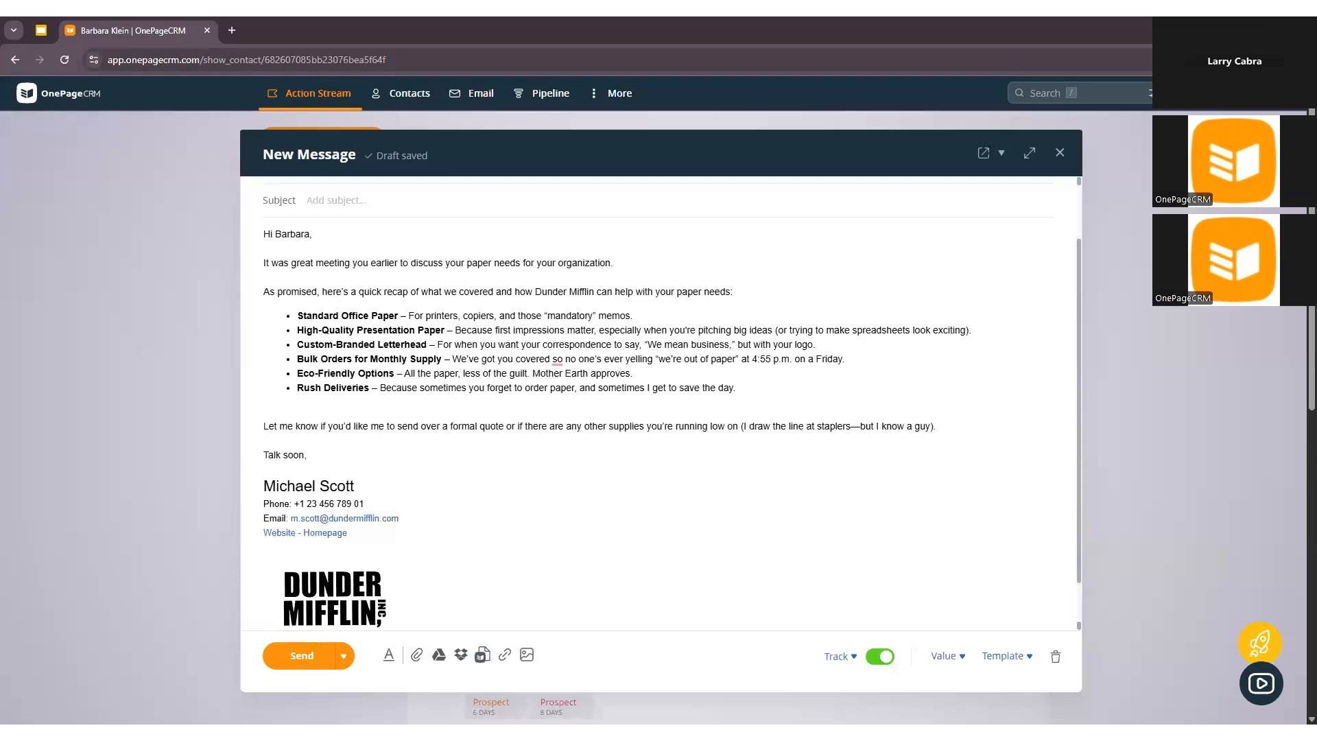
left_click_drag(354, 426, 419, 426)
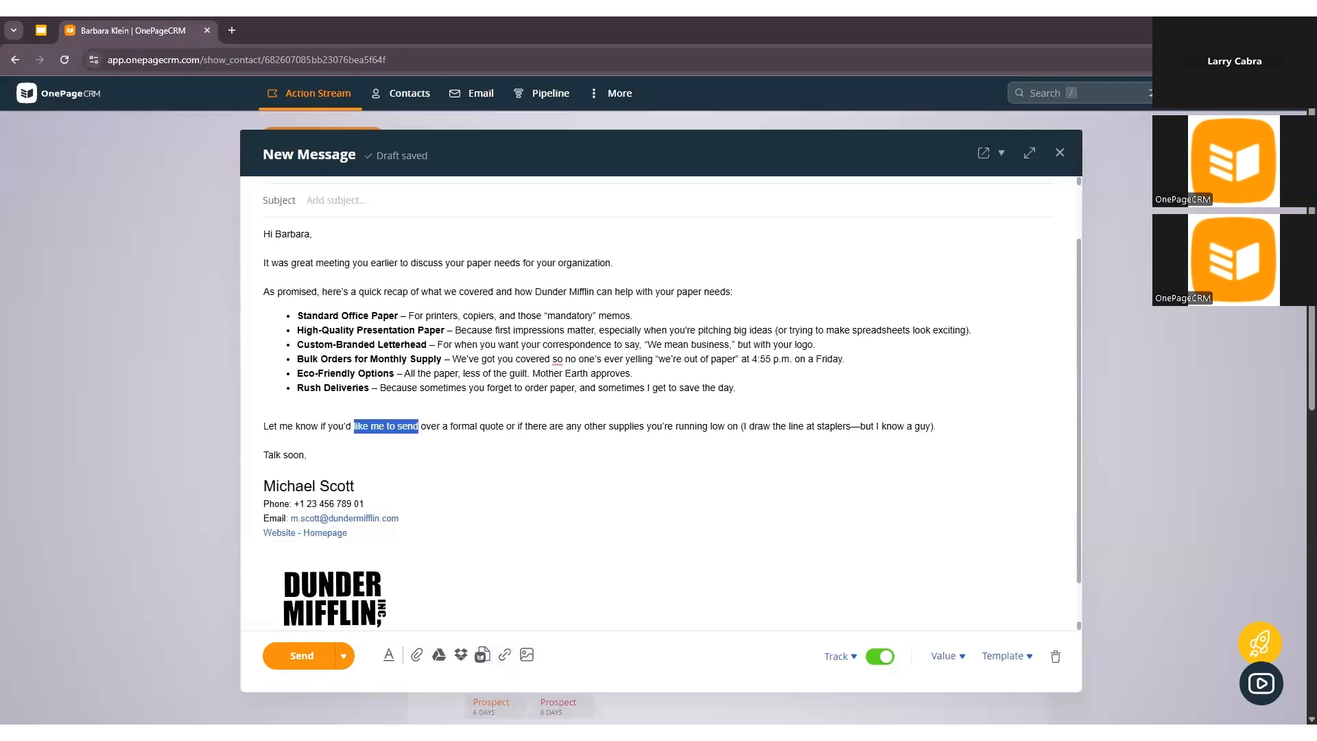
left_click(583, 507)
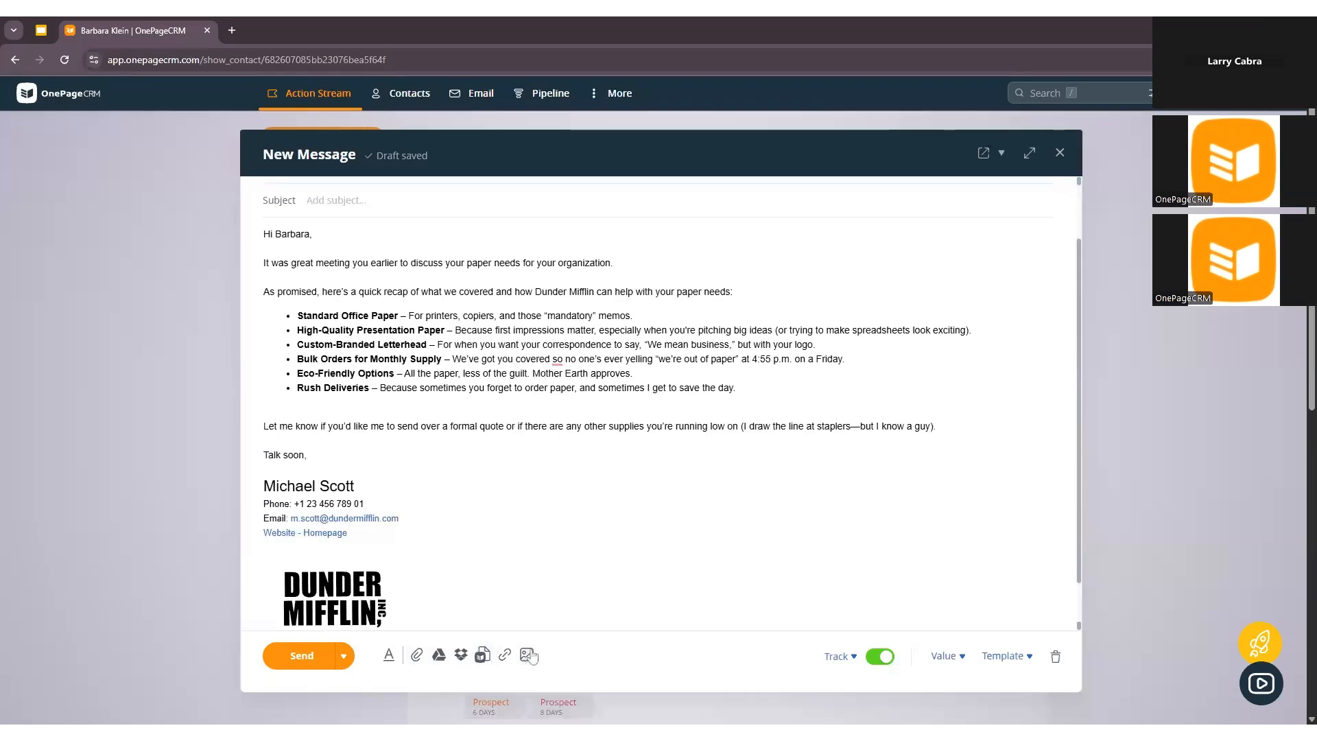
scroll(658, 412, "down", 1)
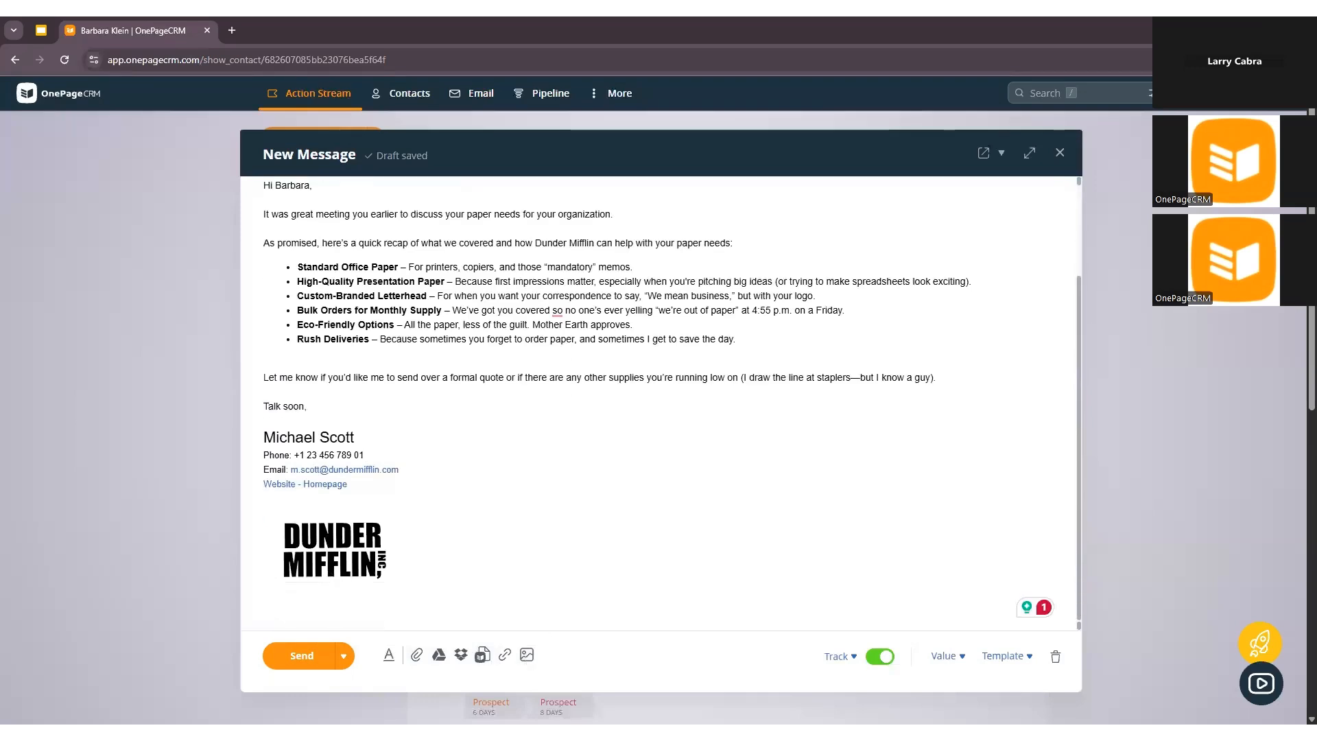
mouse_move(264, 438)
left_mouse_down()
mouse_move(371, 470)
mouse_move(348, 484)
left_mouse_up()
left_click(402, 470)
left_click_drag(264, 437, 355, 438)
left_click(360, 438)
scroll(792, 607, "up", 3)
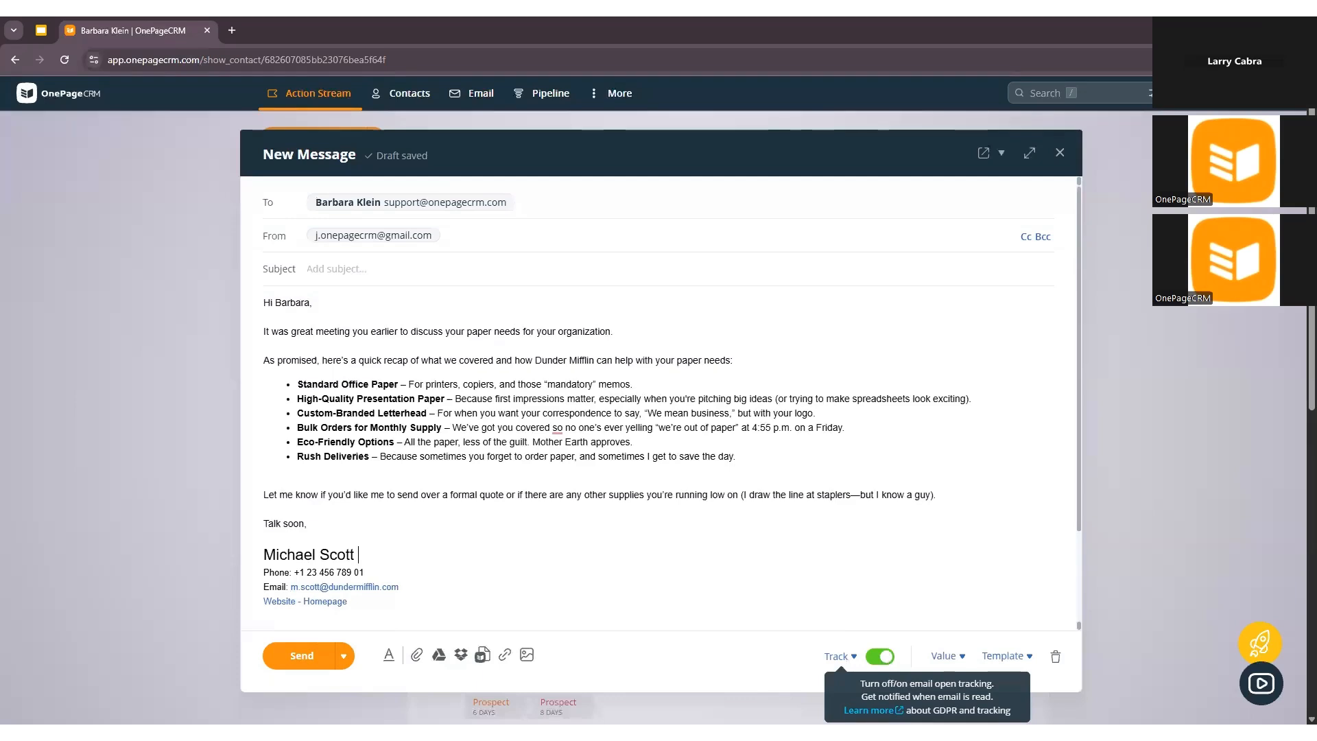
Set the email tracking notifications for Opened, Not opened in 36 hours, Opened many times and Re-opened after a long time.
left_click(846, 658)
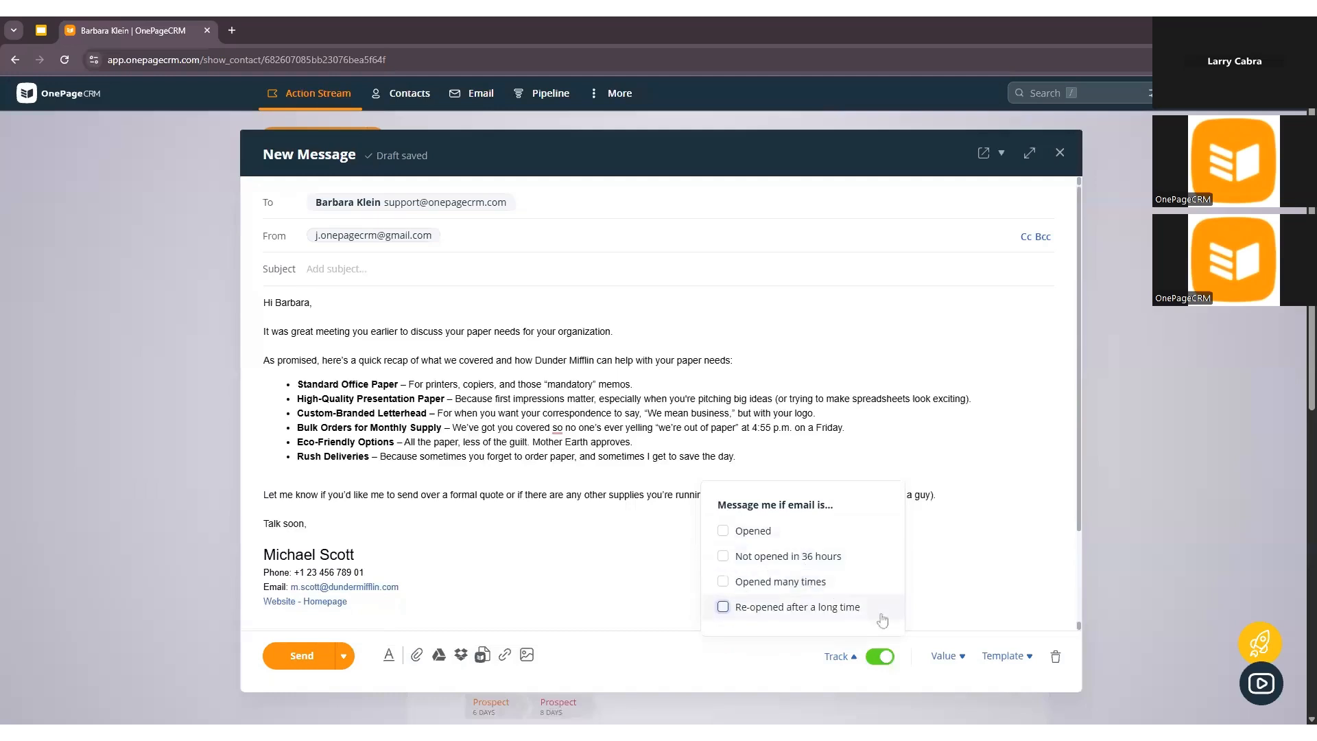
left_click(755, 534)
left_click(755, 557)
left_click(755, 582)
left_click(757, 607)
left_click(780, 672)
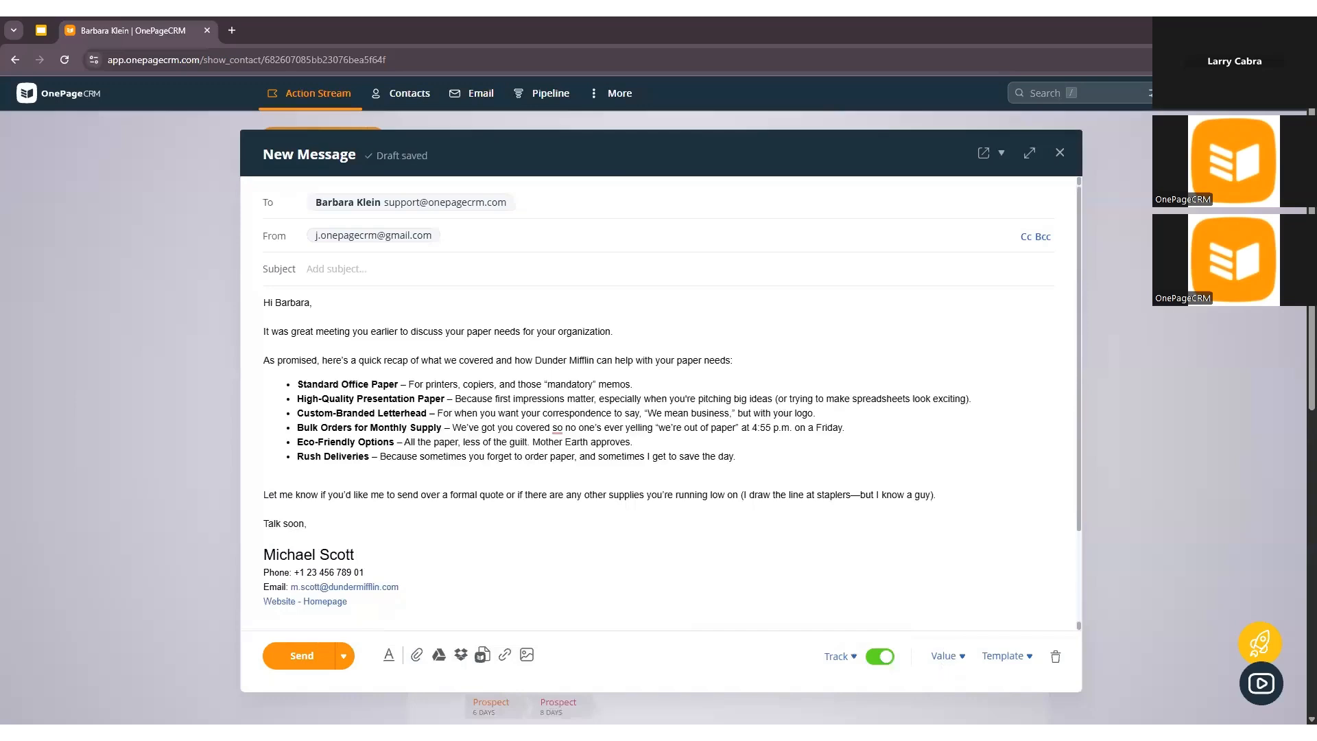
Enter the subject "Dunder Mifflin | Great Meeting – Let’s Keep Things Rolling" and put a calendar emoji in front of it.
left_click(377, 267)
type("Dunder Mifflin | Great Meeting – Let’s Keep Things Rolling")
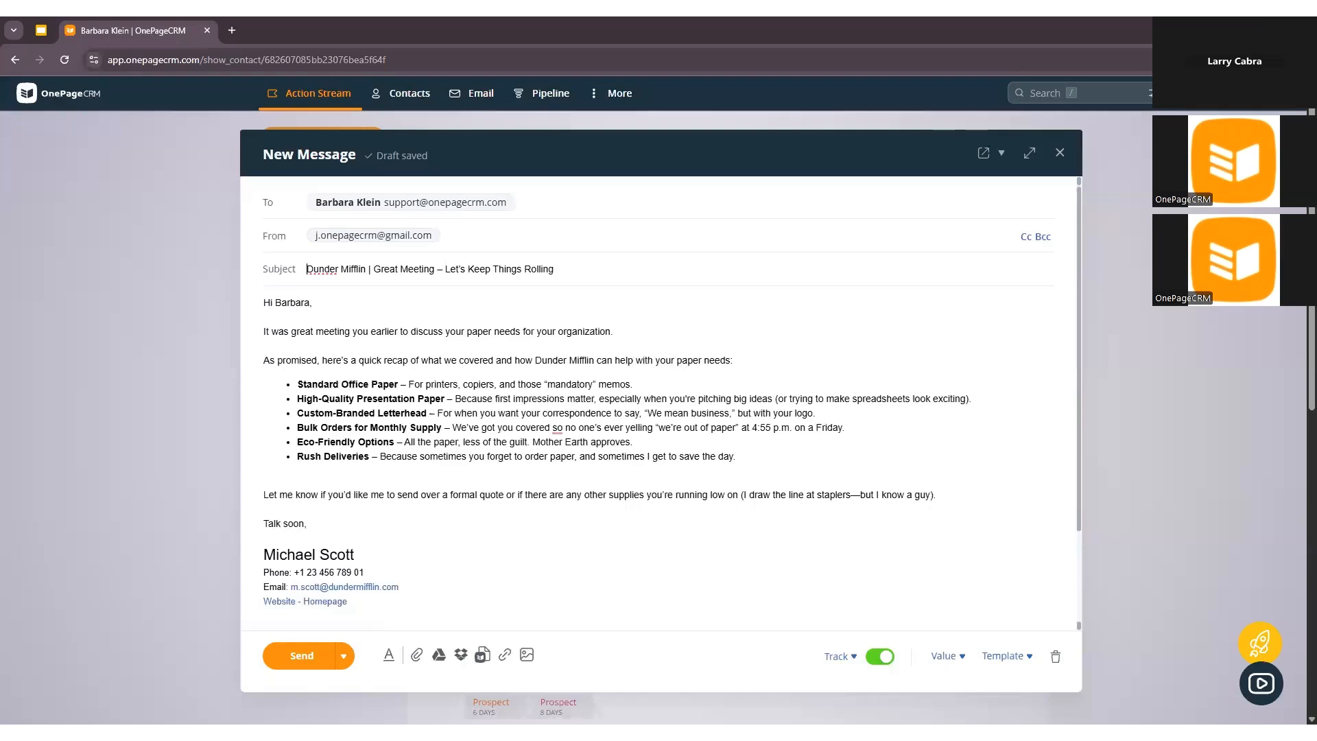
type("📅")
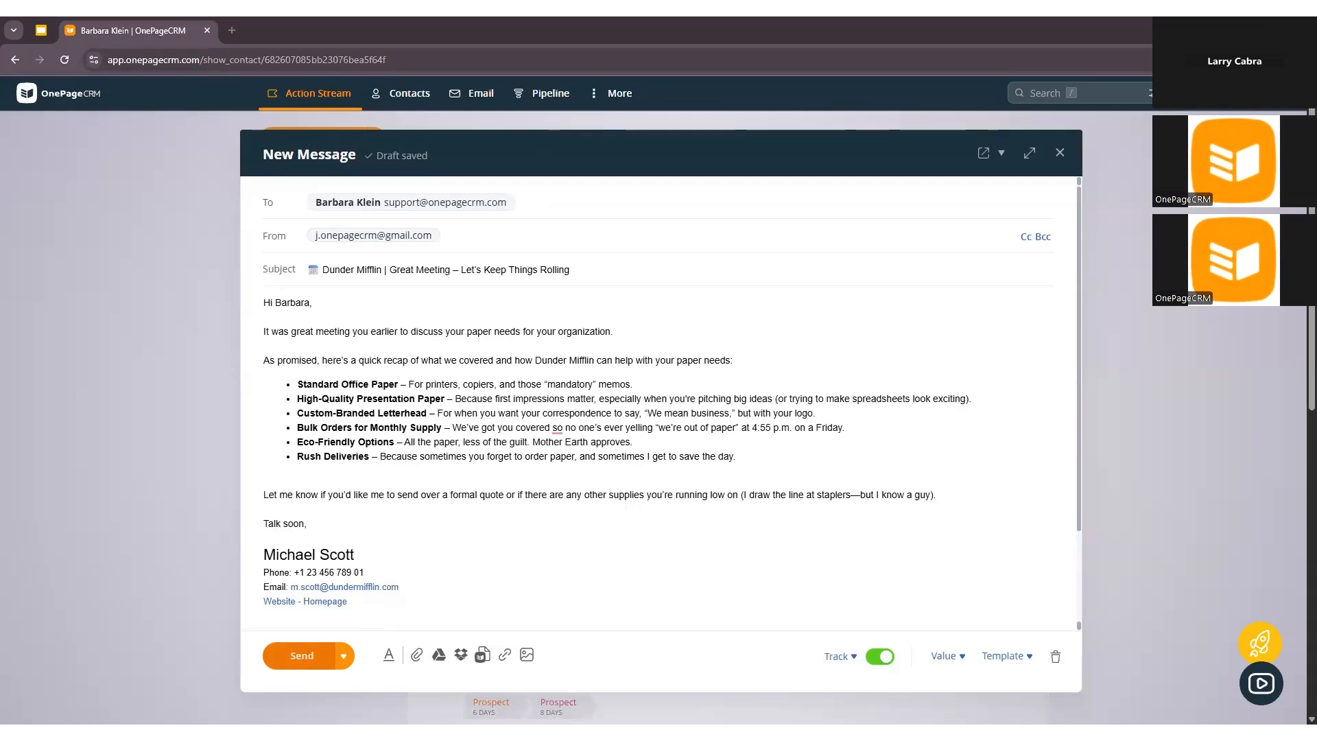
Send the follow-up email, mark the contact's follow-up action as done and return to the Action Stream.
left_click(314, 665)
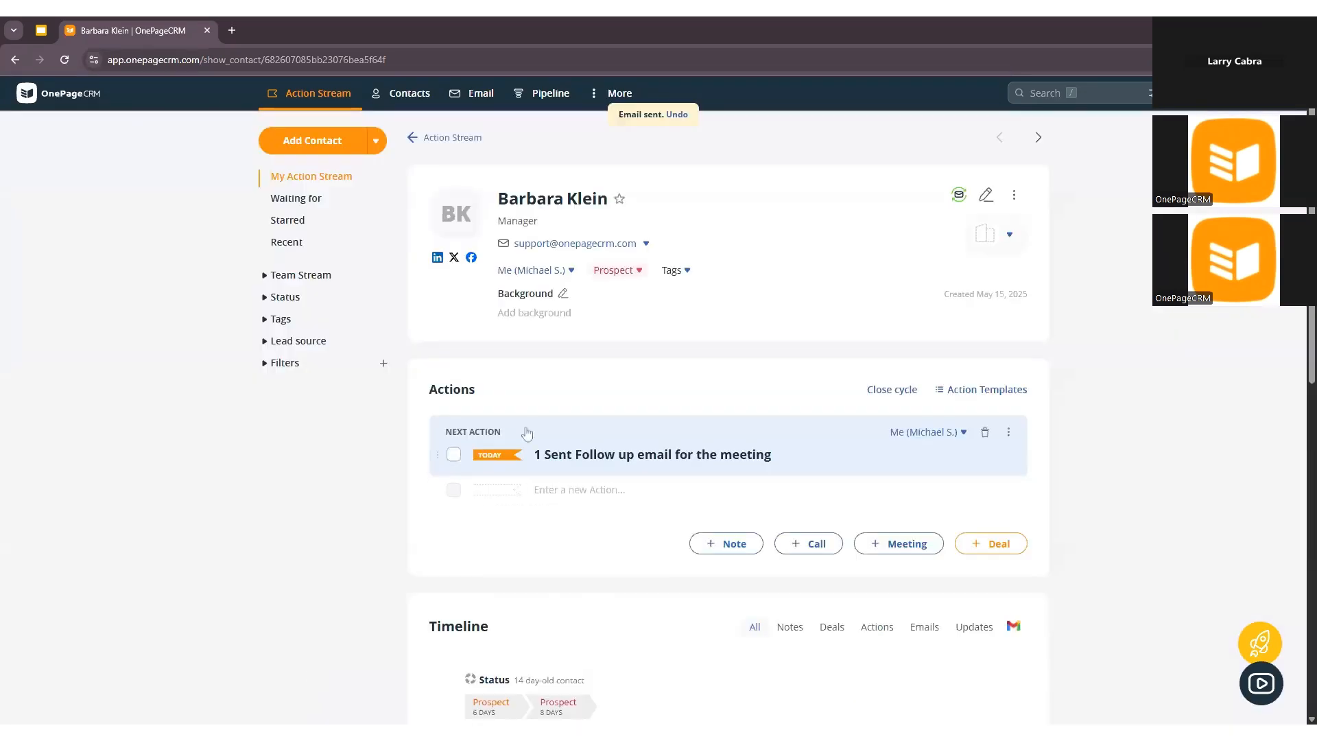
left_click(454, 454)
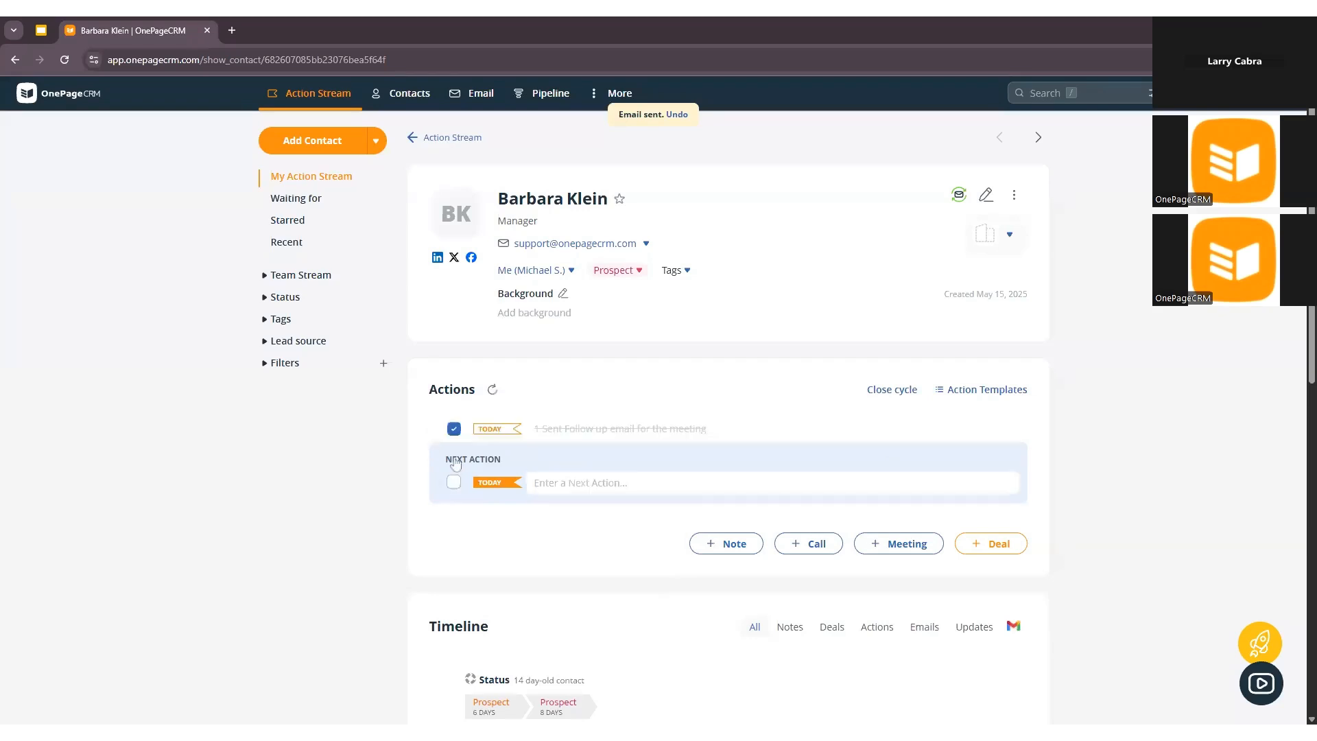
left_click(454, 139)
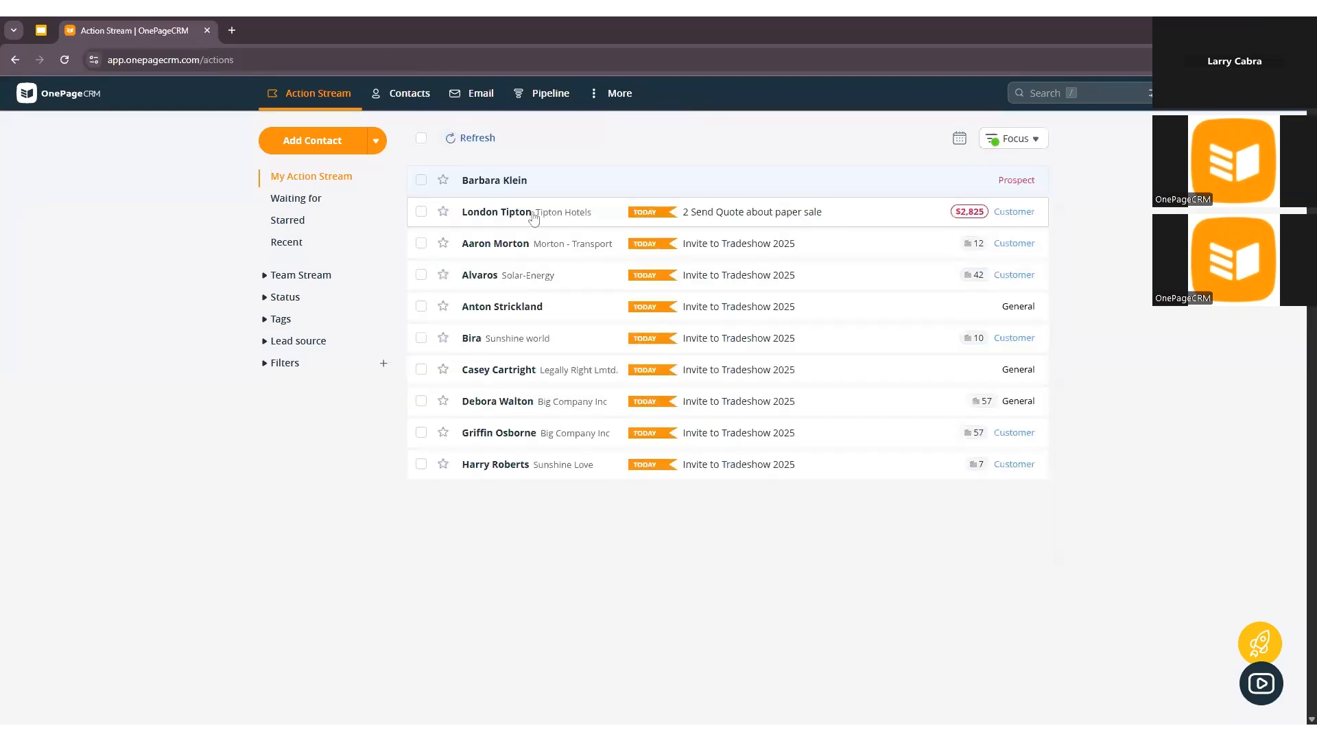
Open the Tipton Hotels contact from the Action Stream and show the full Hotel Paper deal with its items.
left_click(559, 224)
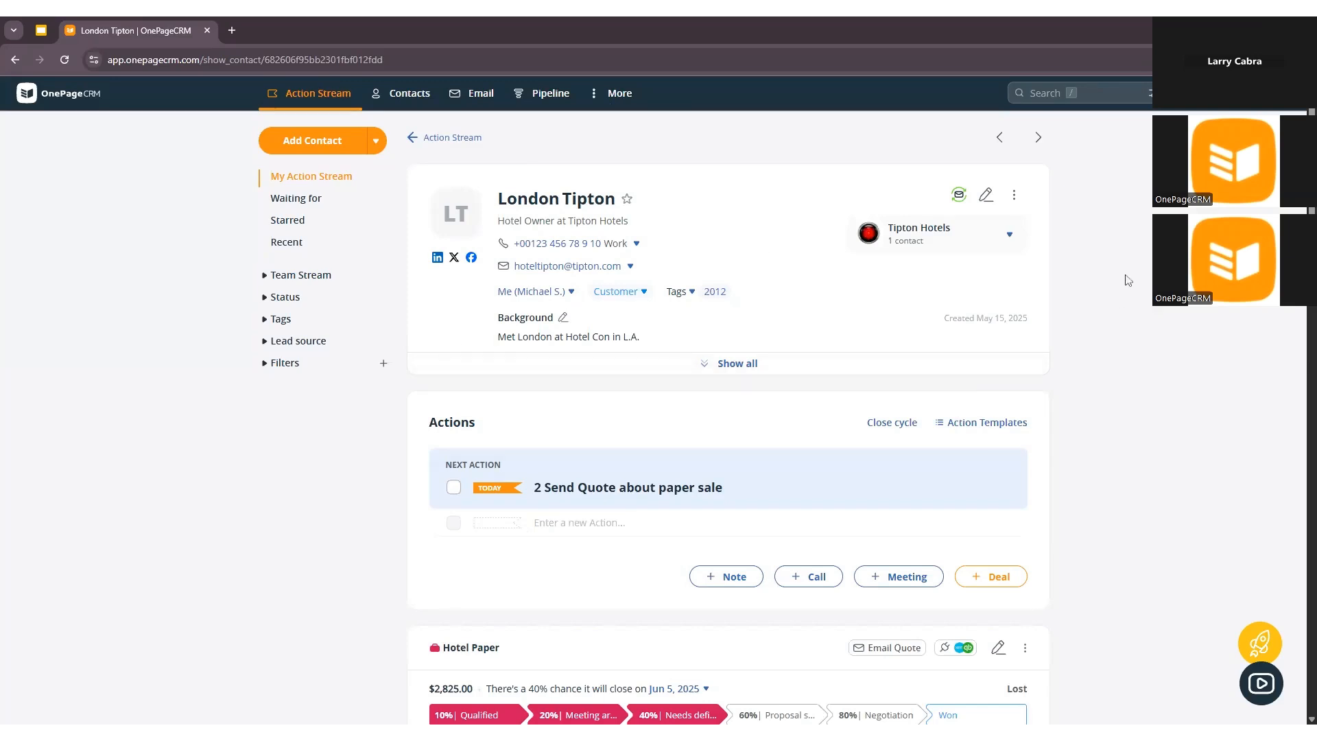
scroll(1125, 280, "down", 5)
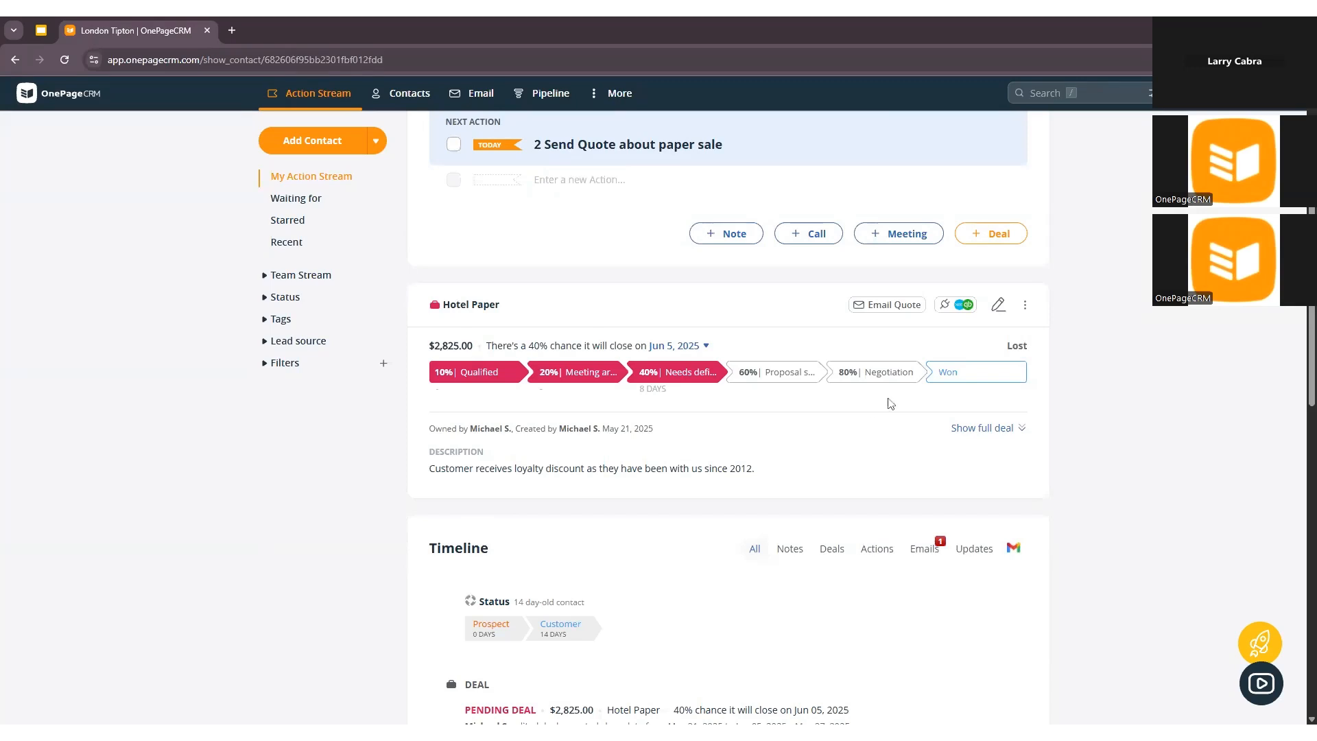
left_click(981, 427)
scroll(981, 427, "down", 2)
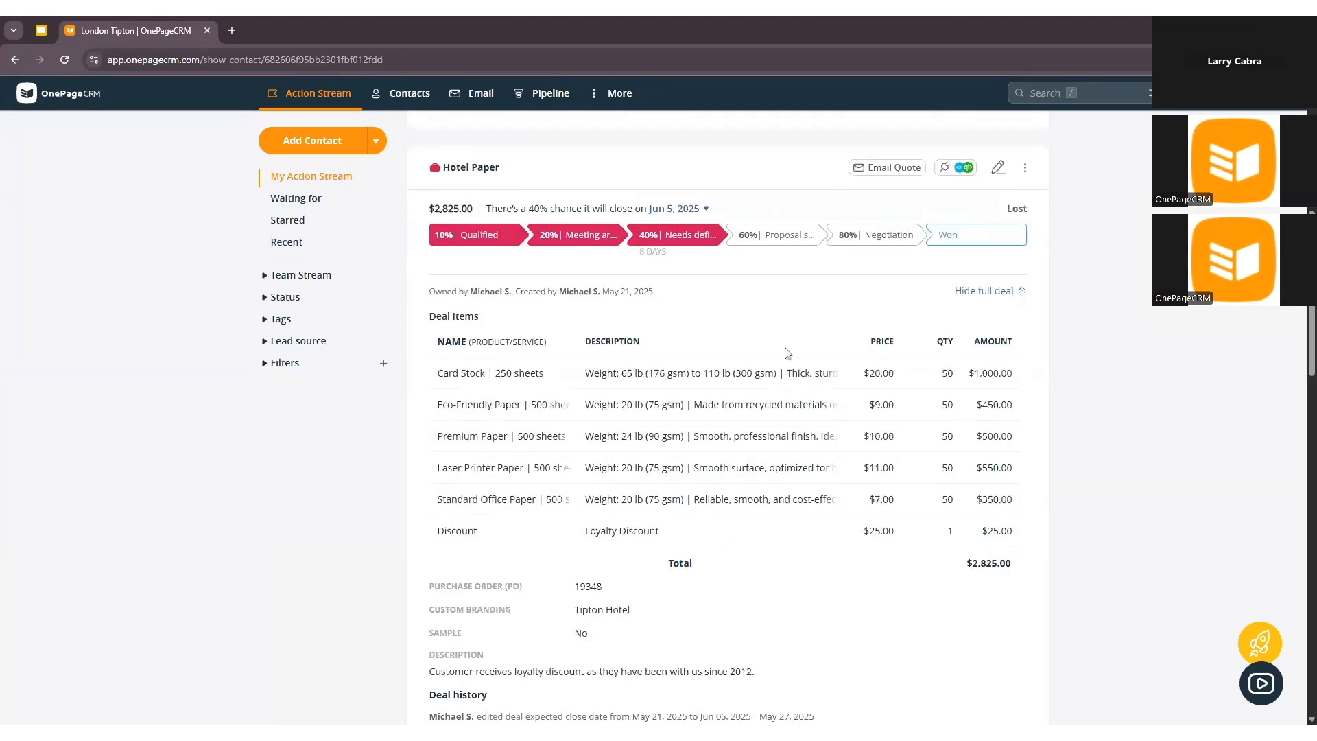
Create a quote email from the Hotel Paper deal and check its greeting and the Card Stock item details.
left_click(876, 175)
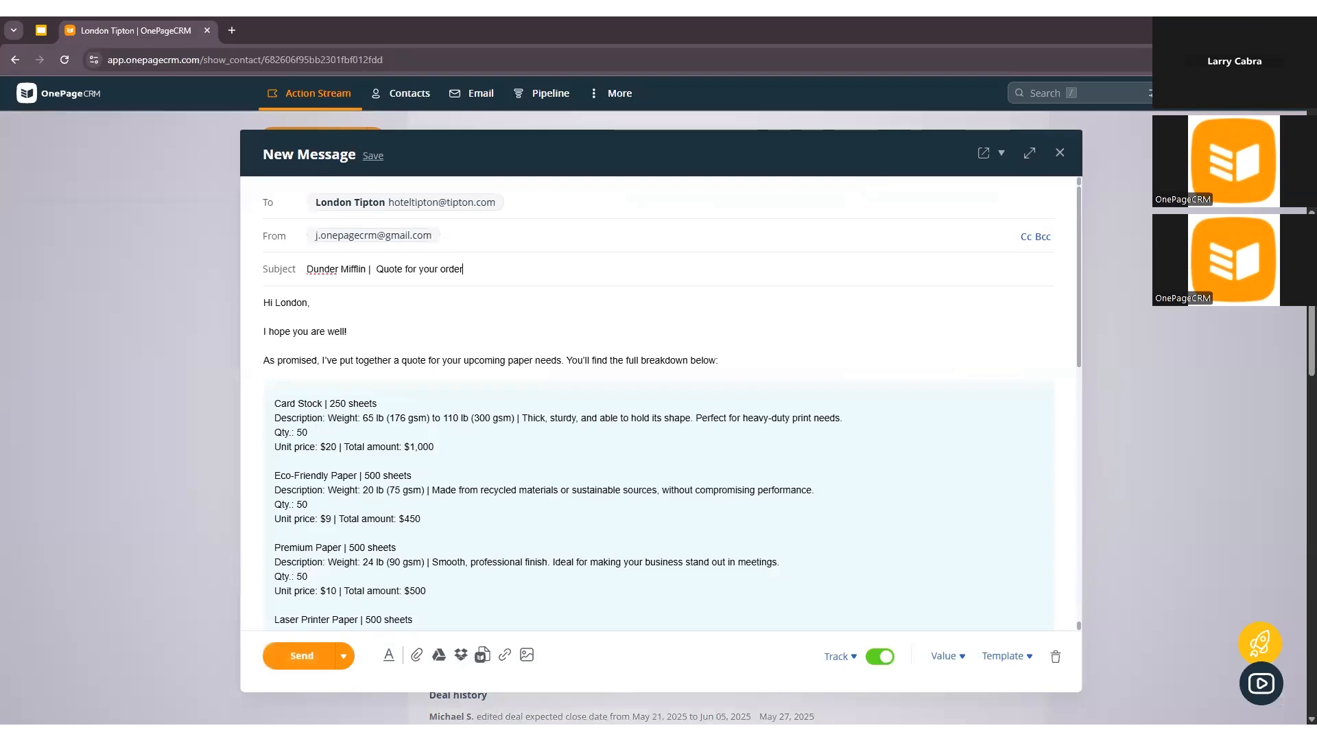
double_click(291, 303)
left_click(311, 303)
scroll(658, 404, "down", 2)
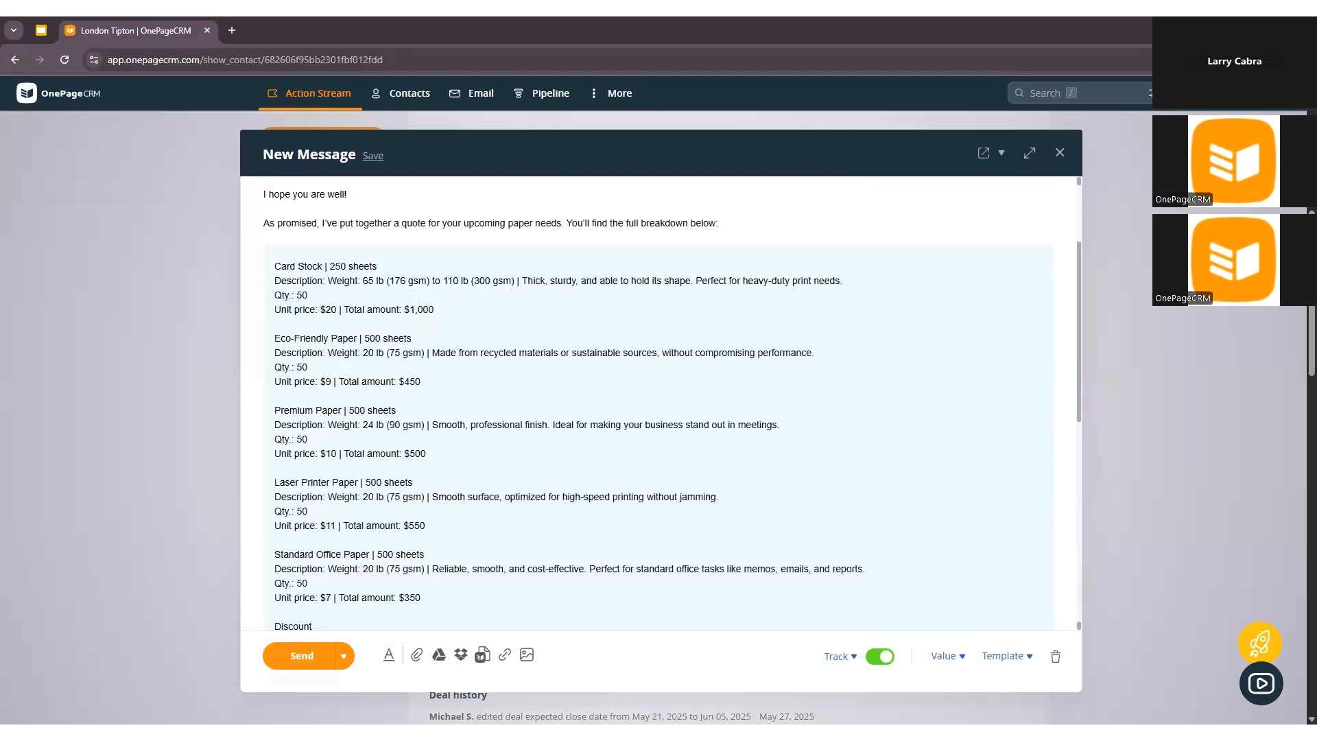
left_click_drag(275, 266, 434, 309)
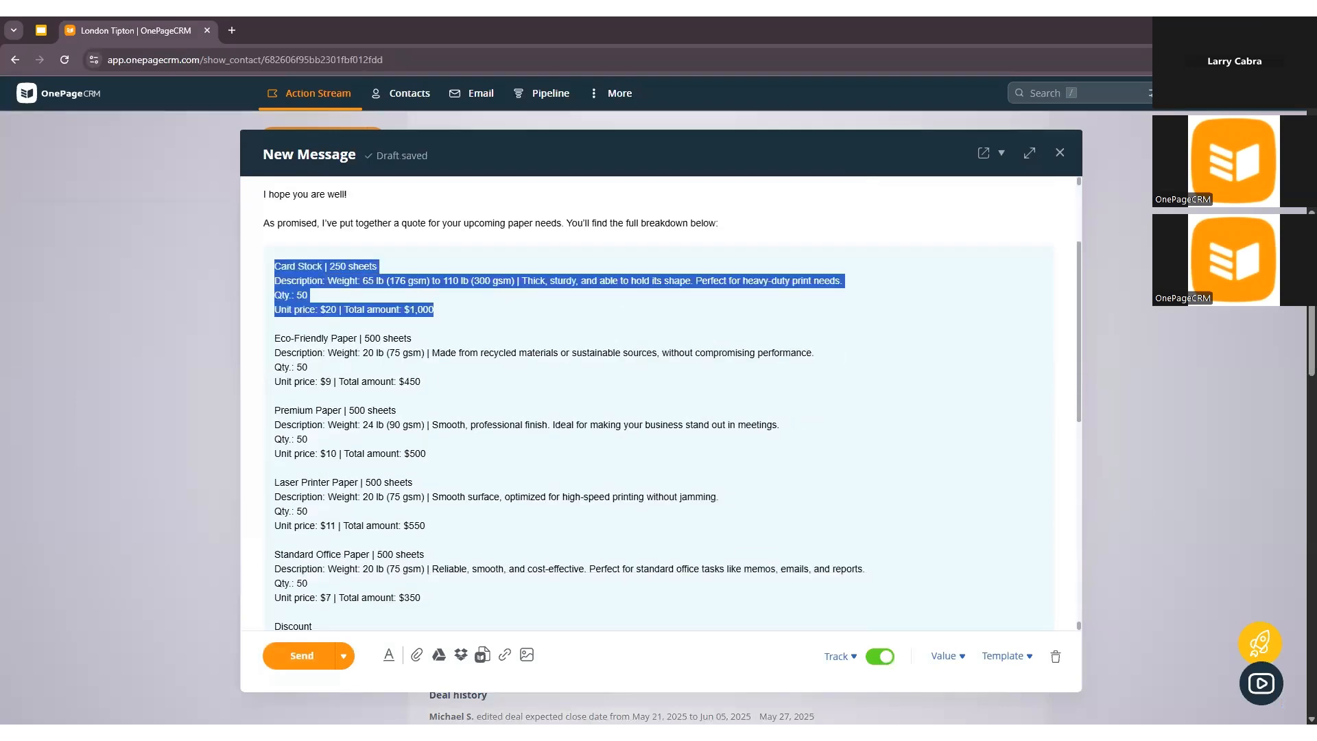
left_click(435, 310)
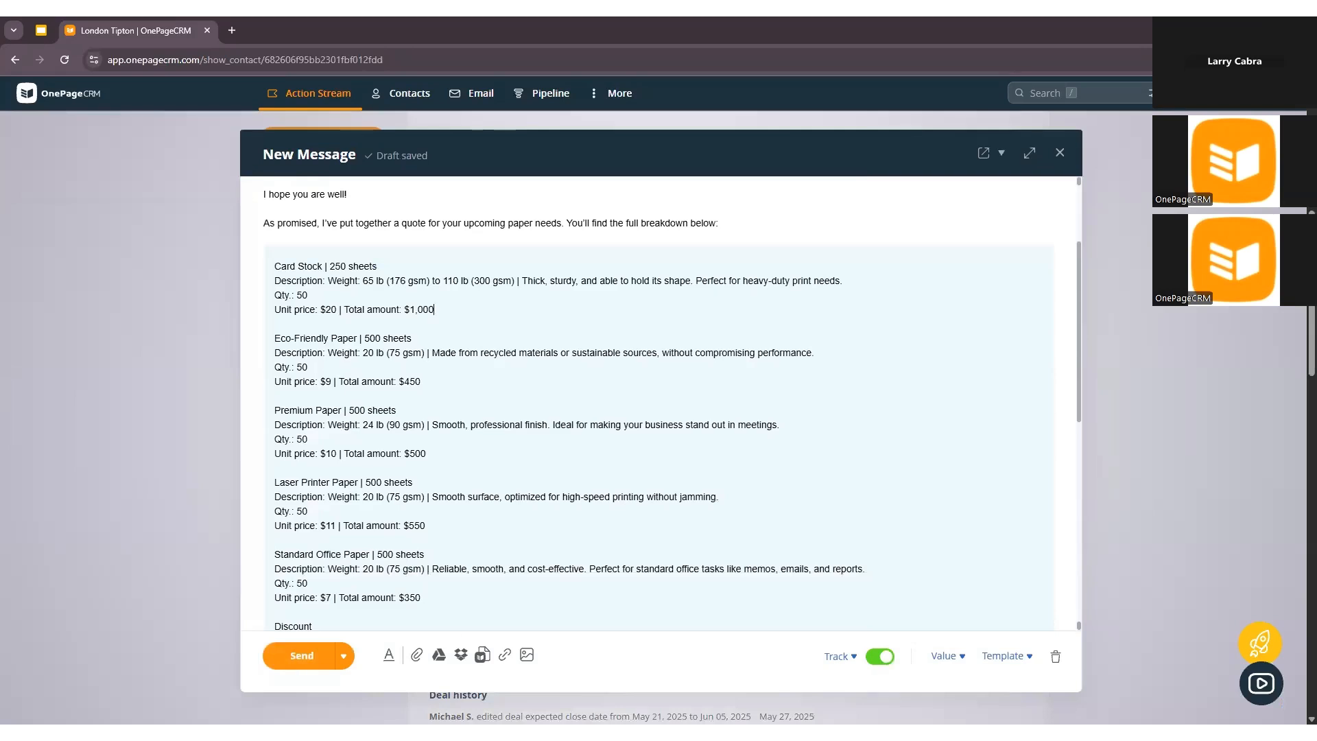
Review the rest of the quote email, including the order total, purchase order line, closing text, signature and greeting.
scroll(659, 405, "down", 4)
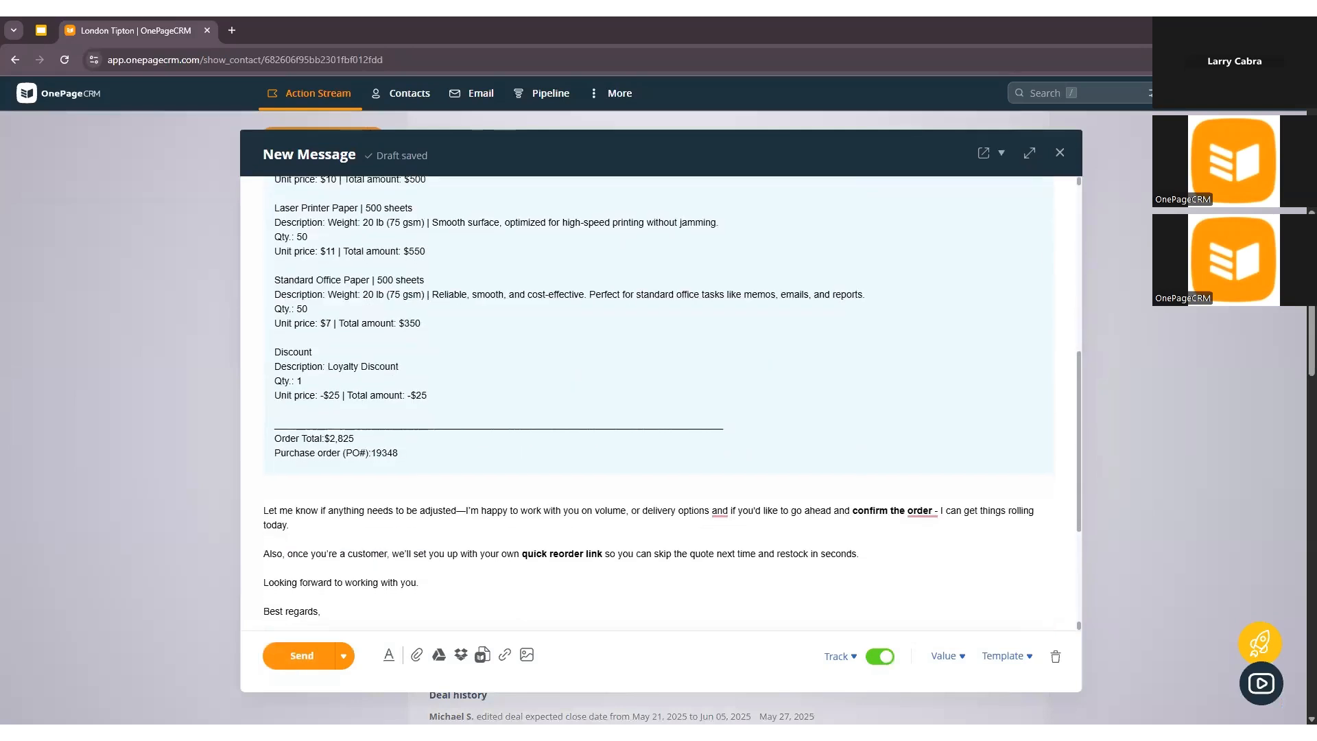
left_click_drag(274, 438, 340, 453)
left_click(354, 438)
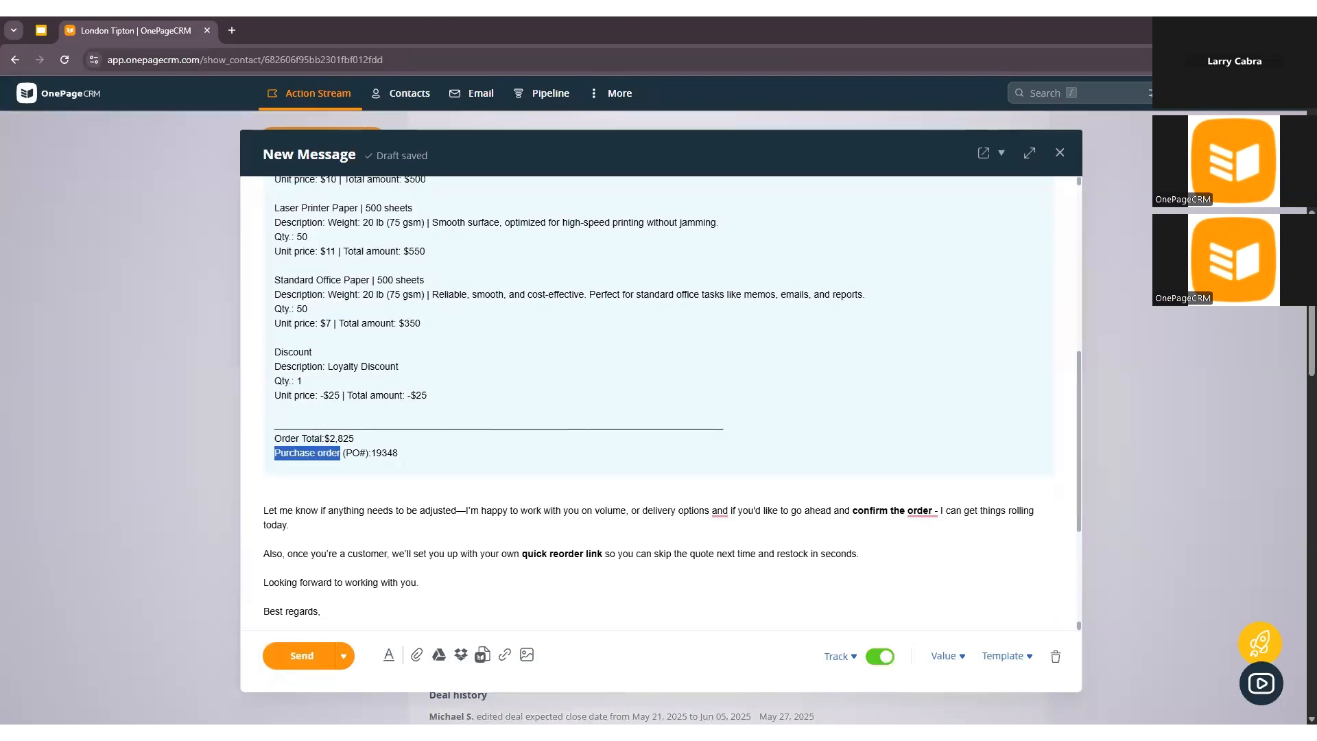
left_click(398, 453)
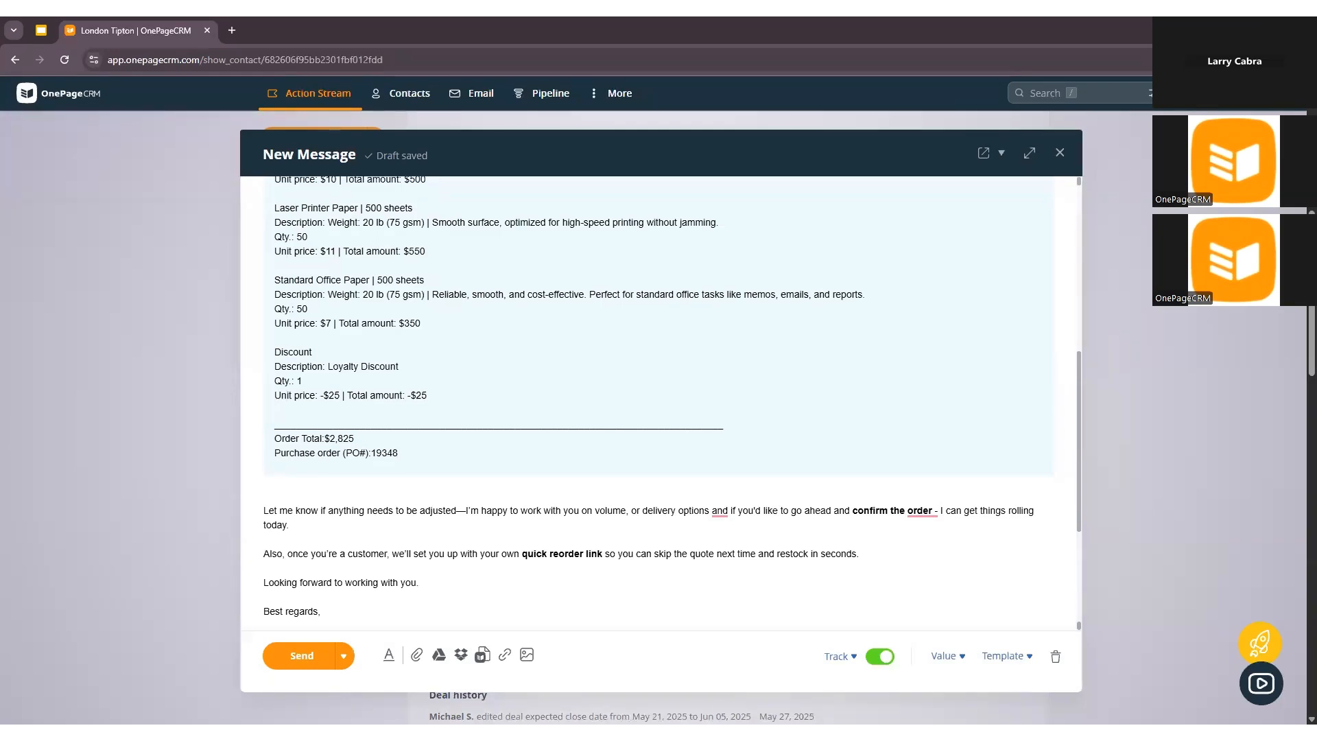
scroll(658, 401, "down", 1)
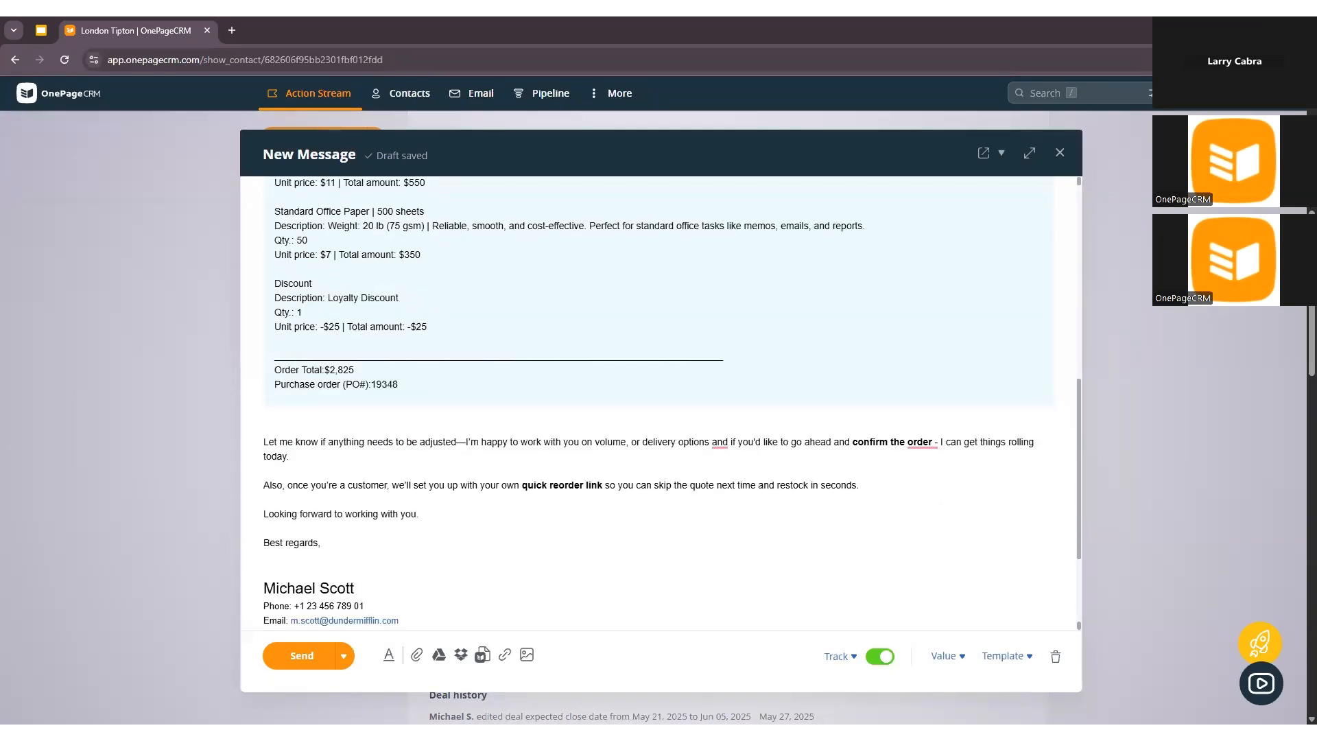
scroll(658, 404, "down", 2)
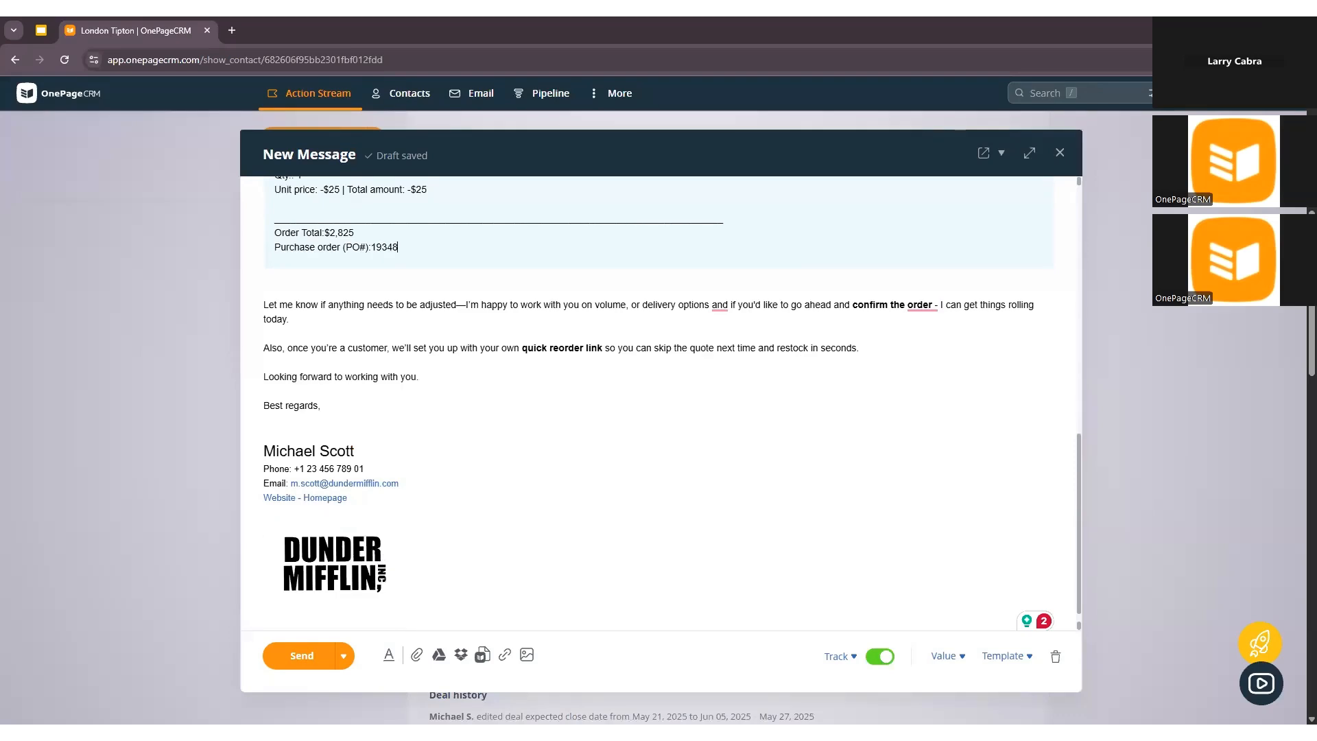
scroll(638, 524, "up", 10)
double_click(303, 300)
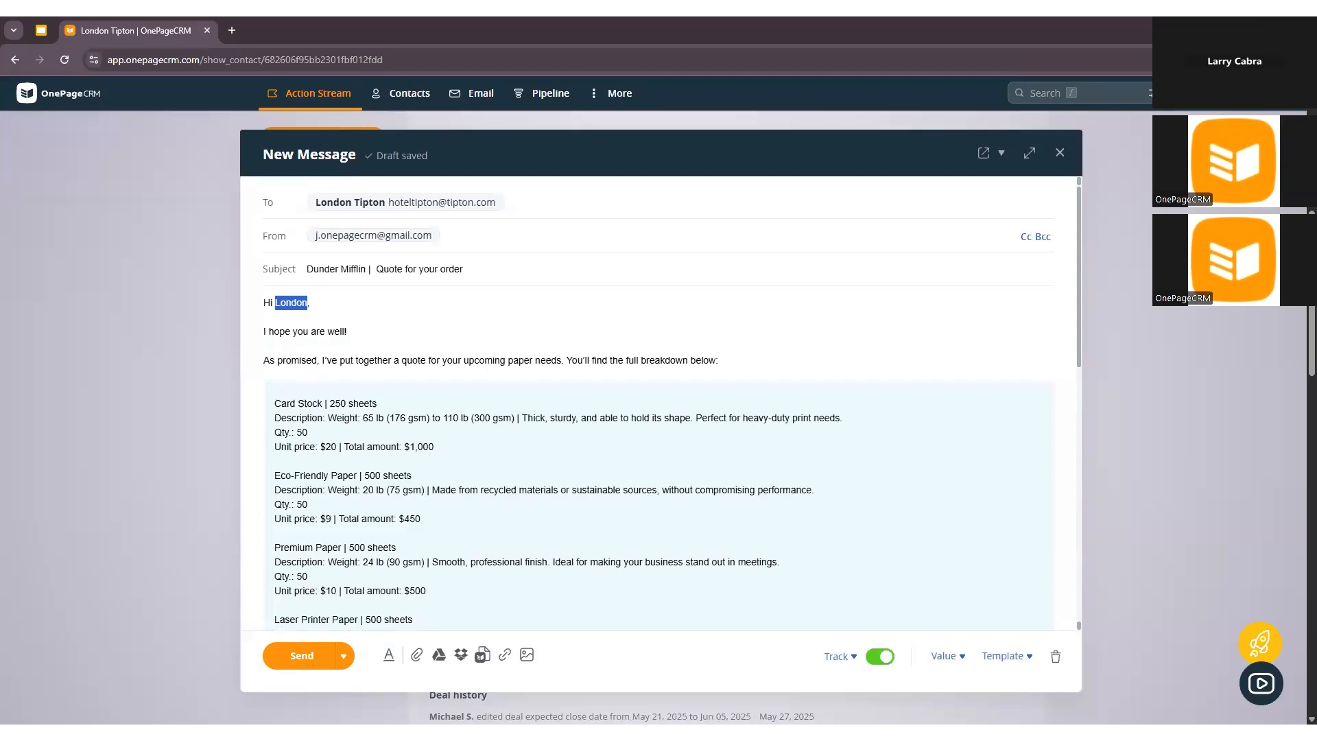
Look through the contact and deal values that can be inserted into the quote email.
left_click(943, 656)
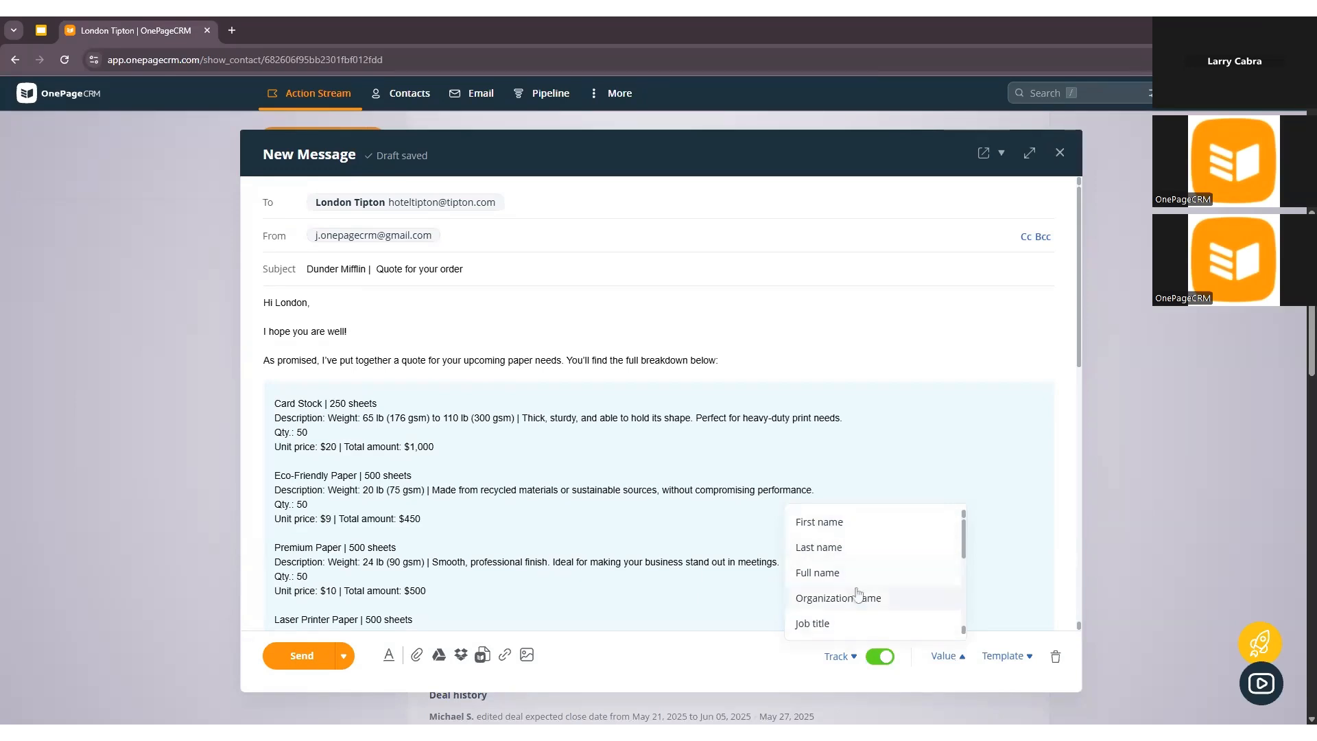
scroll(880, 594, "down", 1)
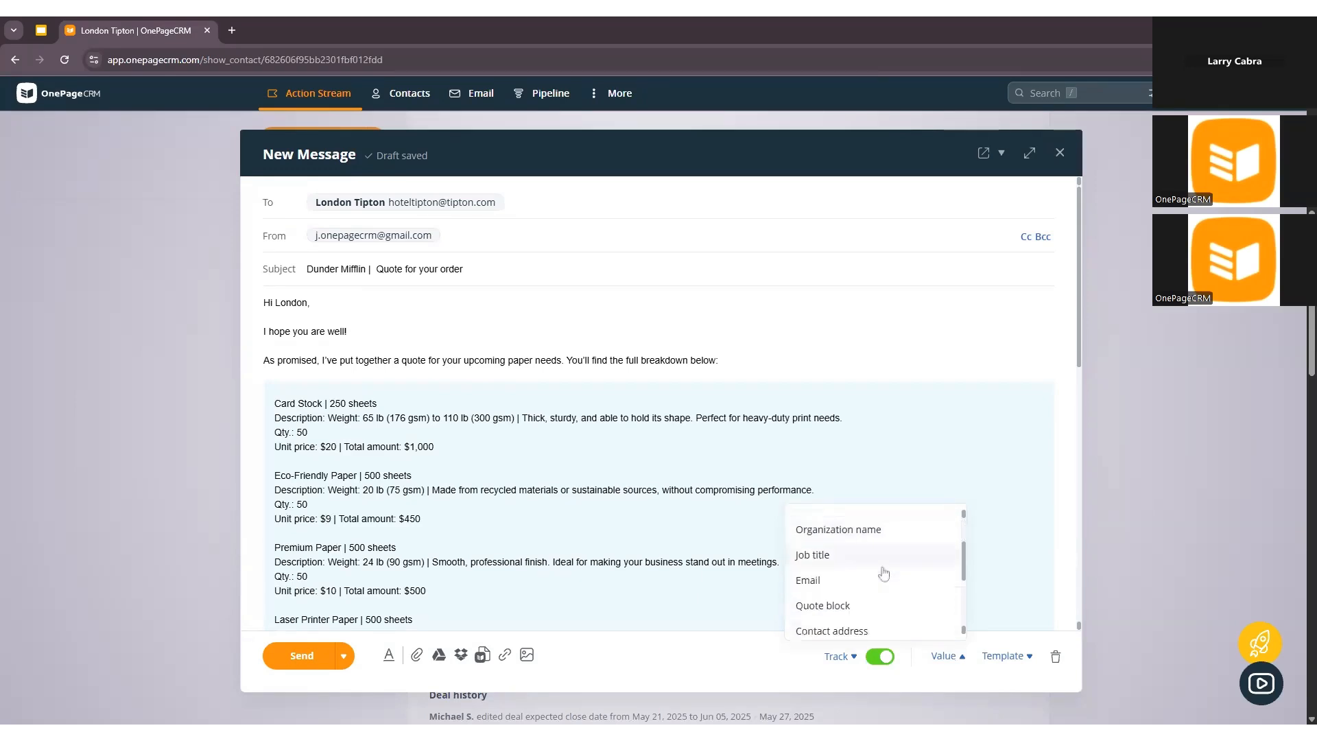
key("Escape")
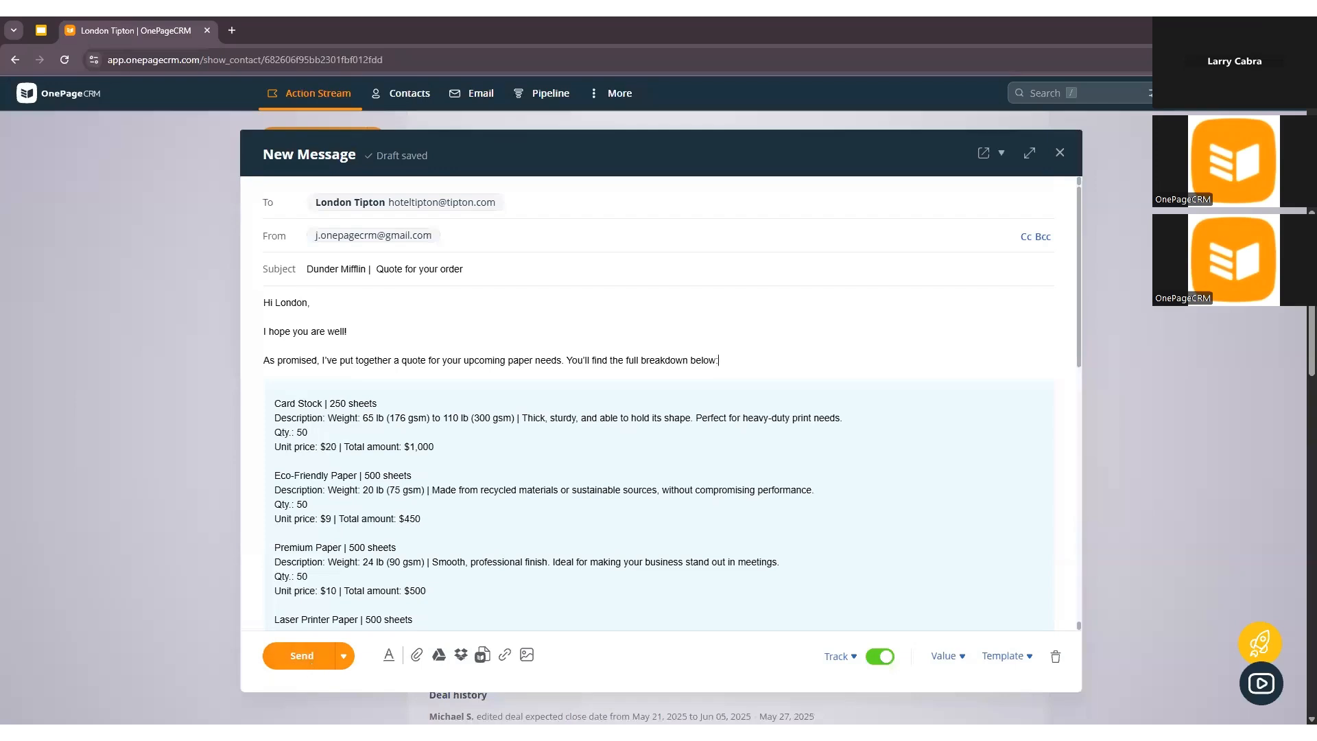
Send the quote email, mark the "Send Quote about paper sale" action as done and return to the refreshed Action Stream.
left_click(302, 655)
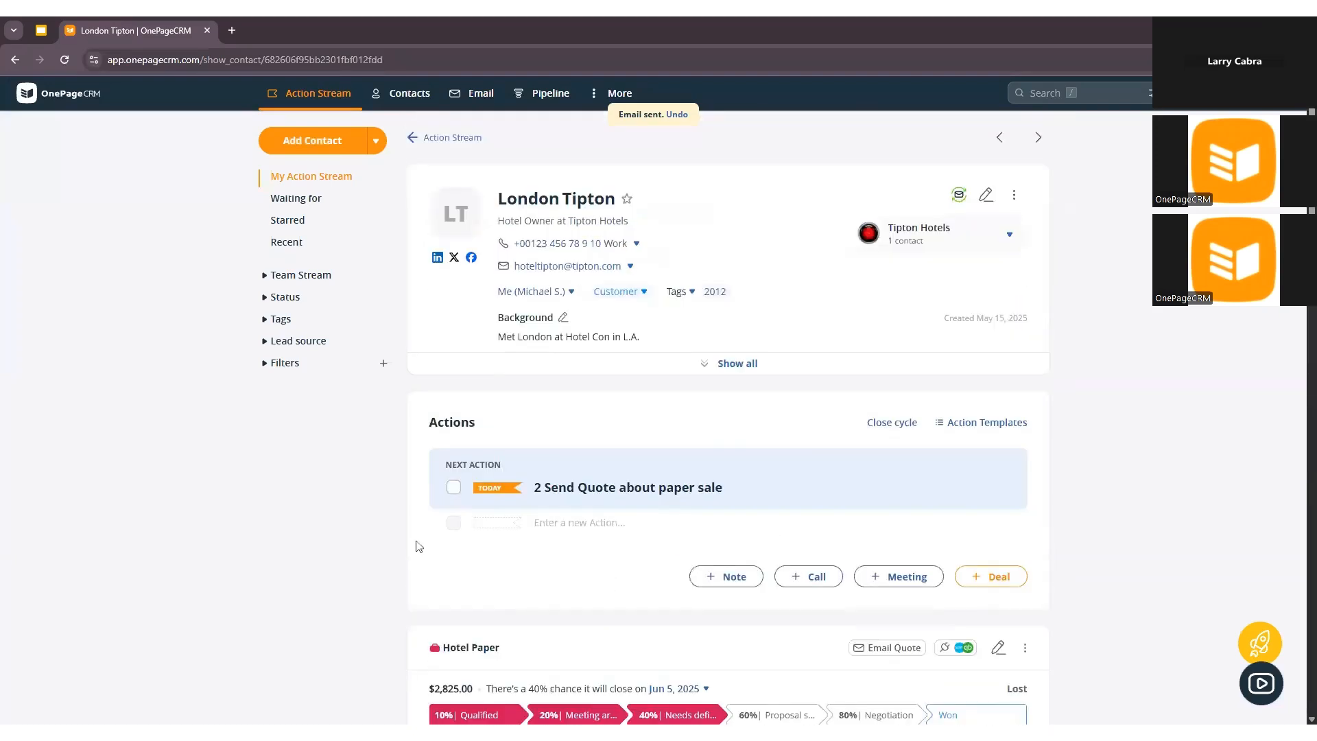
left_click(453, 487)
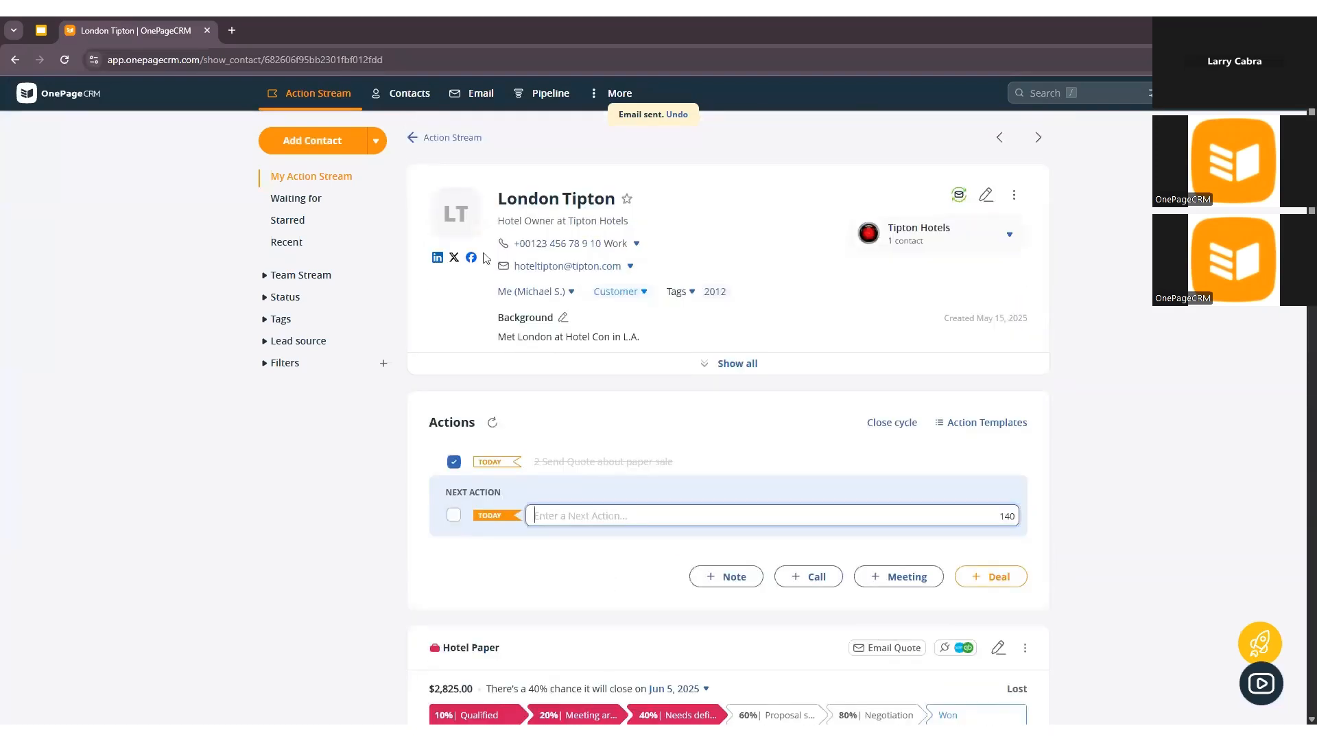
left_click(471, 143)
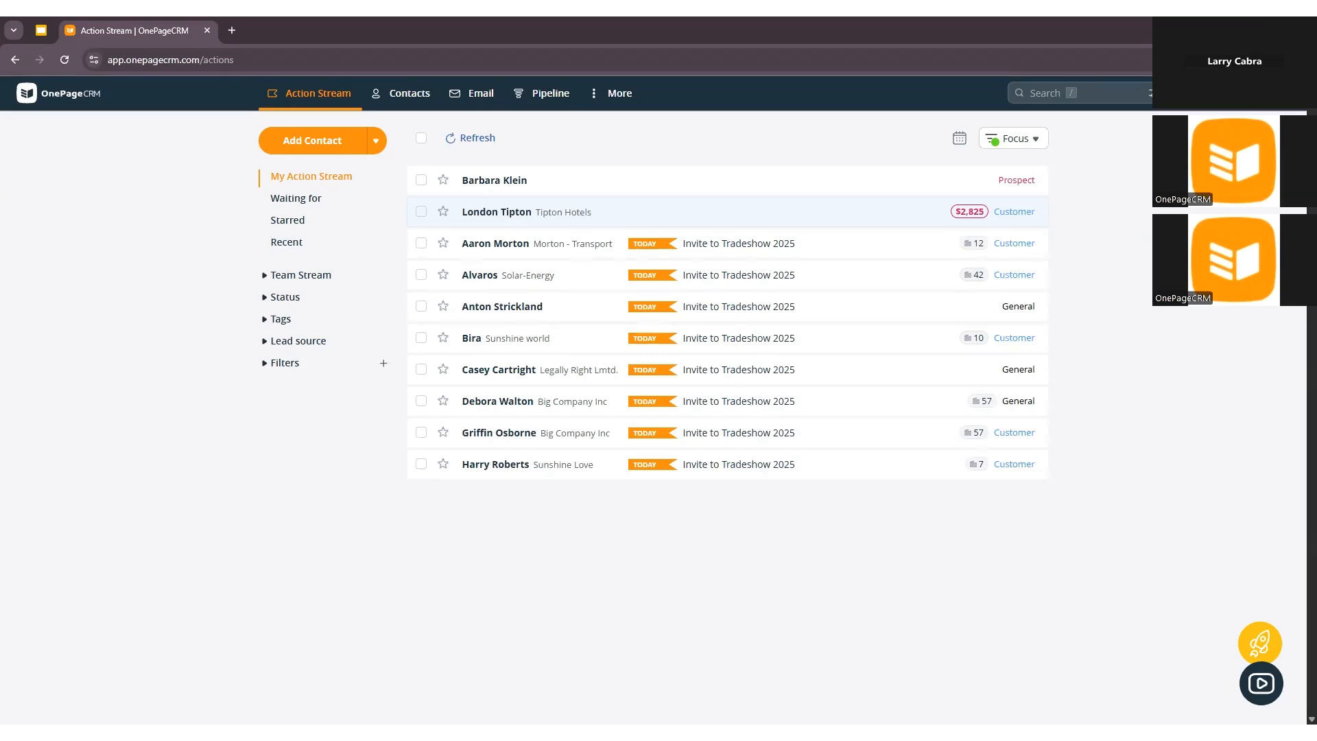
left_click(477, 138)
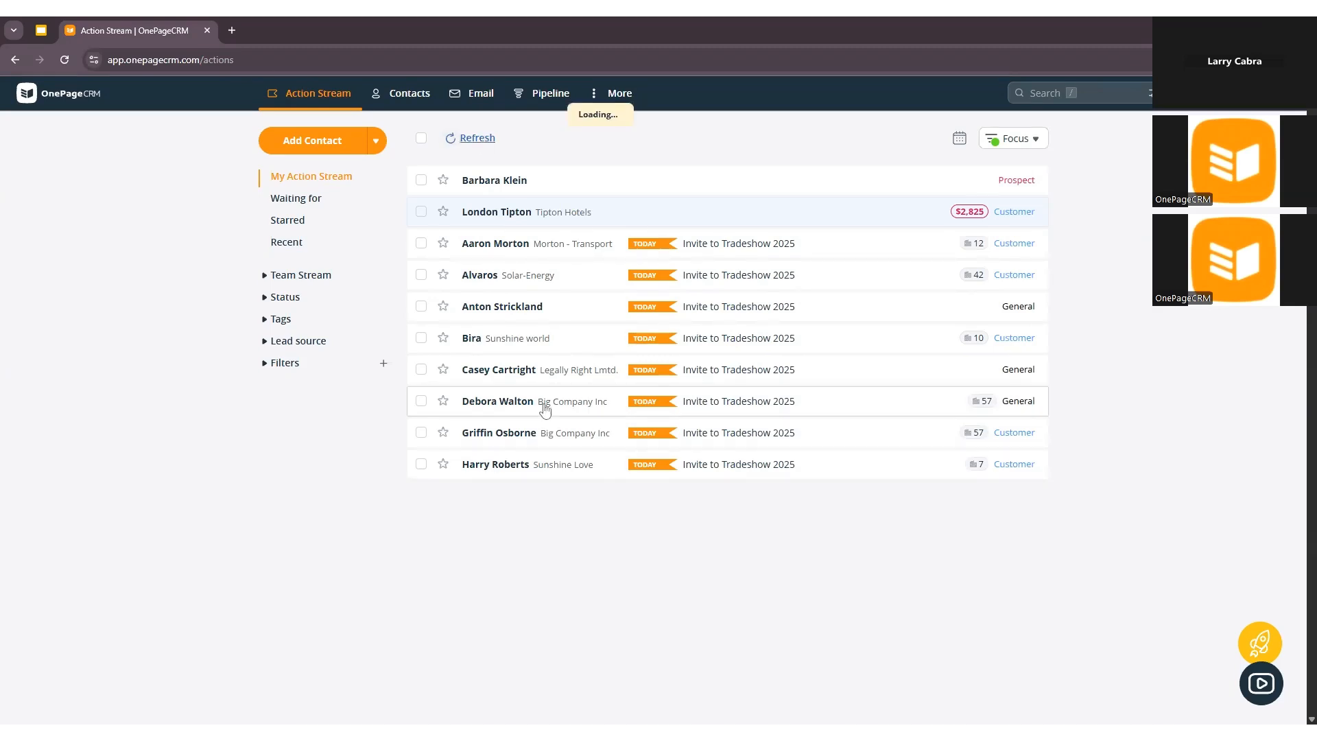
Start a bulk email to all contacts in the Action Stream and fill it with the "Invite to Great Paper Push Expo" template.
left_click(421, 139)
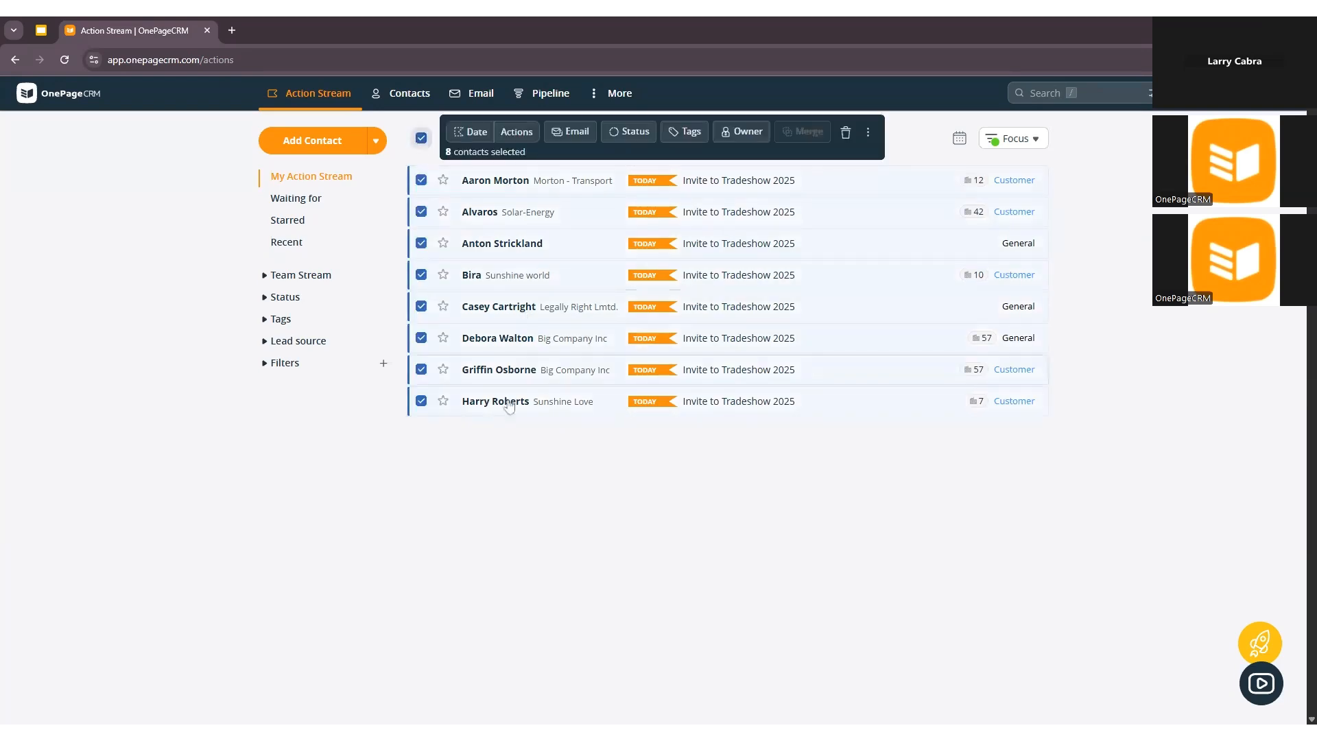
left_click(573, 134)
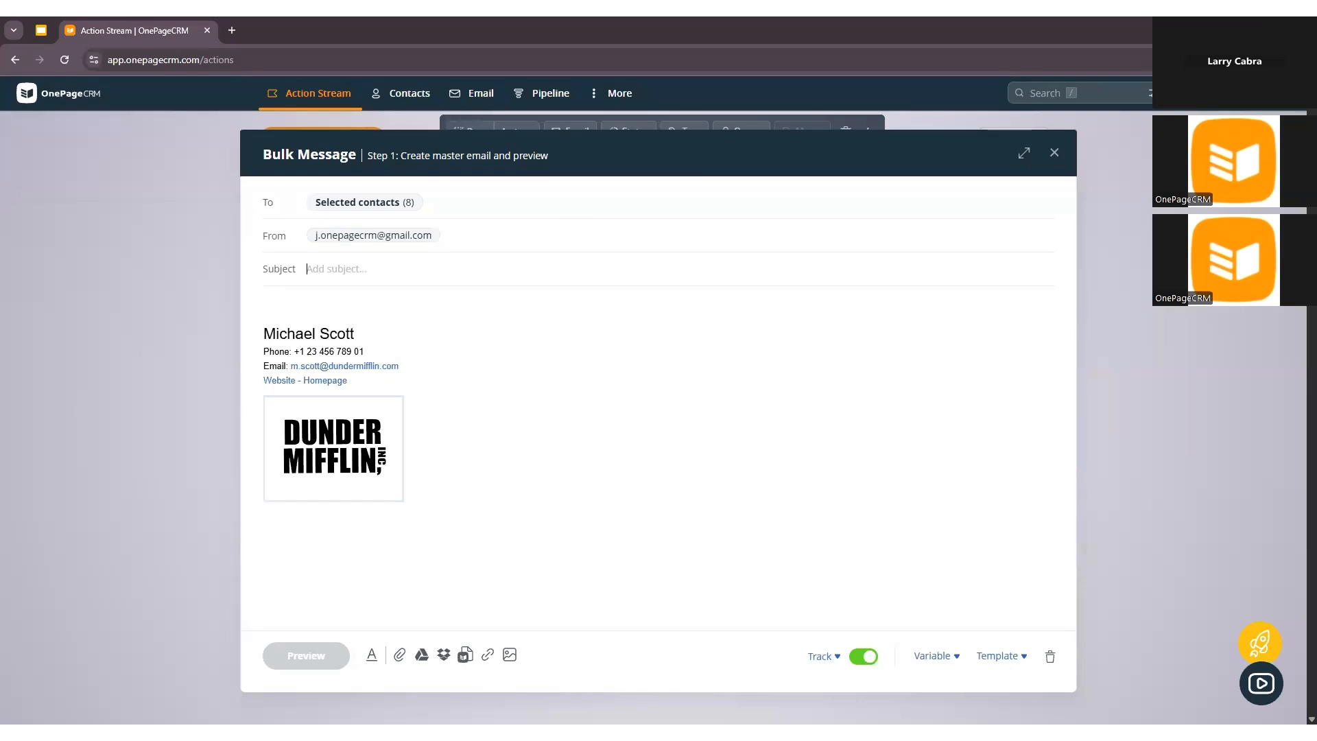
left_click(1011, 659)
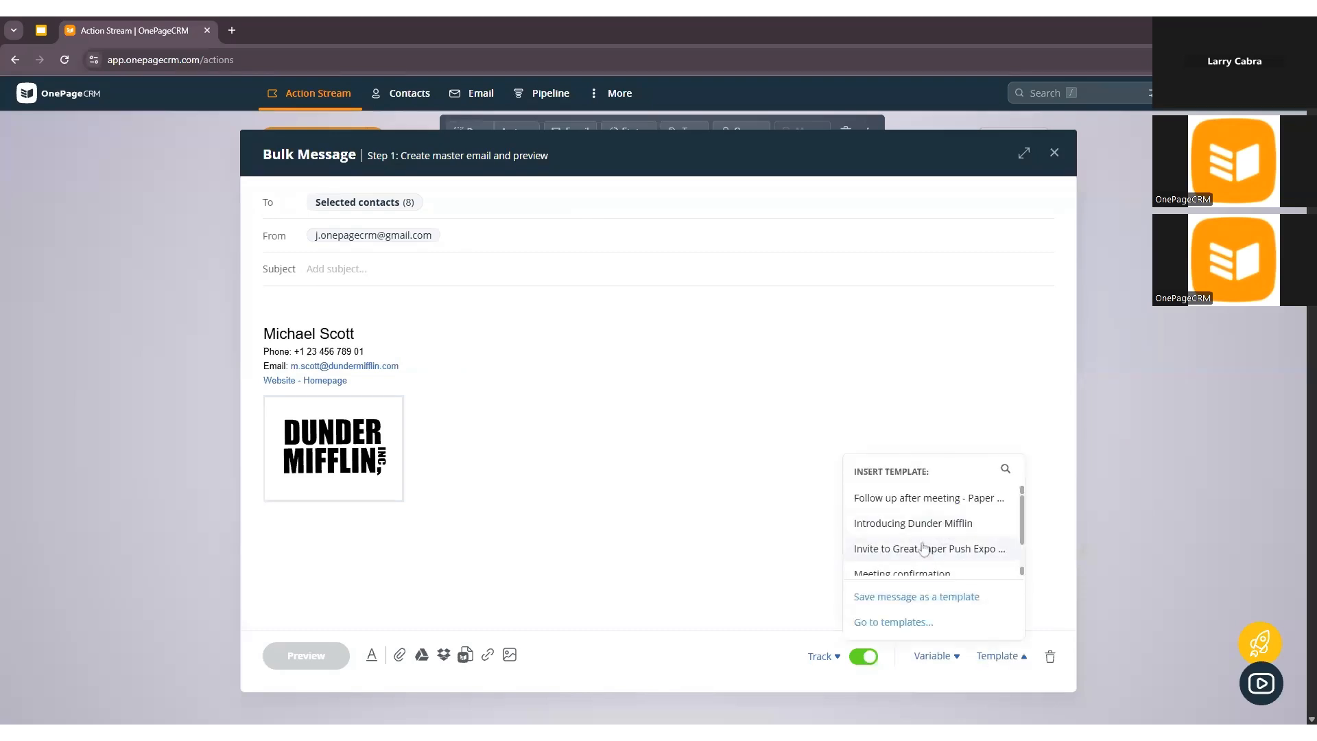
scroll(919, 548, "down", 1)
left_click(925, 513)
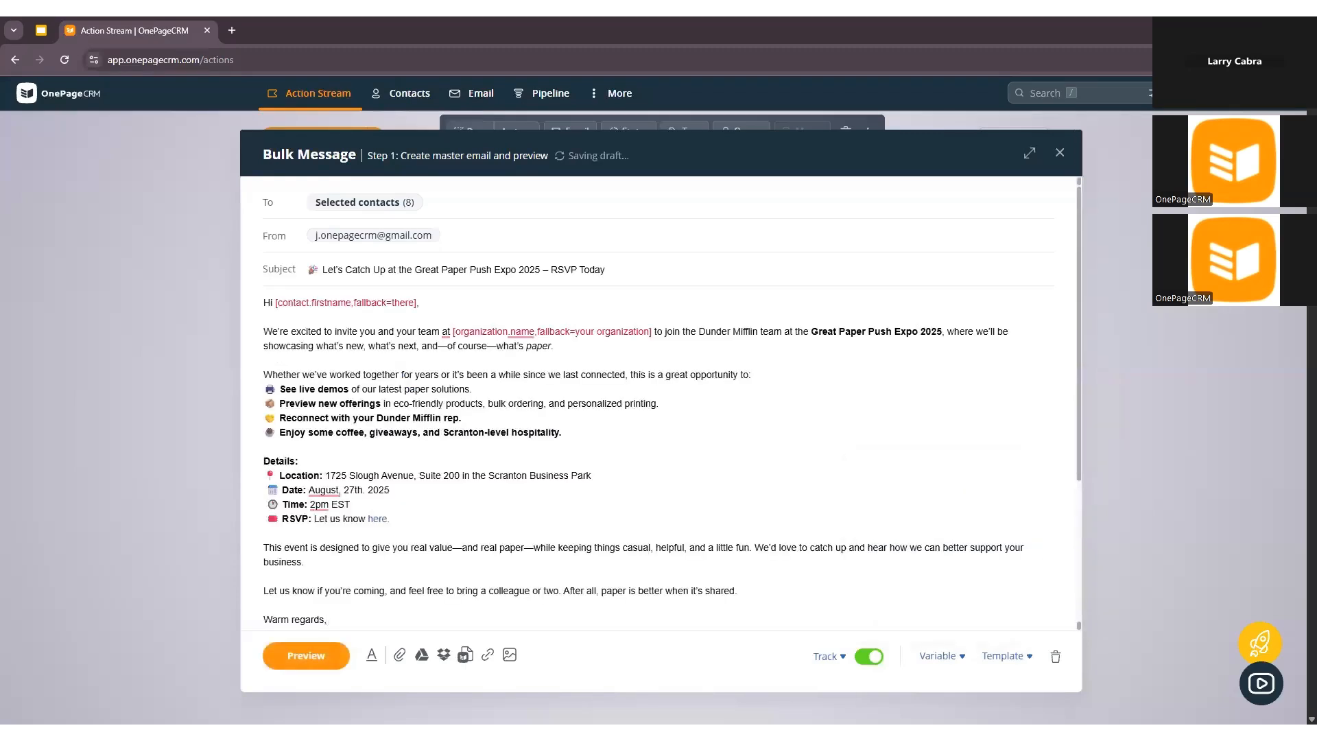
Examine the first-name and organization variables with their fallback texts in the master email, and the tracking notification options.
left_click_drag(278, 303, 386, 303)
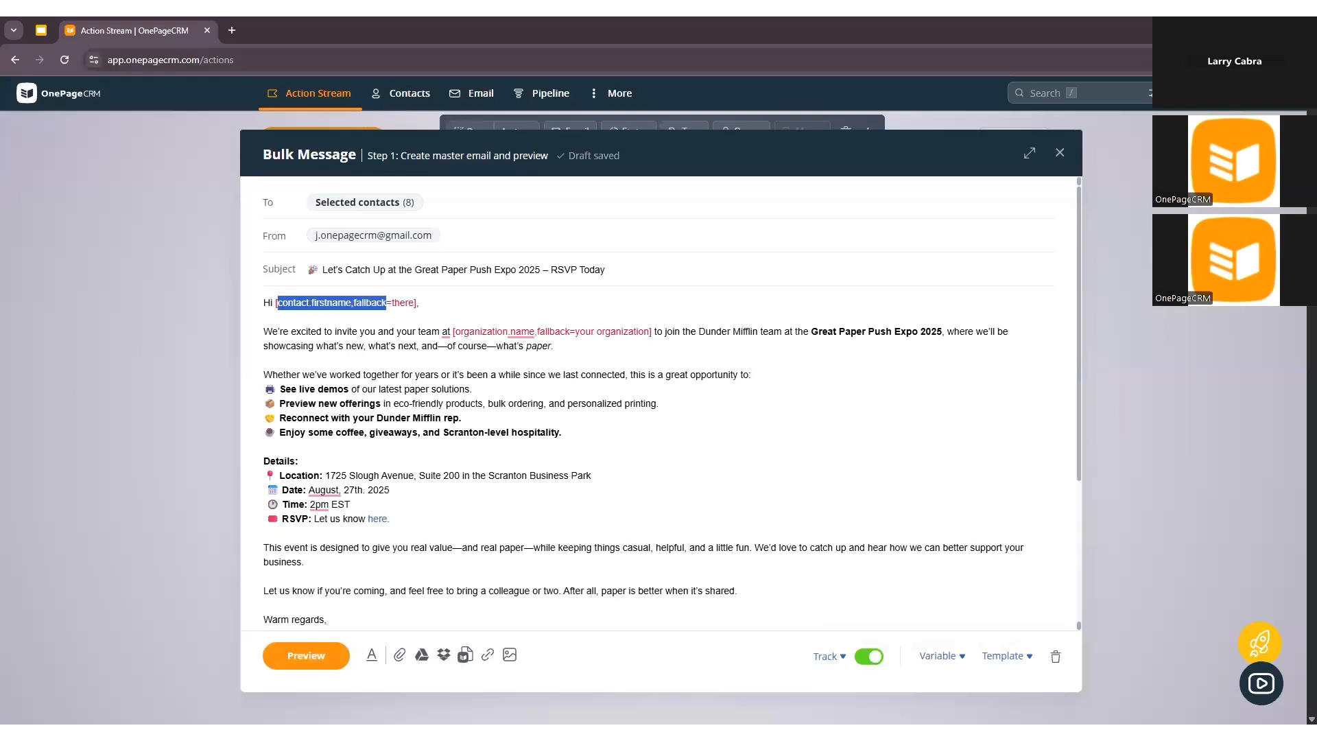
left_click_drag(455, 331, 569, 332)
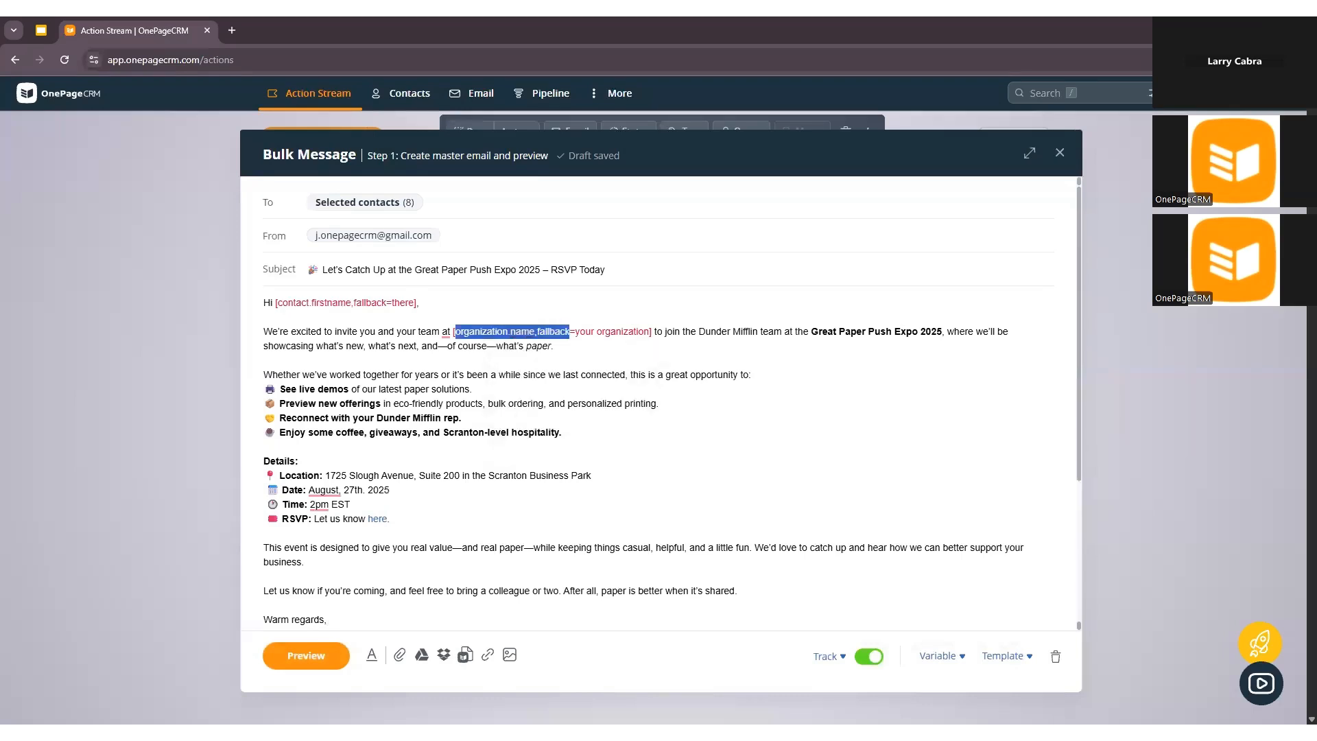
left_click(647, 374)
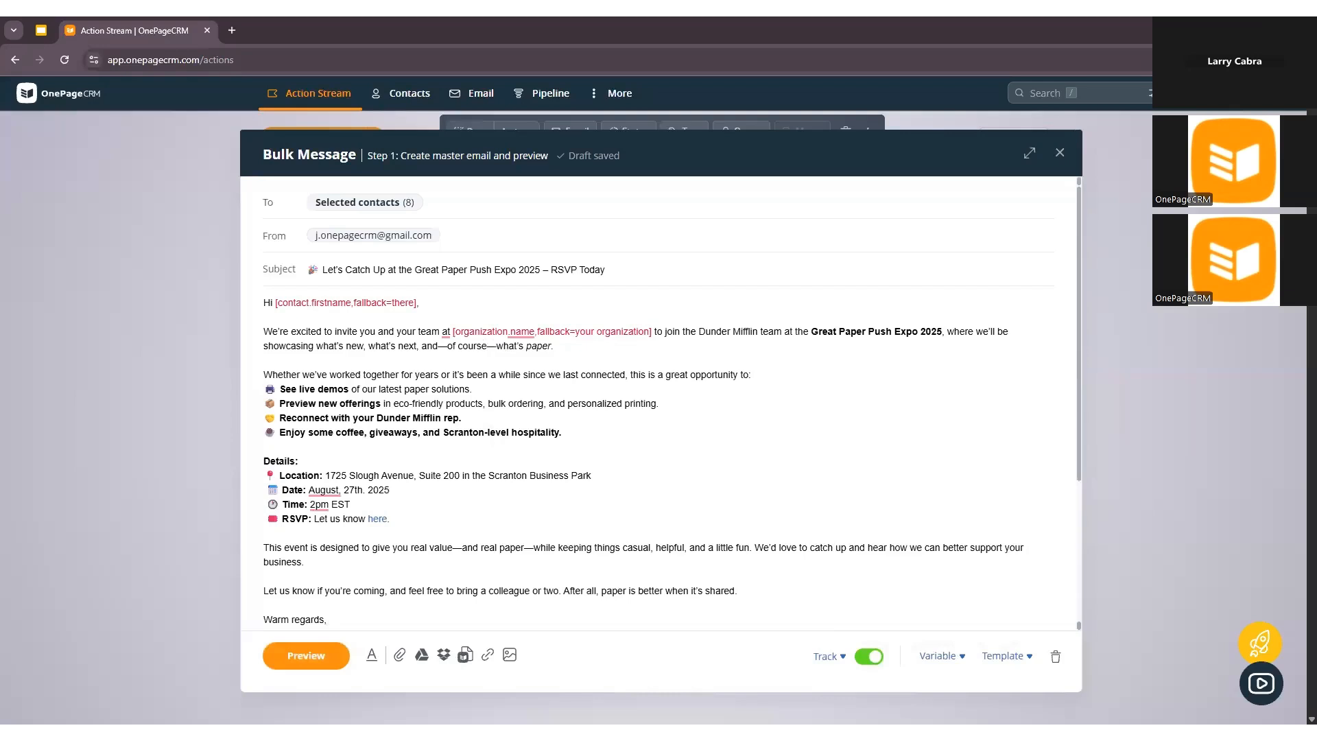
double_click(315, 303)
left_click(265, 316)
double_click(400, 302)
left_click_drag(575, 332, 649, 332)
left_click(555, 347)
left_click(841, 656)
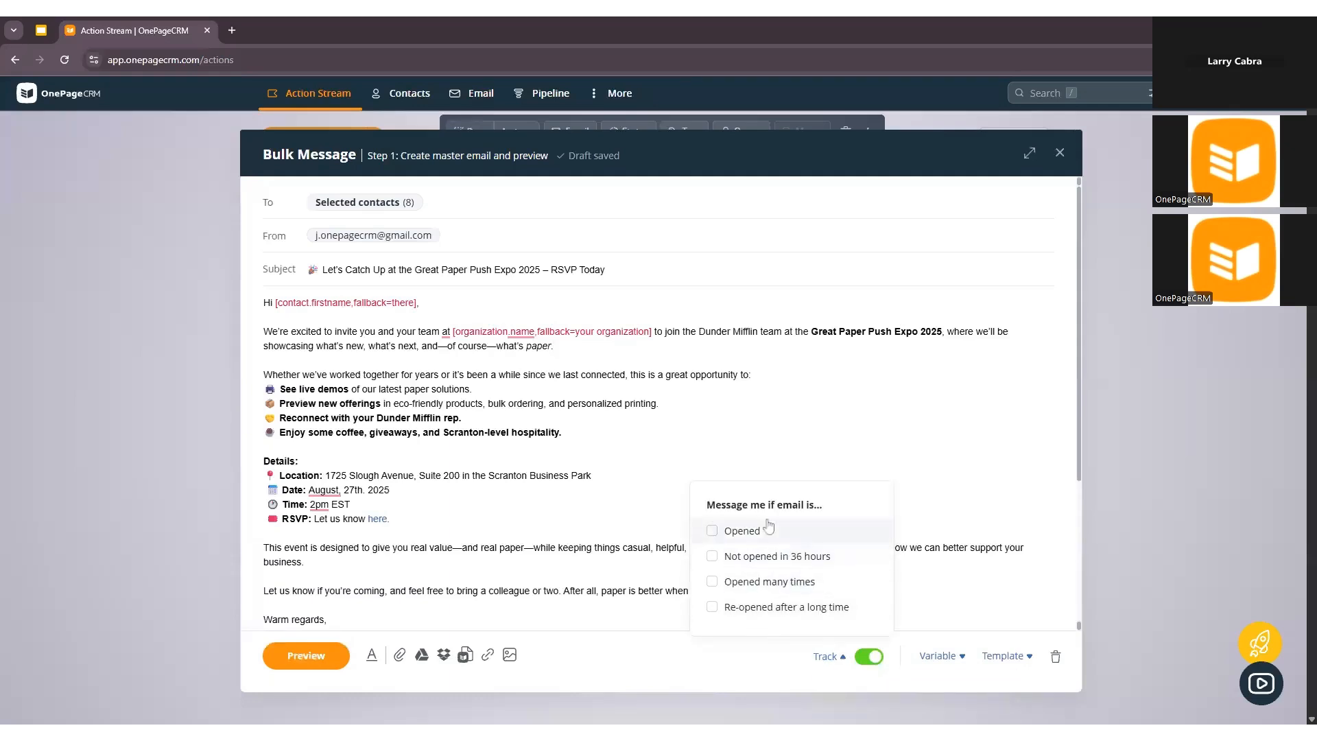
left_click(833, 660)
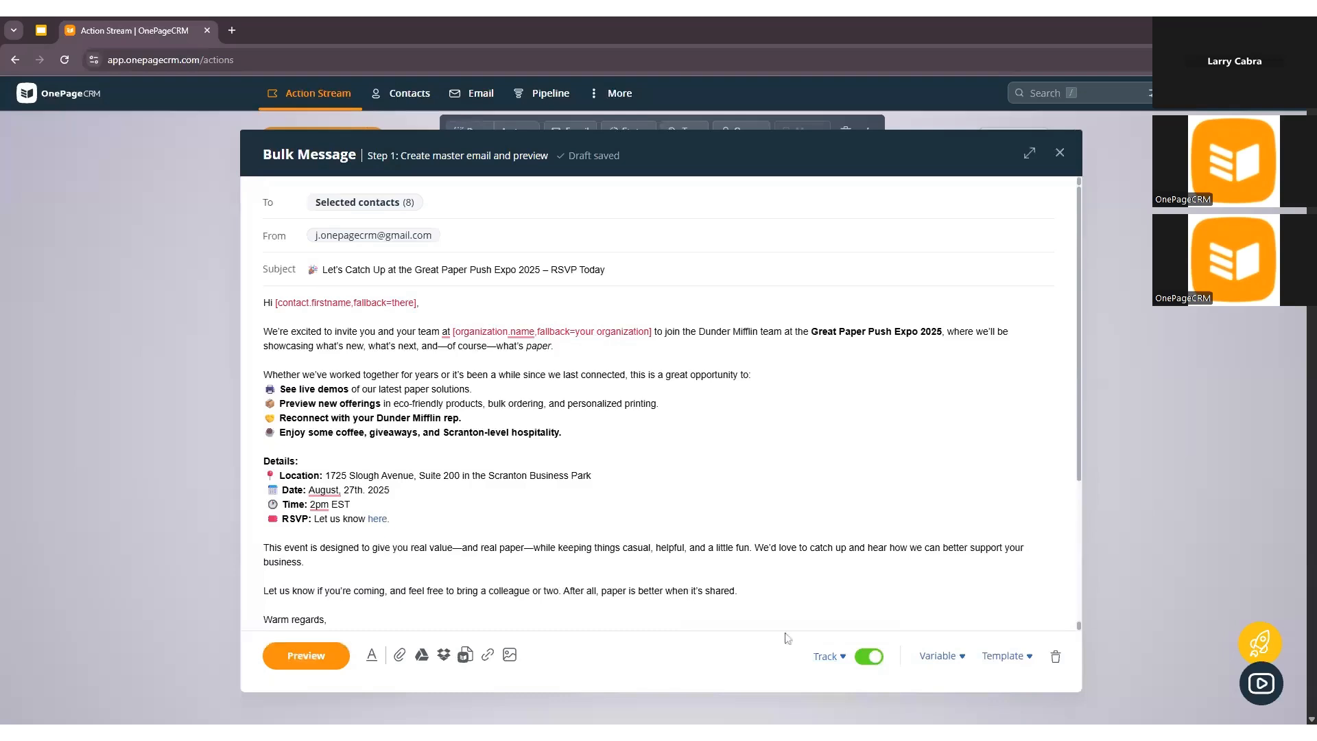
Preview the personalized emails and check the greeting and organization name for the first three recipients.
left_click(306, 663)
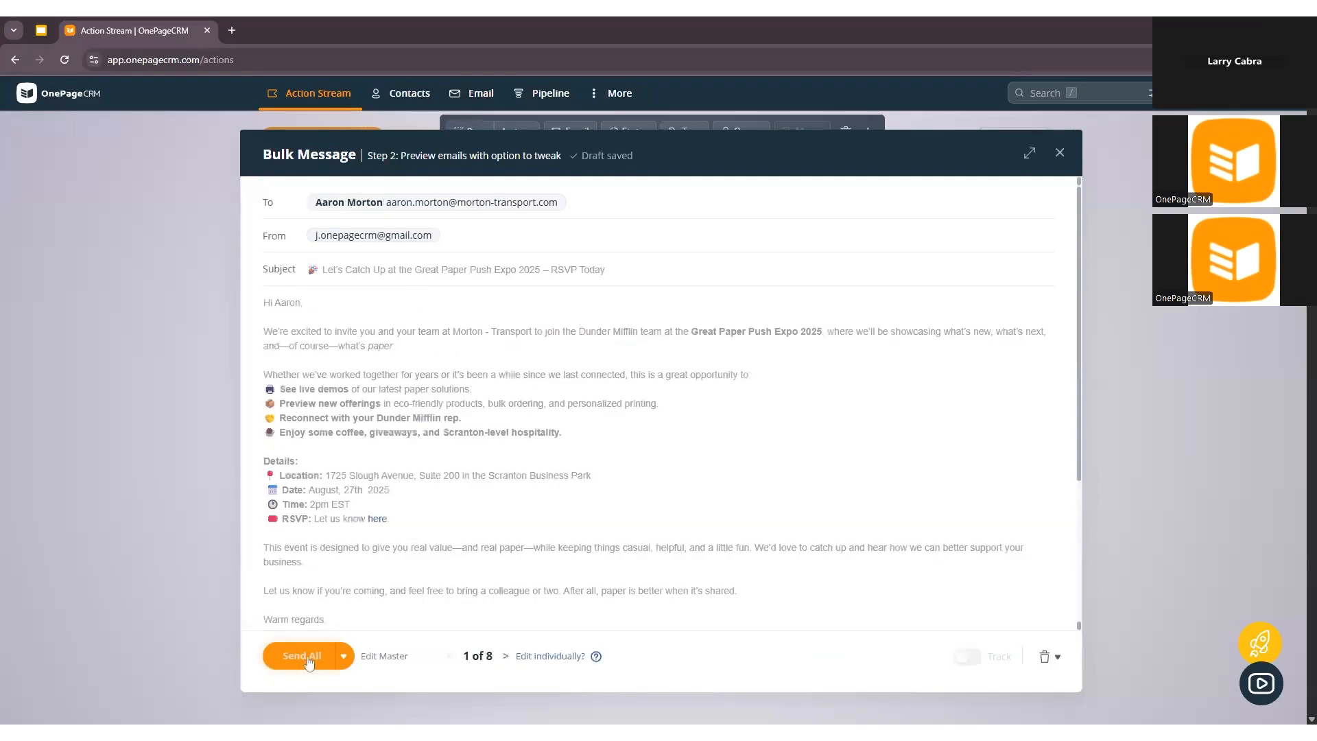
double_click(280, 306)
left_click_drag(466, 336, 499, 334)
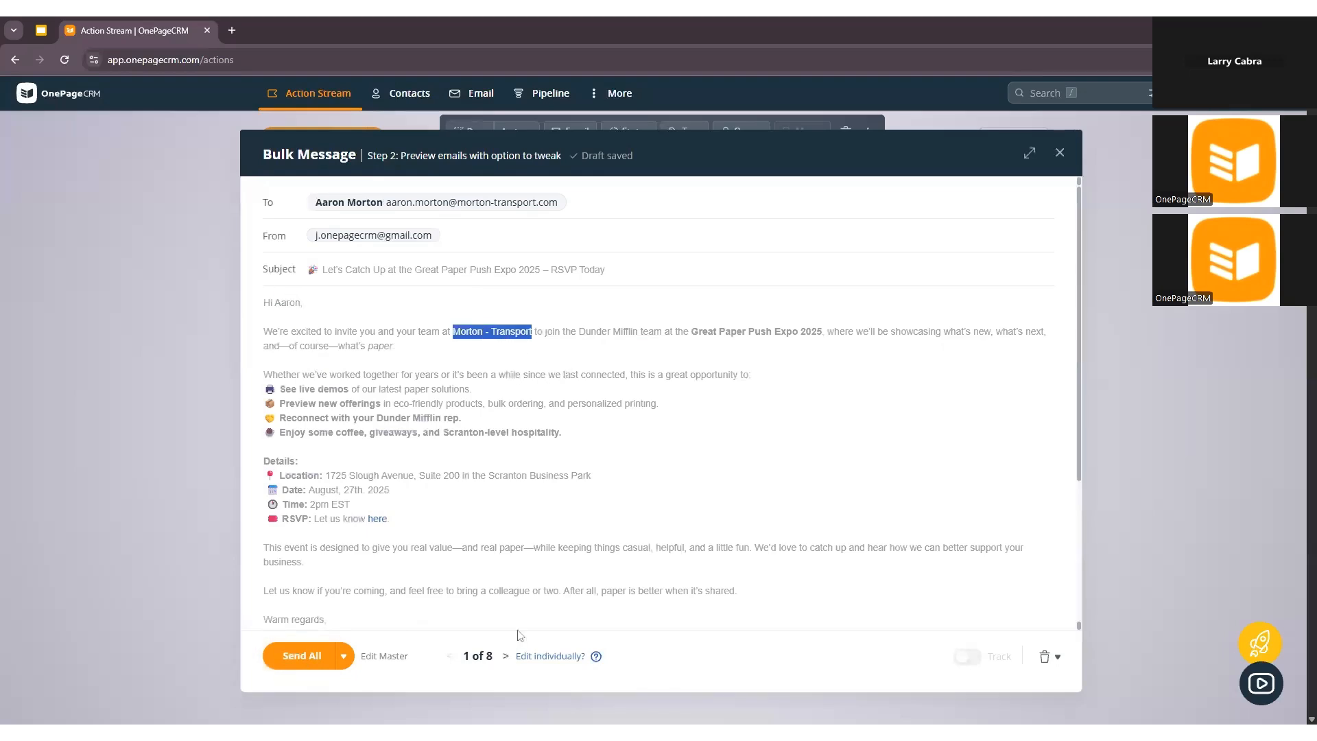
left_click(505, 657)
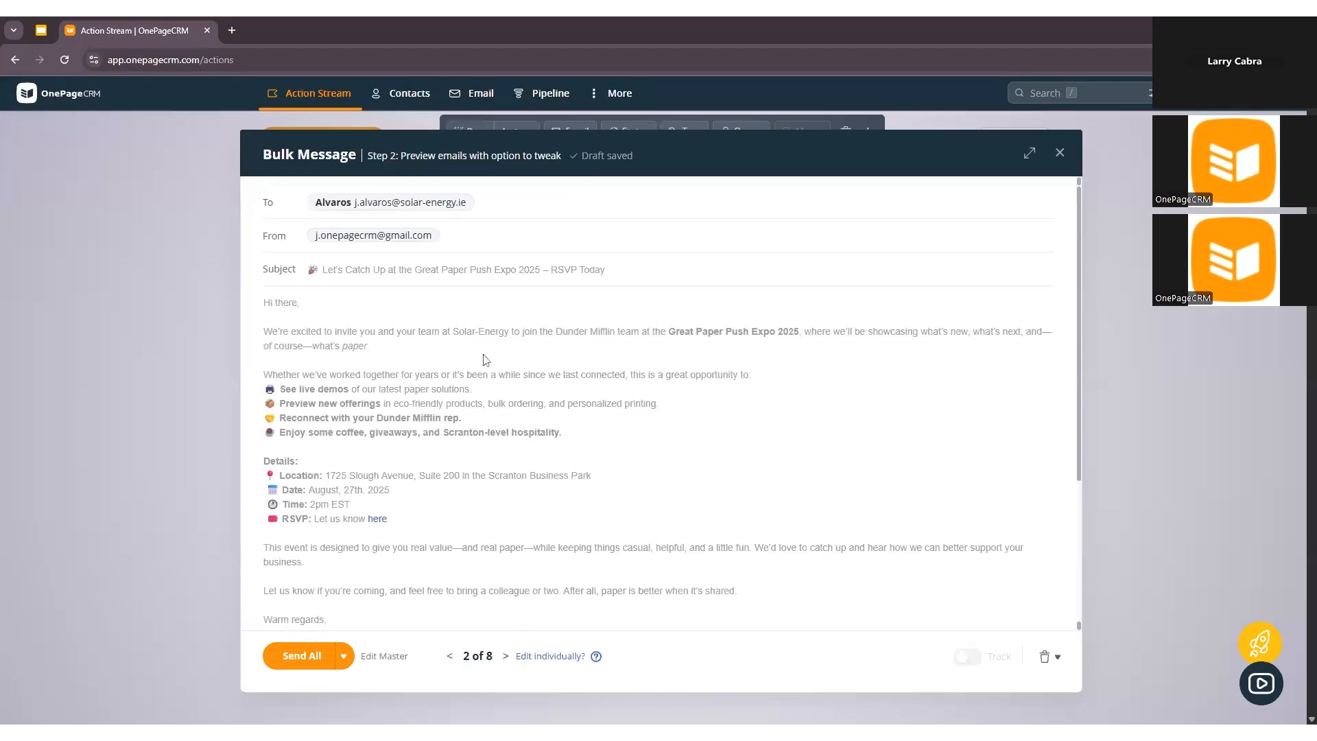
triple_click(280, 306)
left_click(319, 308)
left_click(505, 656)
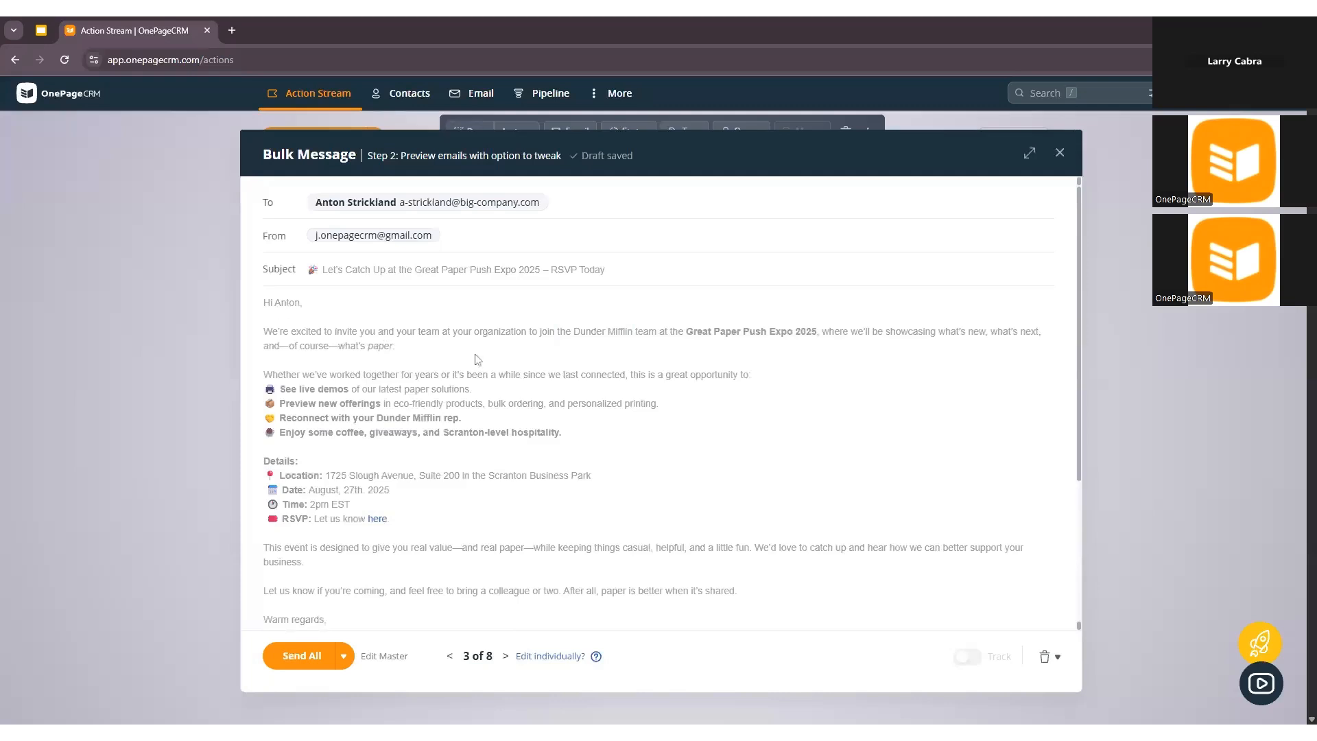
left_click_drag(453, 332, 526, 333)
left_click(501, 386)
Edit the third recipient's email individually, adding the line "It was great meeting you on Monday." below the greeting.
left_click(550, 656)
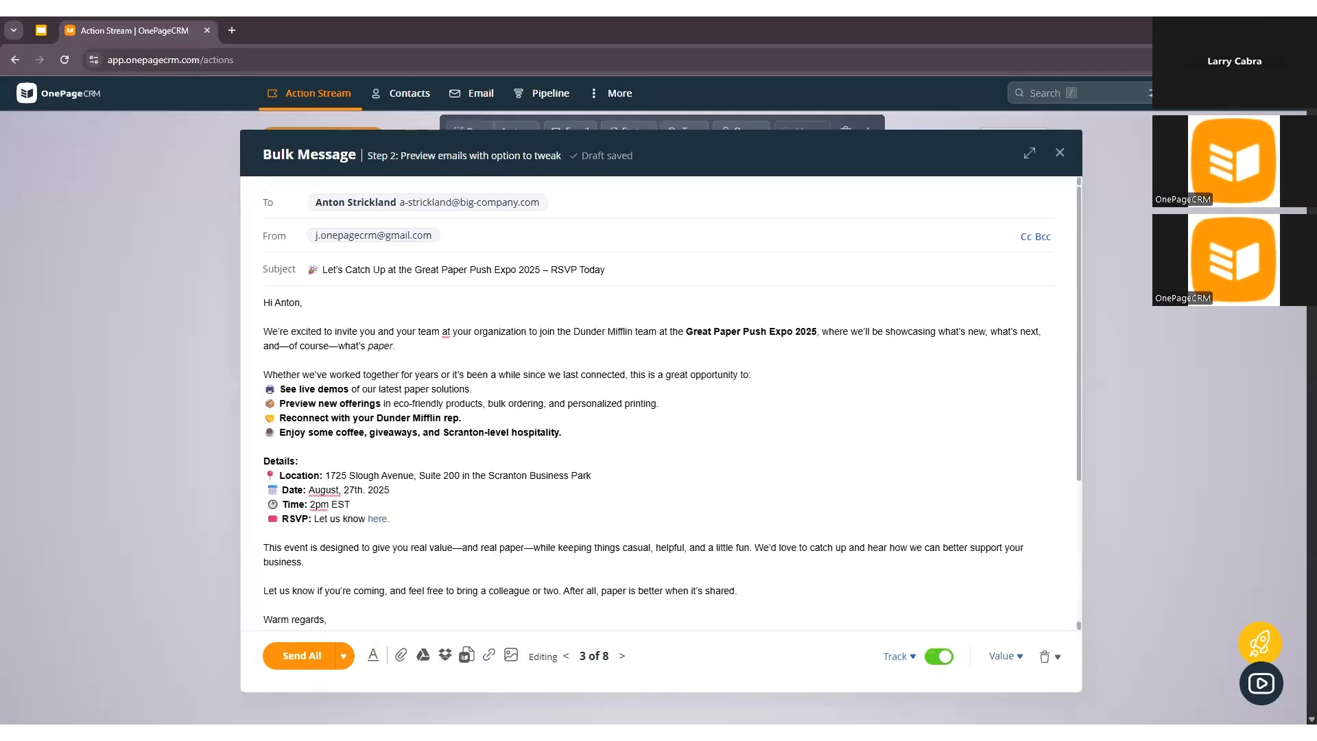
key("Return")
key("Return")
type("It was great meetinmg")
key("BackSpace")
key("BackSpace")
type("g you on Monday.")
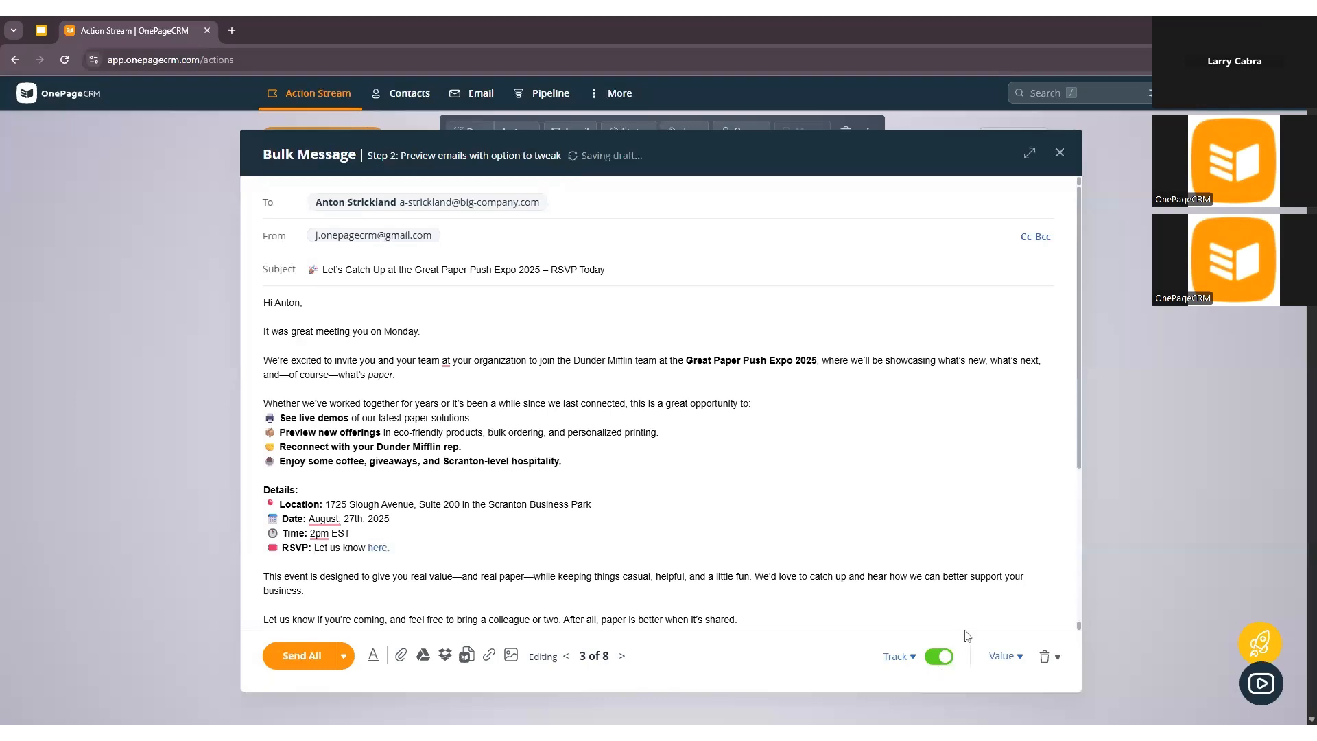
Set the third recipient's email to send a tracking notification when it is opened.
left_click(895, 657)
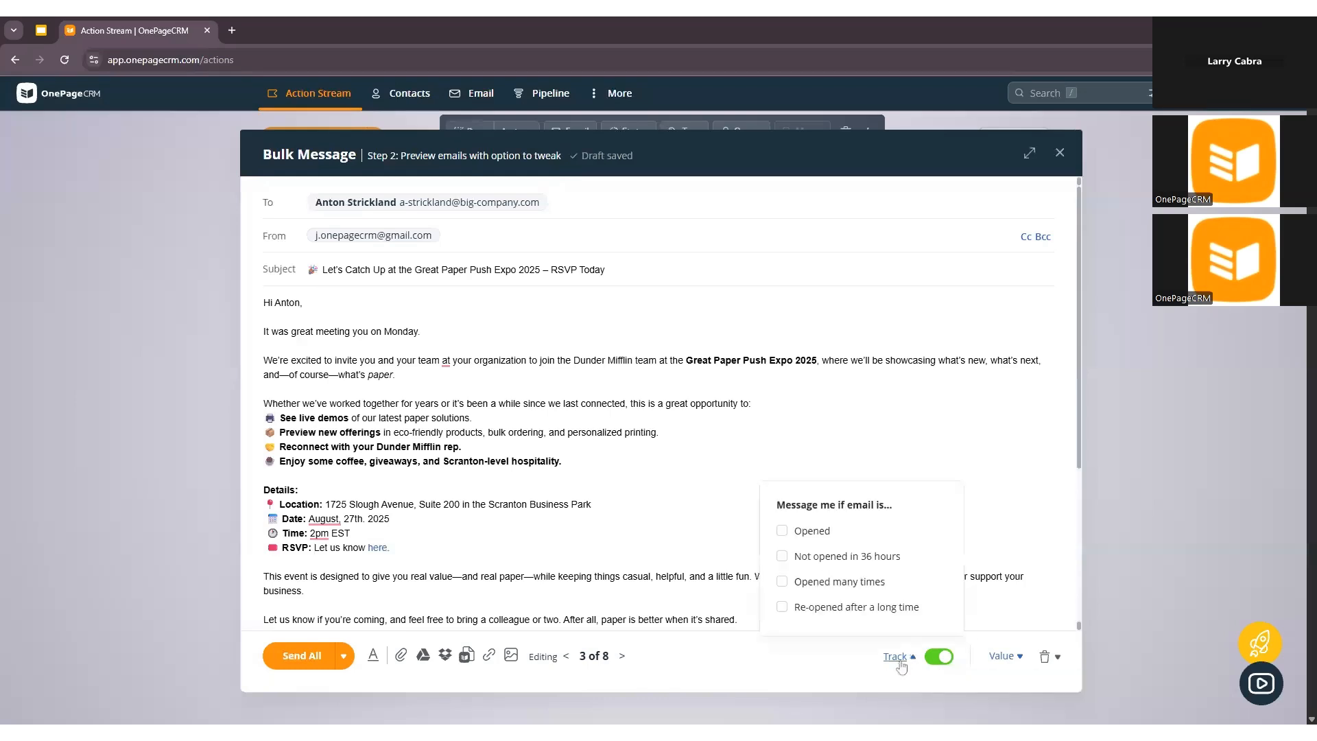
left_click(782, 531)
left_click(894, 660)
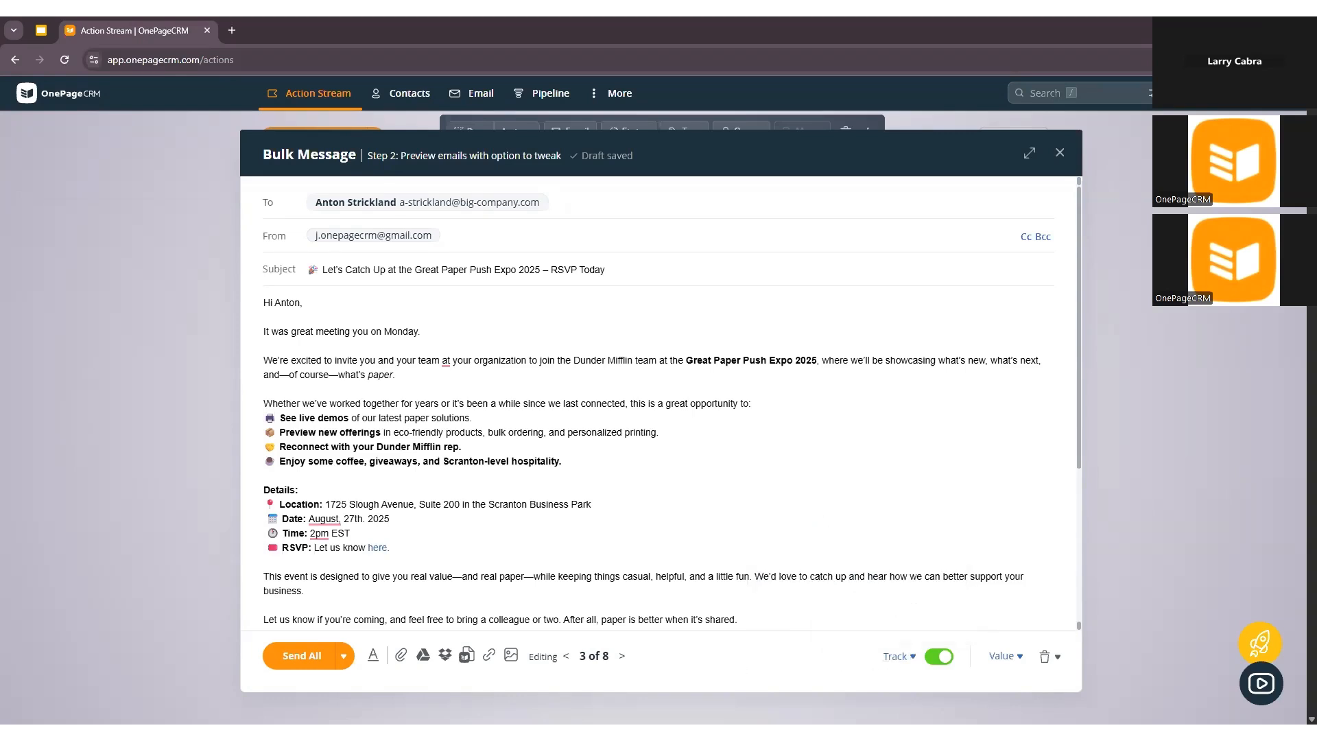
Go to the fourth recipient's email and check its tracking notification options.
left_click(624, 661)
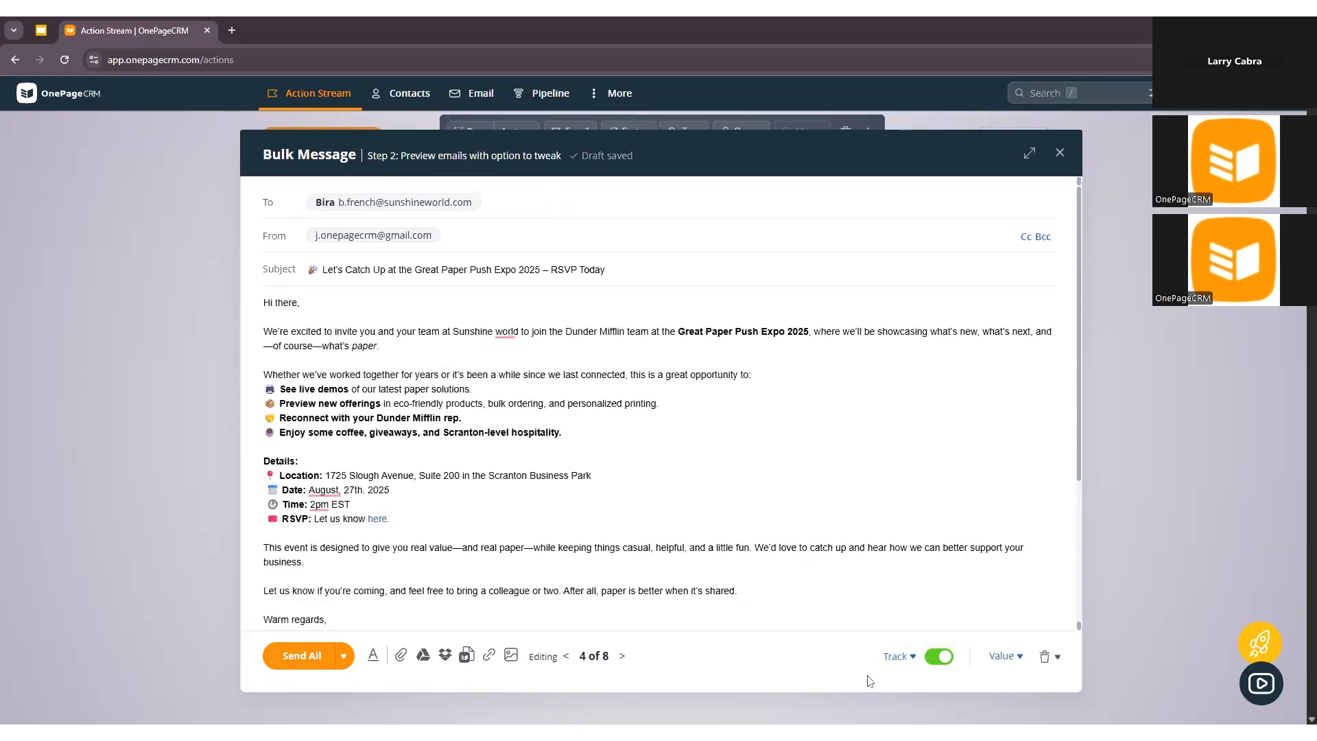
left_click(893, 657)
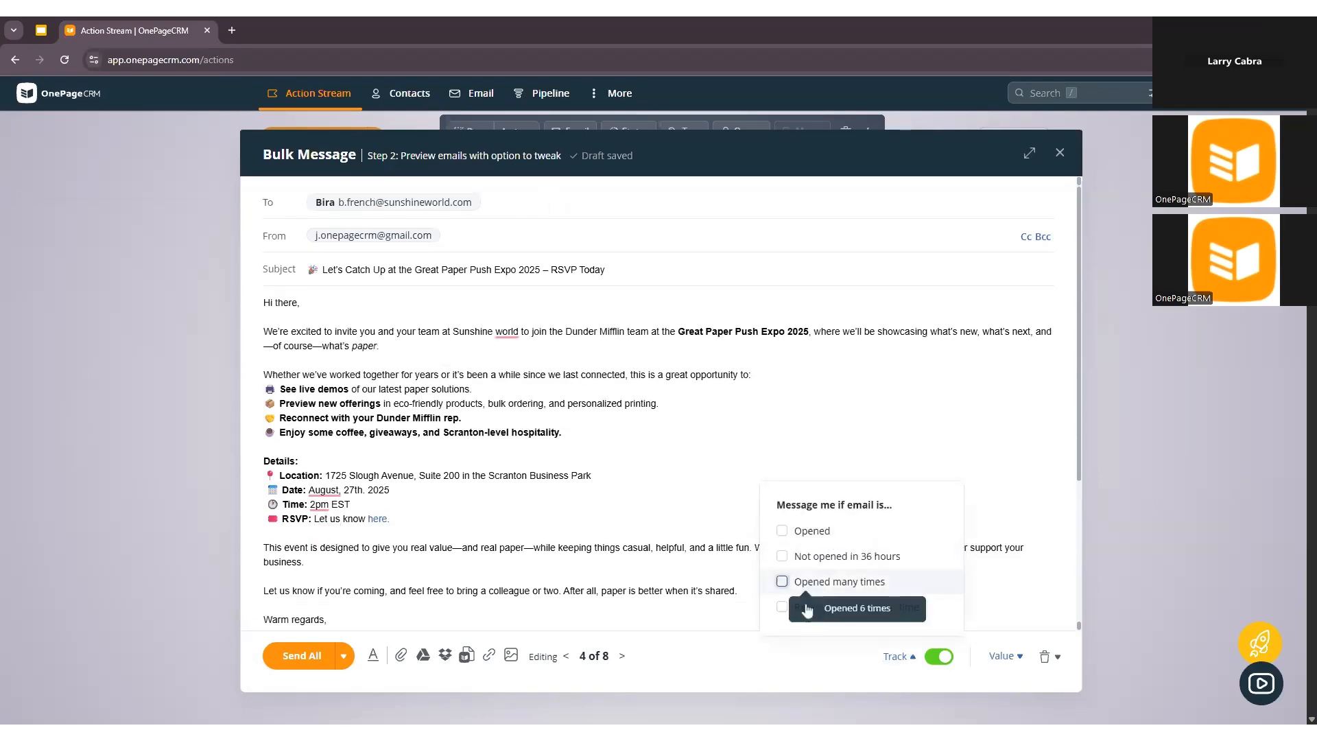
left_click(733, 673)
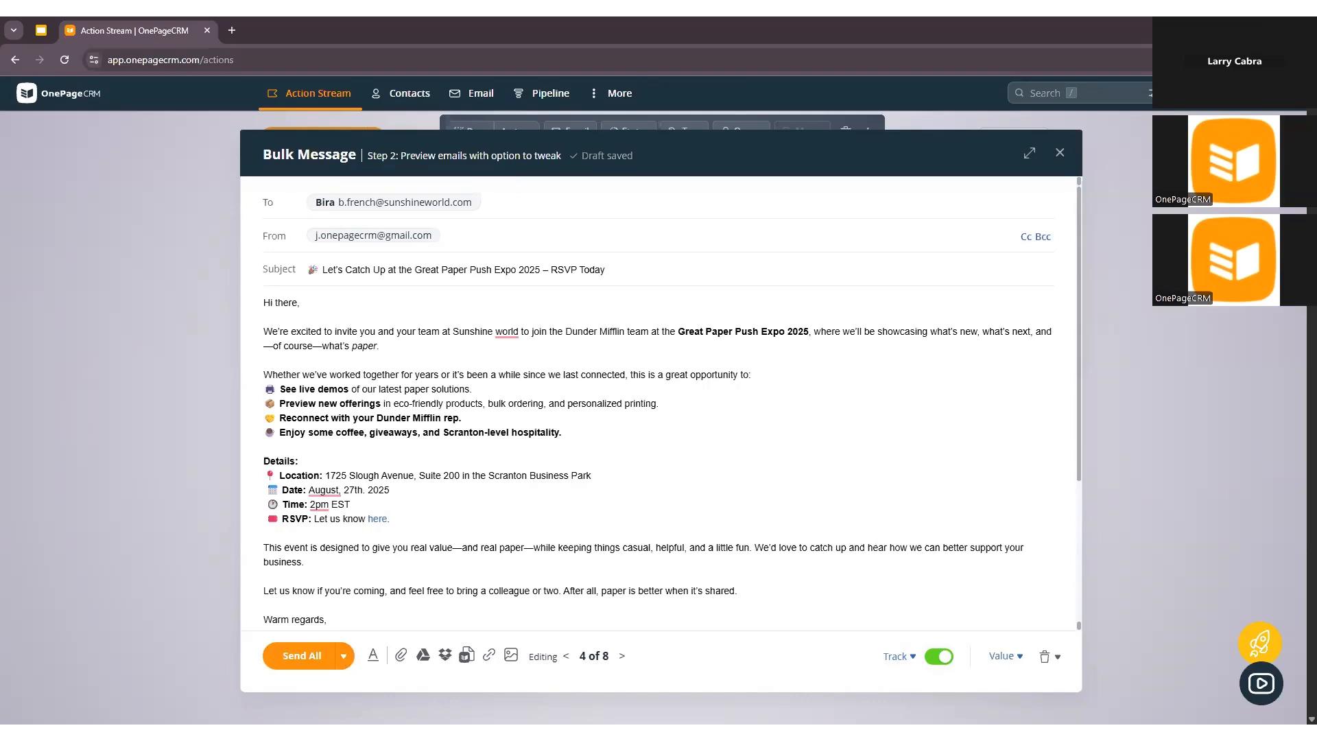
Send the bulk invitation to all eight recipients and select all contacts in the Action Stream again.
left_click(296, 660)
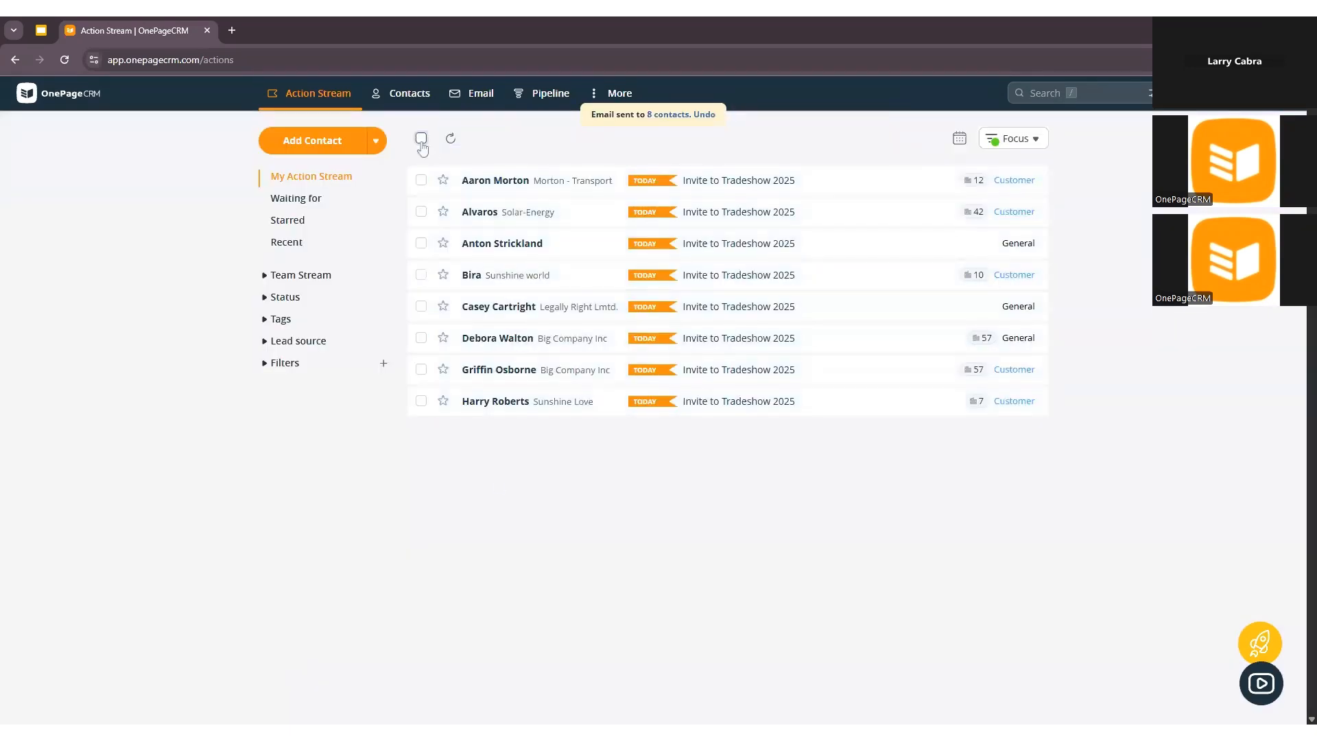
left_click(421, 140)
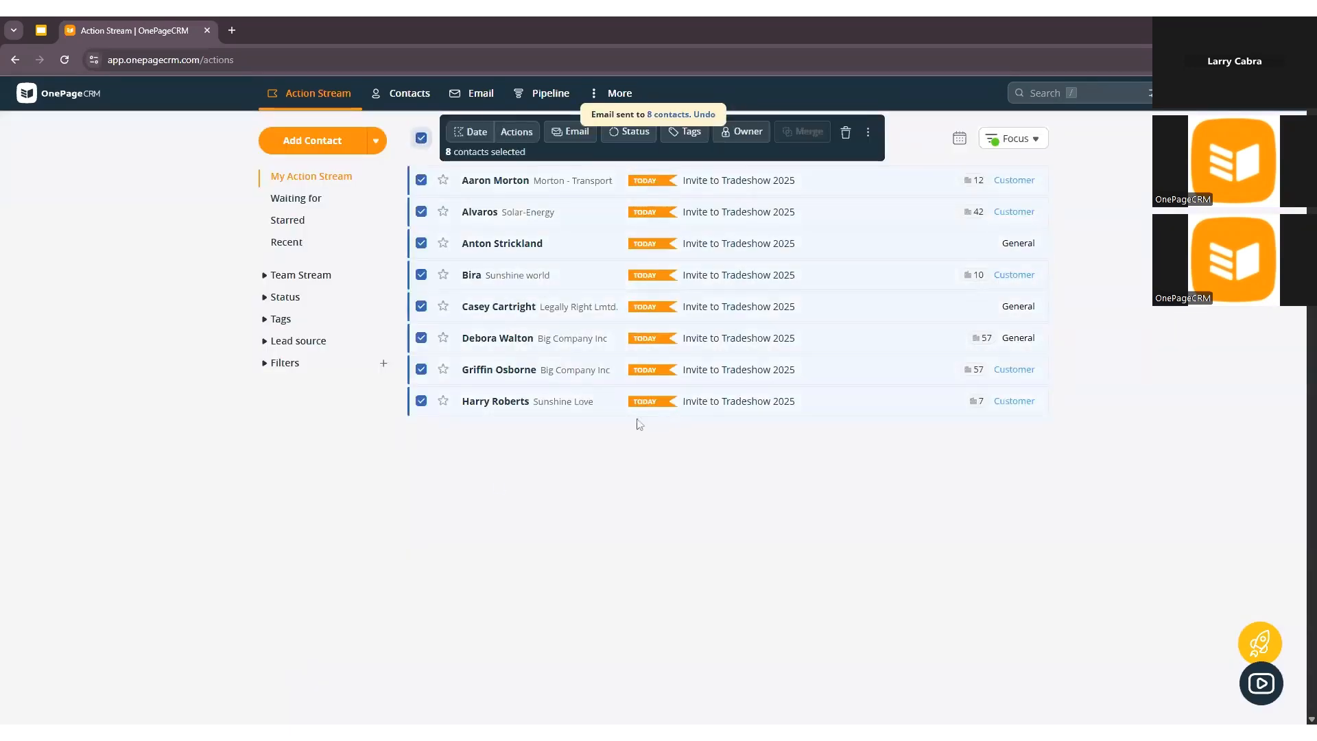
Bulk-update the eight selected contacts to complete only the Next Action assigned to me.
left_click(526, 141)
left_click(619, 319)
left_click(558, 363)
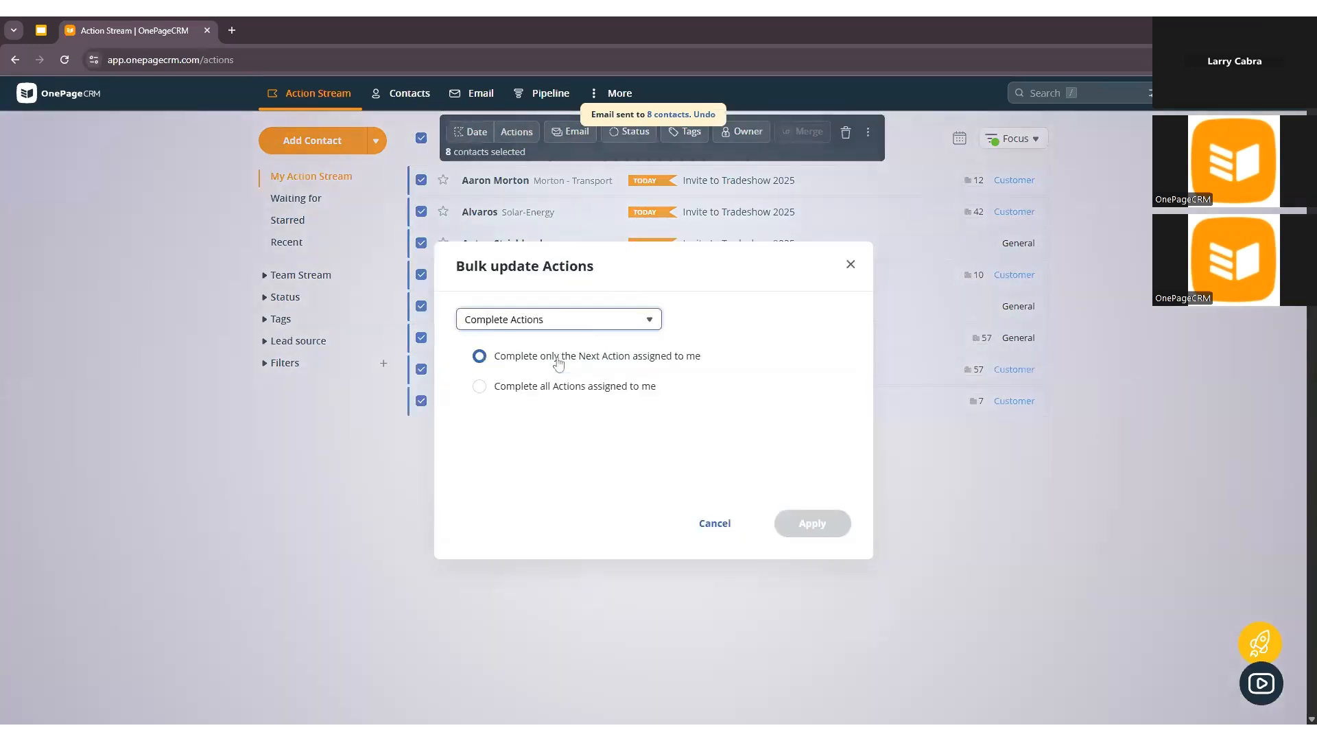
left_click(812, 527)
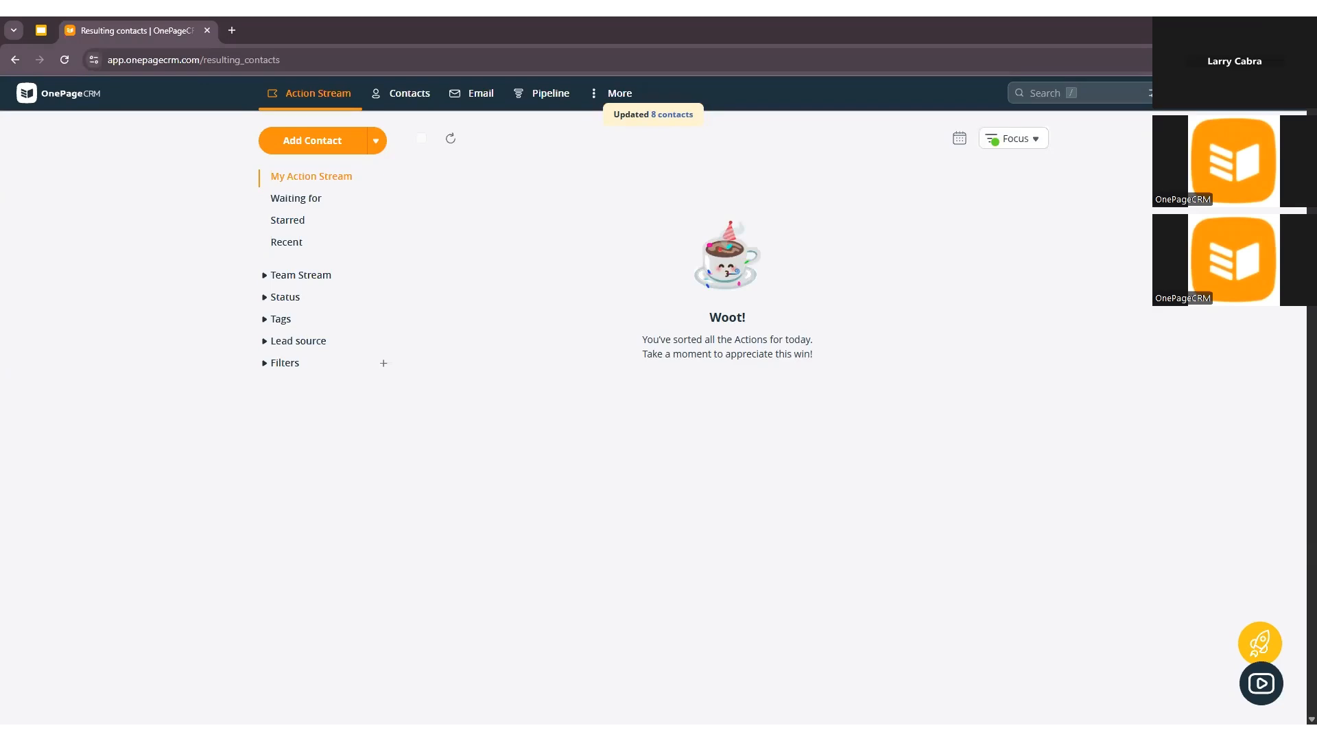
Create a bulk email to all contacts in the New Leads filter using the "Introducing Dunder Mifflin" template.
left_click(274, 364)
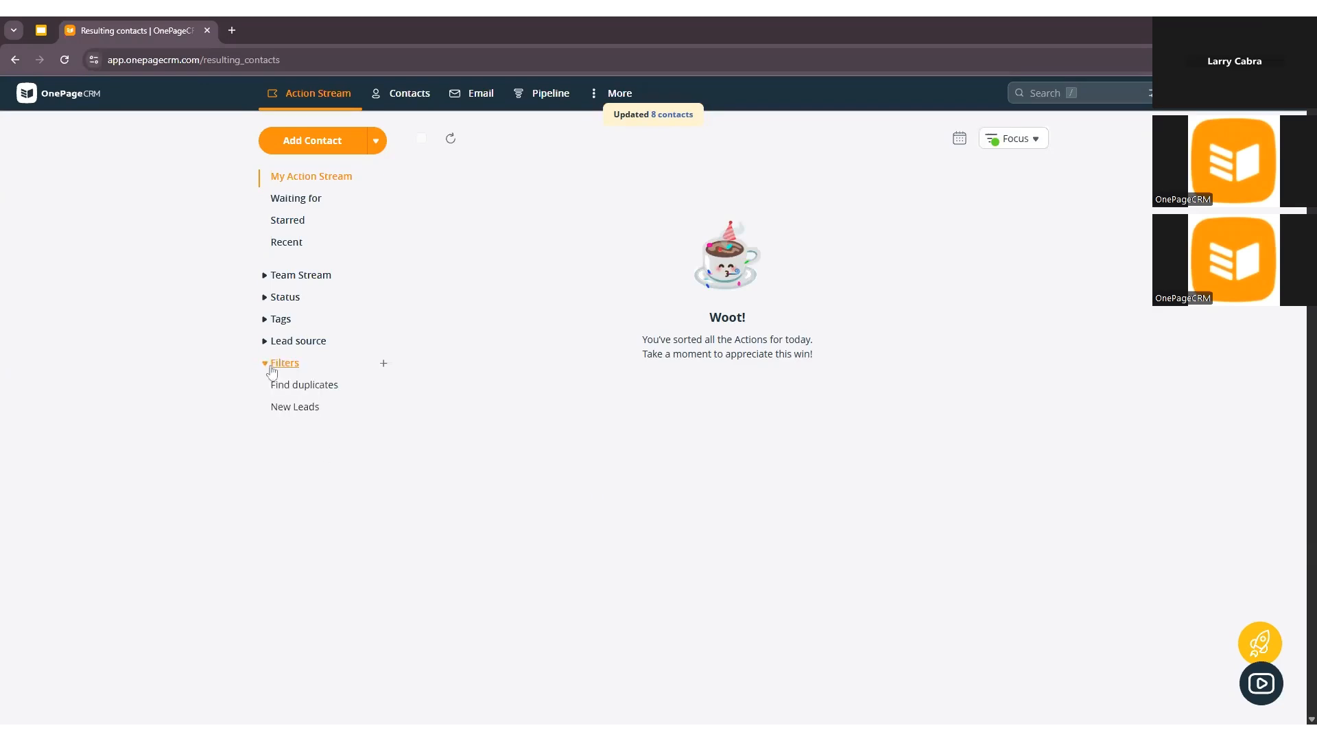
left_click(287, 407)
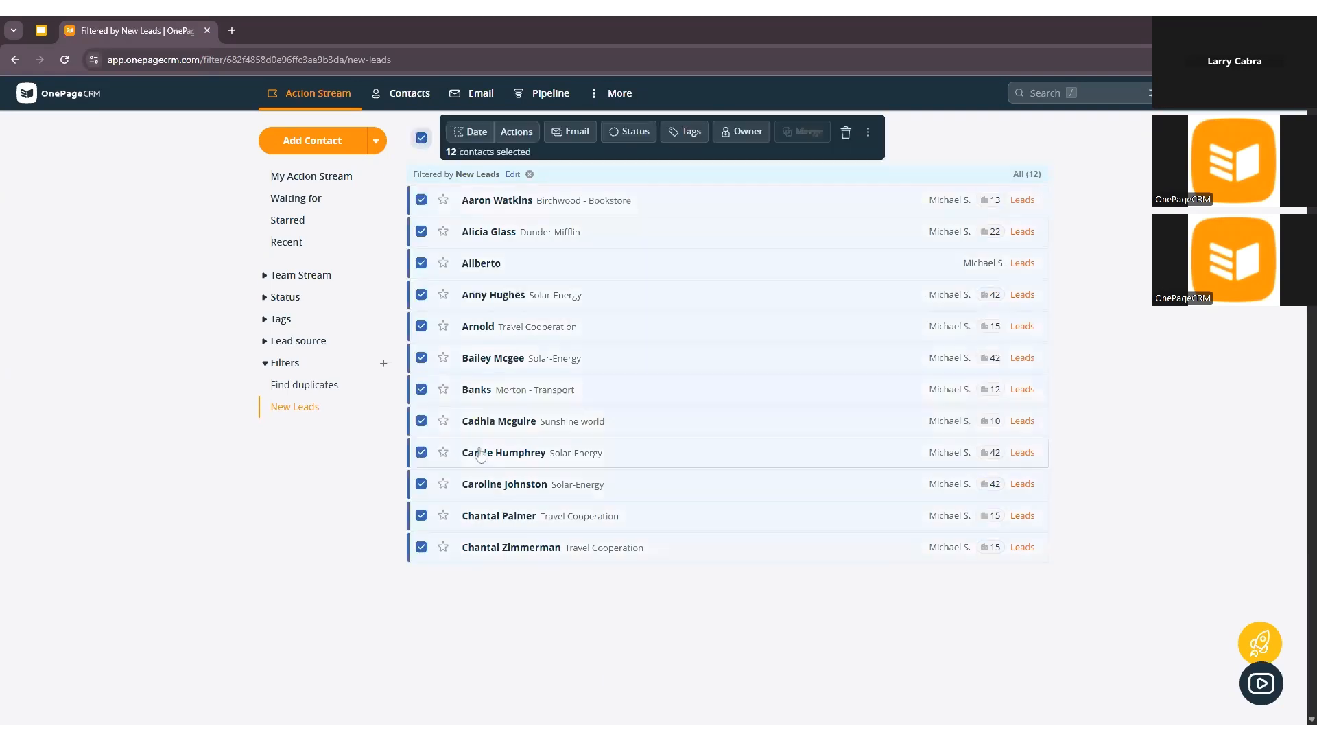
left_click(568, 136)
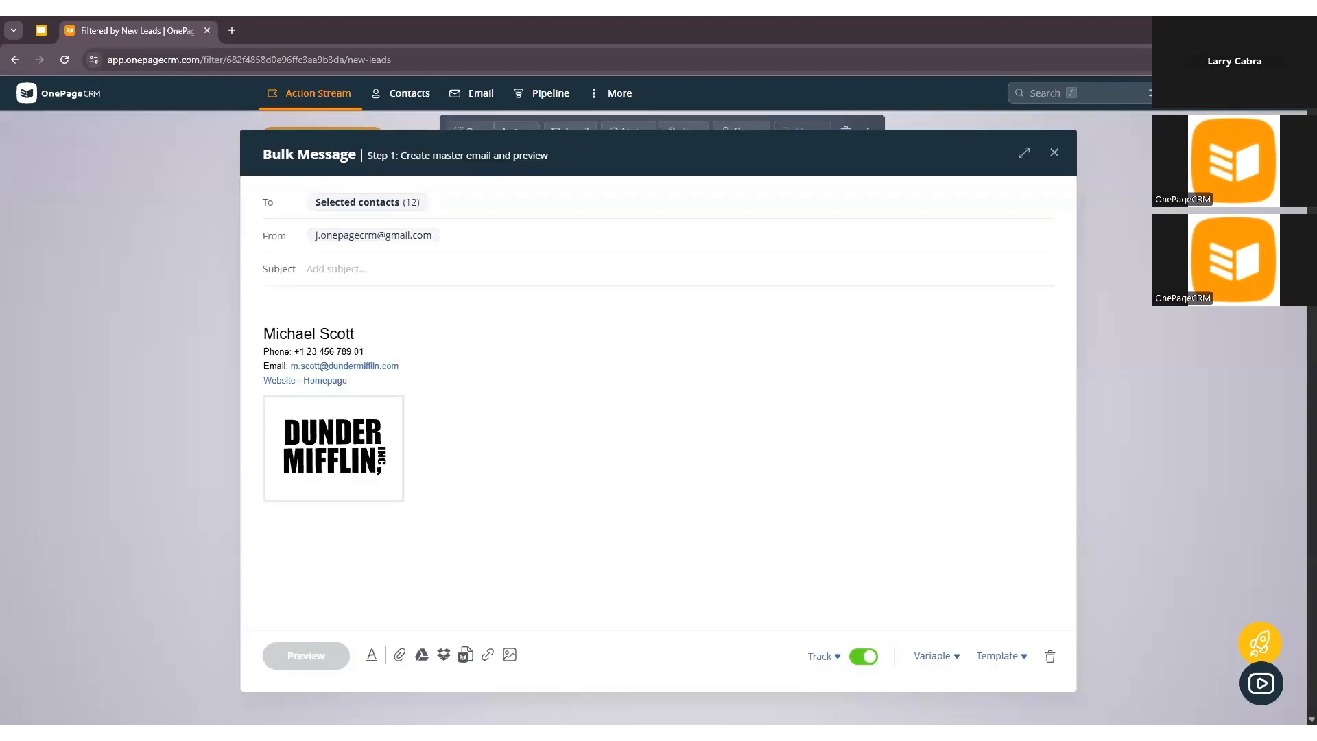
left_click(1008, 661)
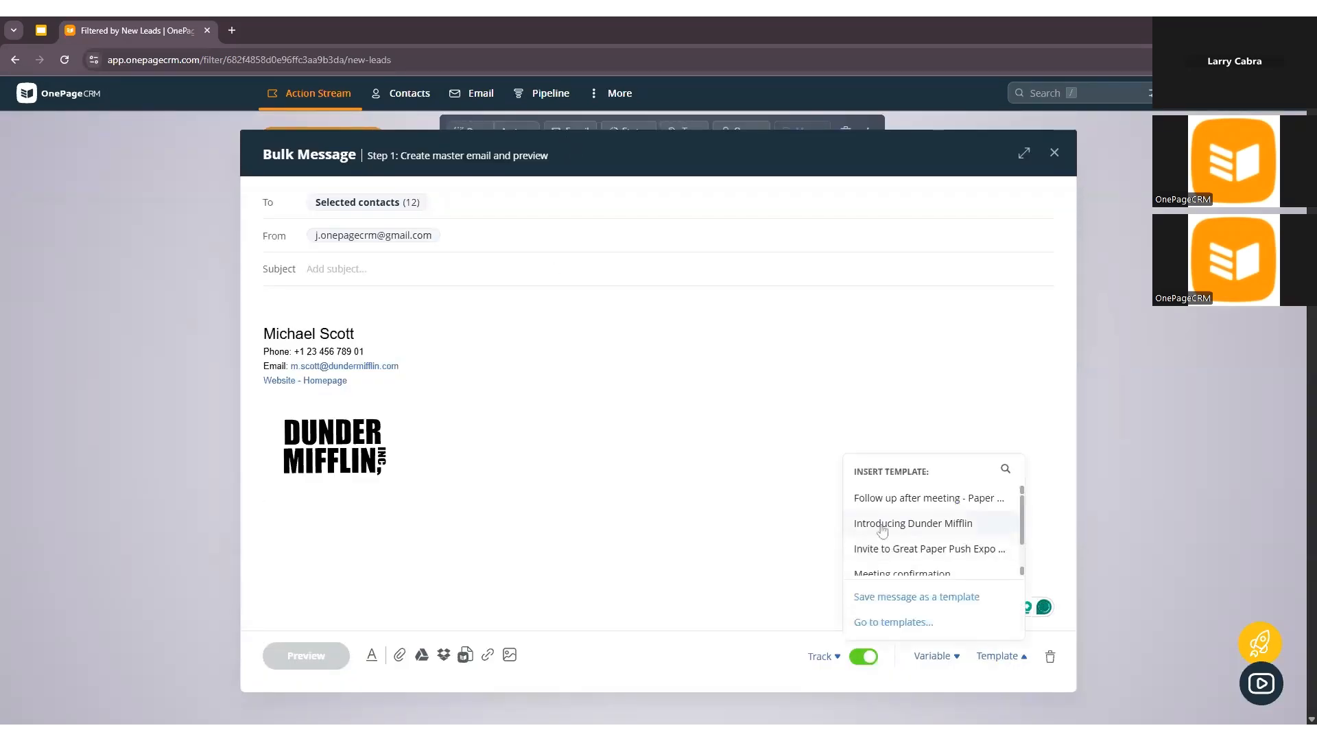
left_click(923, 524)
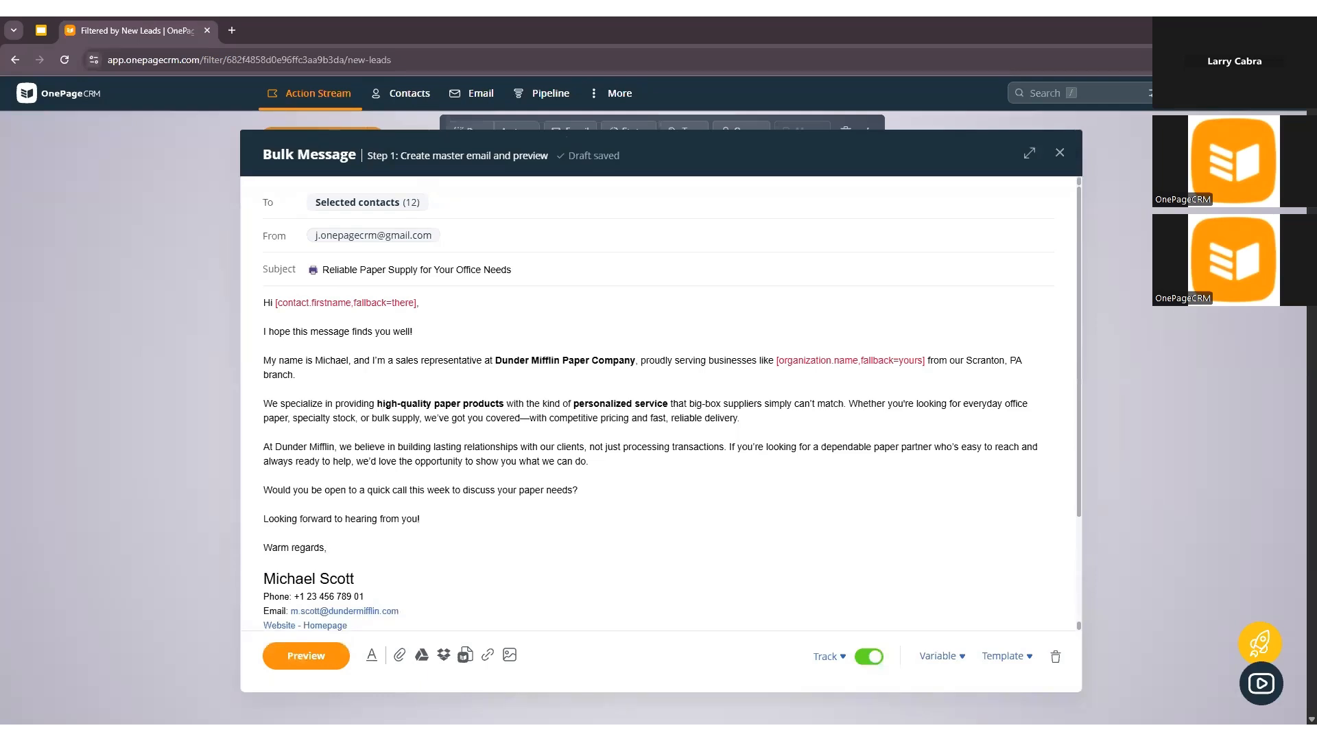
Preview the personalized bulk emails for the first three recipients.
left_click(302, 658)
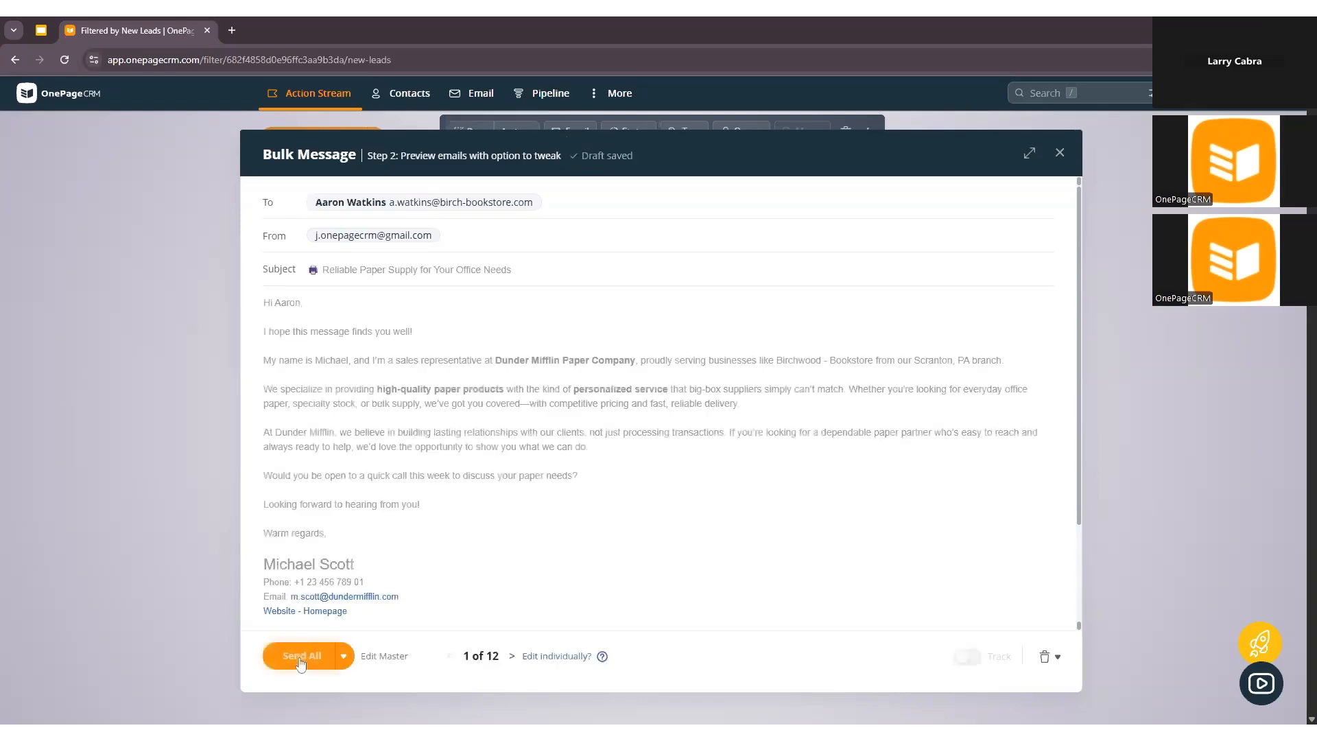
left_click(512, 656)
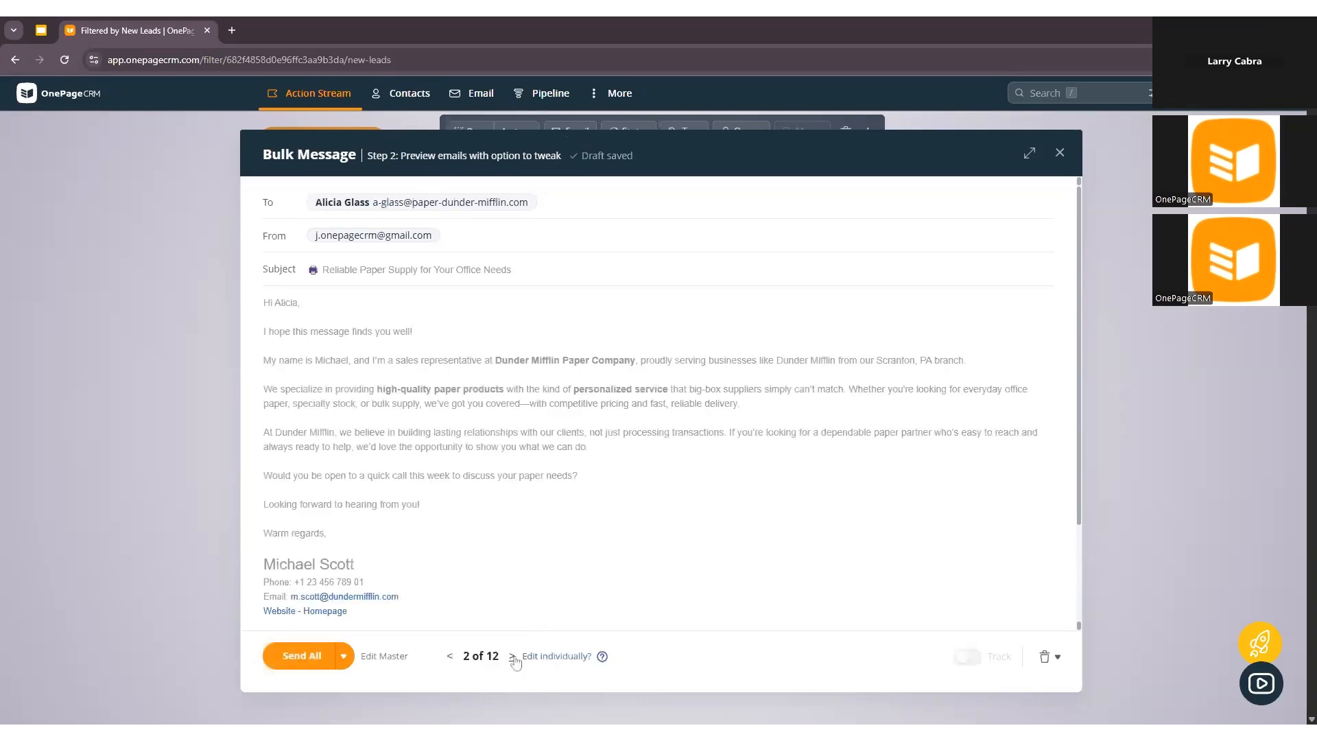
left_click(512, 656)
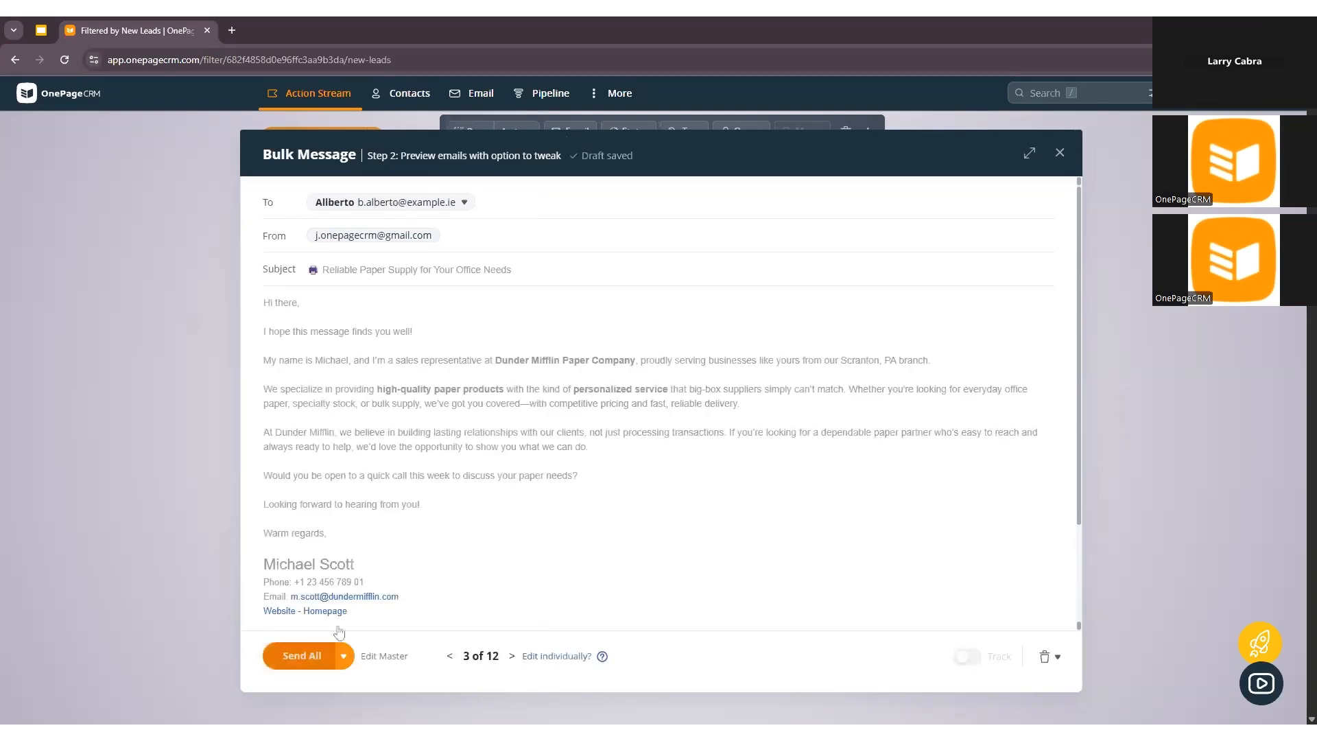
Schedule the bulk email to all new leads for 05/30/2025 at 8:00am.
left_click(344, 661)
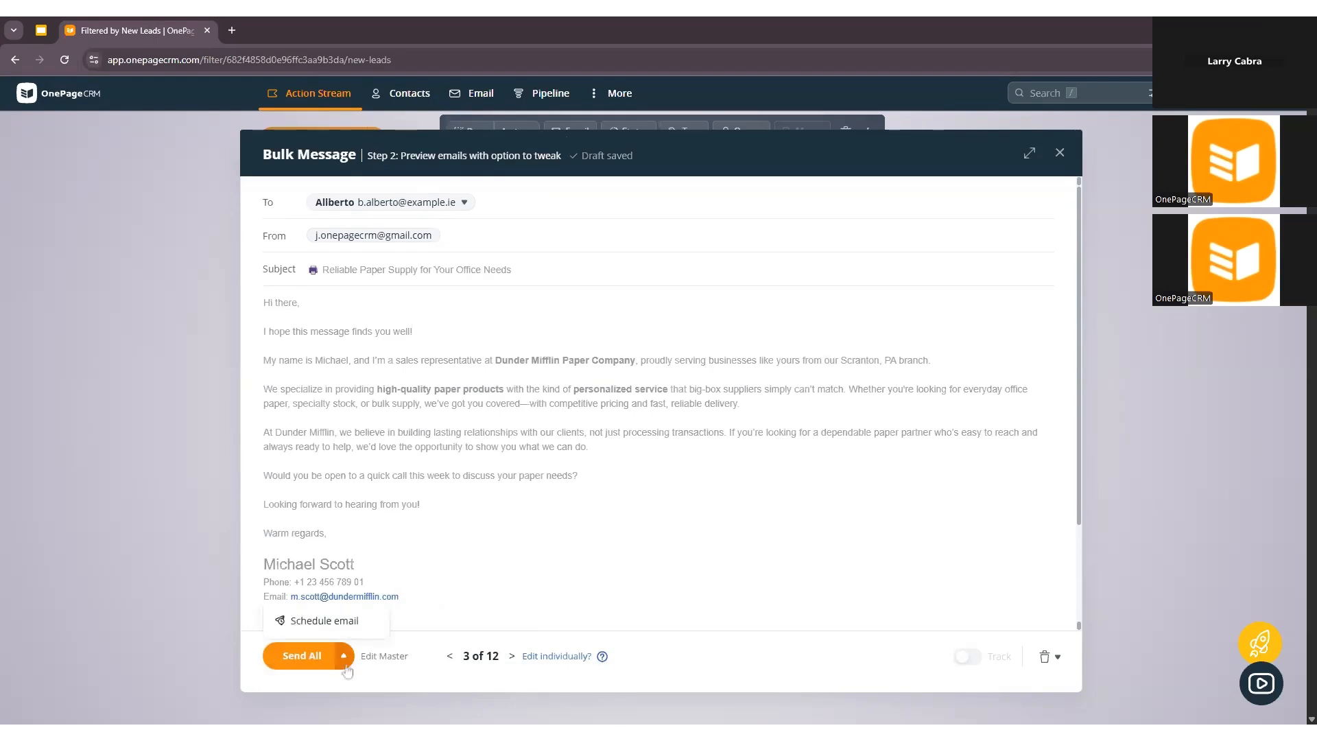
left_click(325, 621)
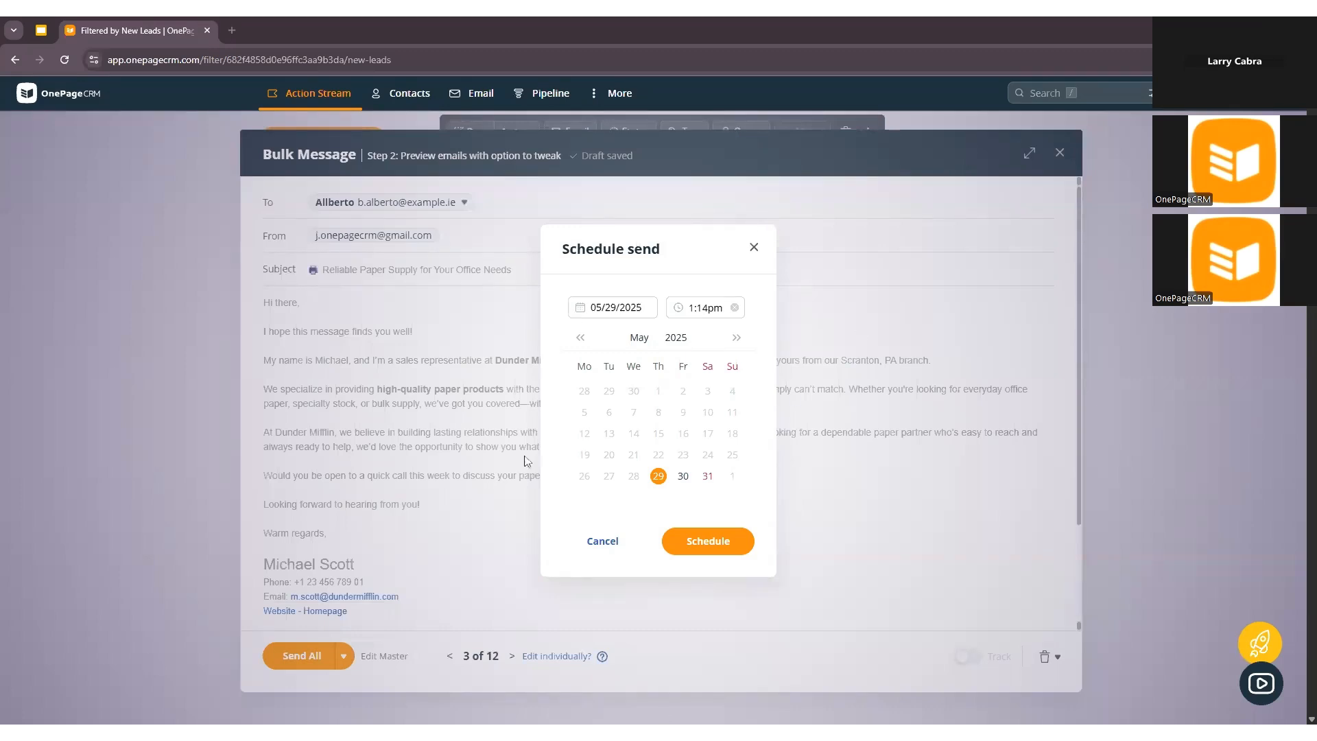
left_click(683, 478)
left_click(708, 308)
scroll(705, 387, "down", 4)
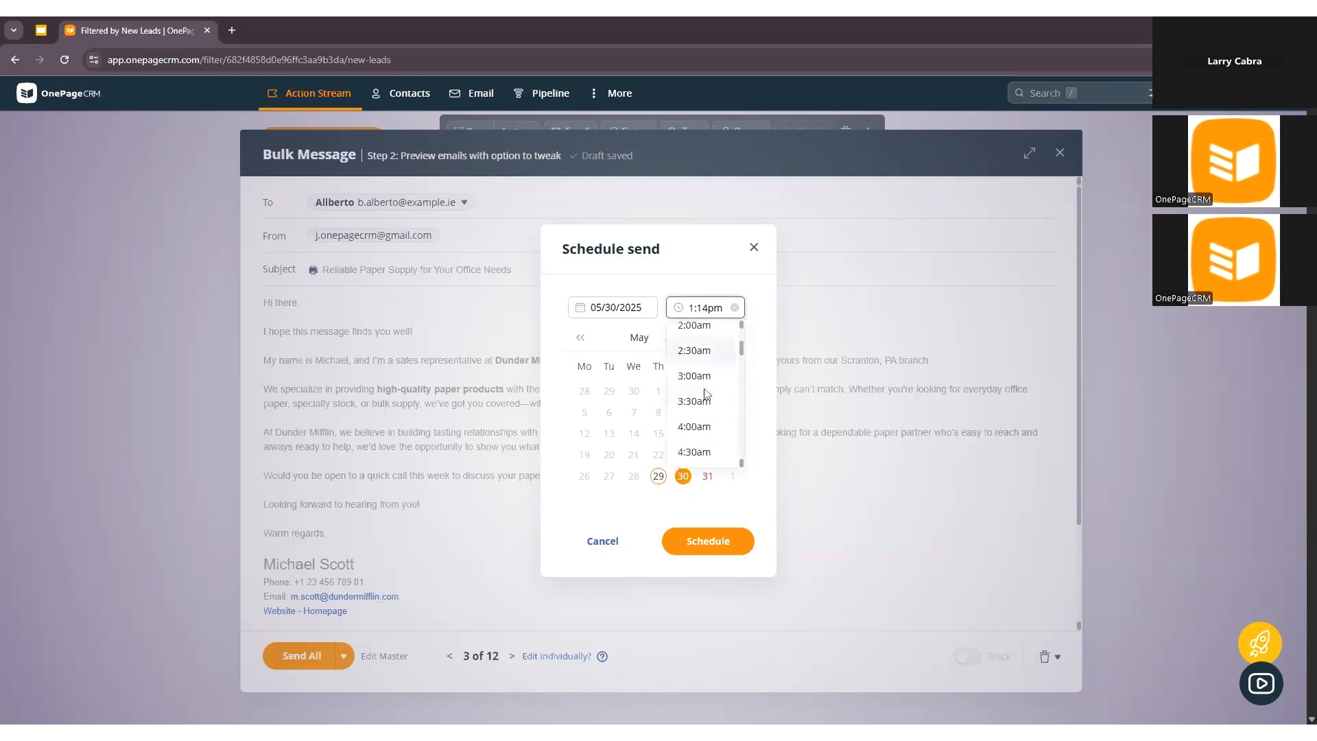
scroll(706, 393, "down", 2)
left_click(705, 395)
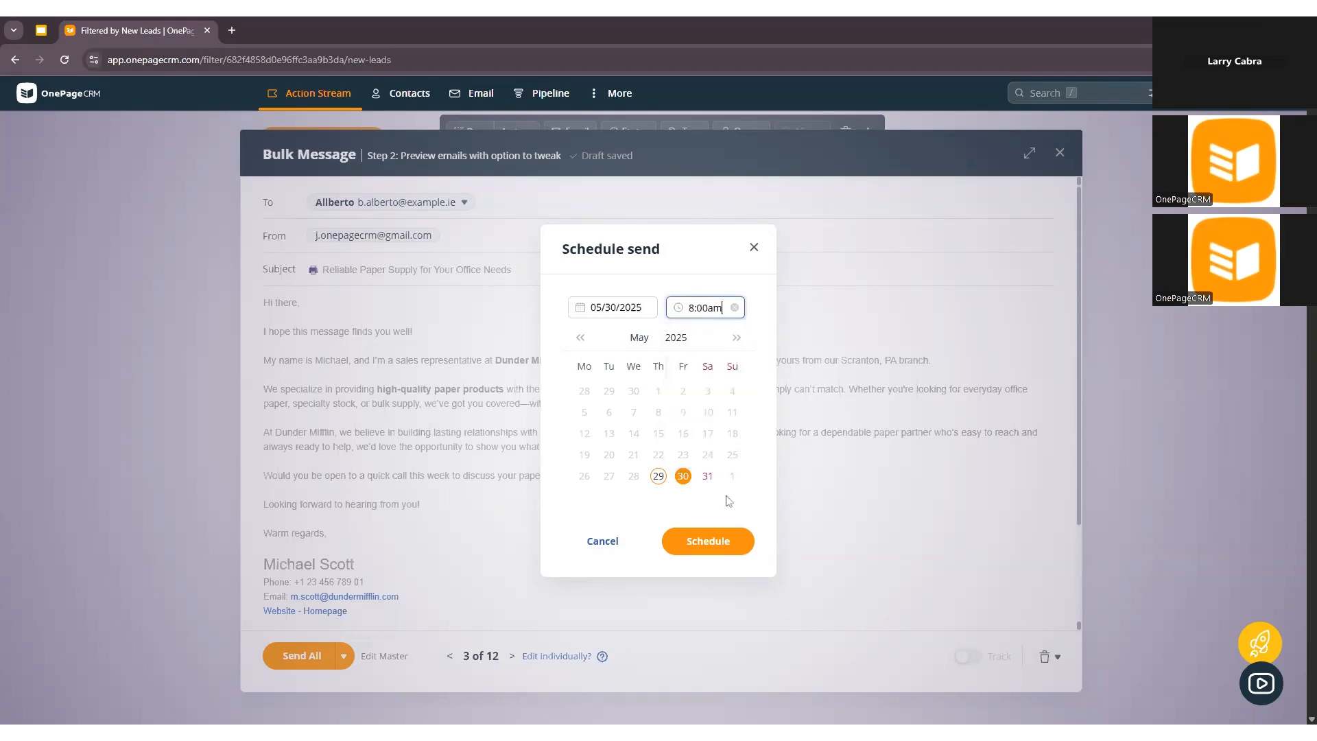
left_click(711, 541)
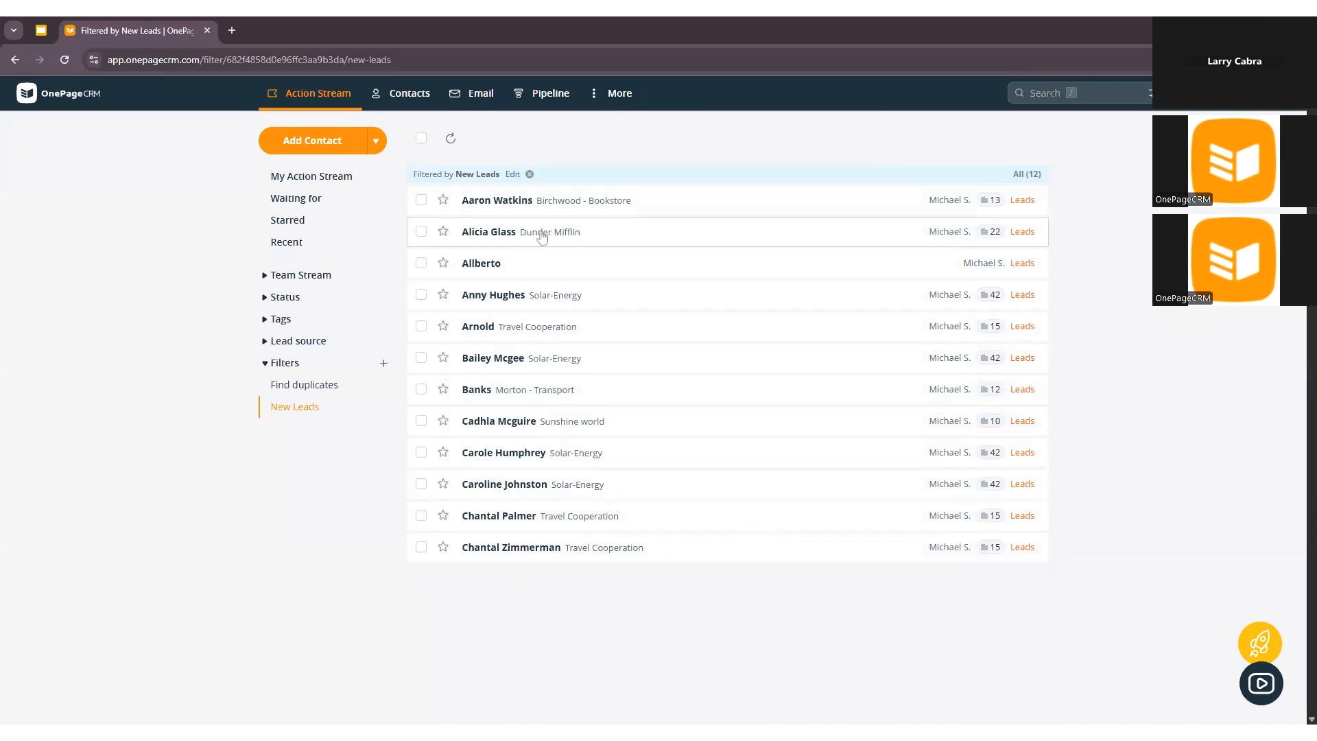
Open the first new lead's contact record and check its timeline, including the emails-only view.
left_click(549, 203)
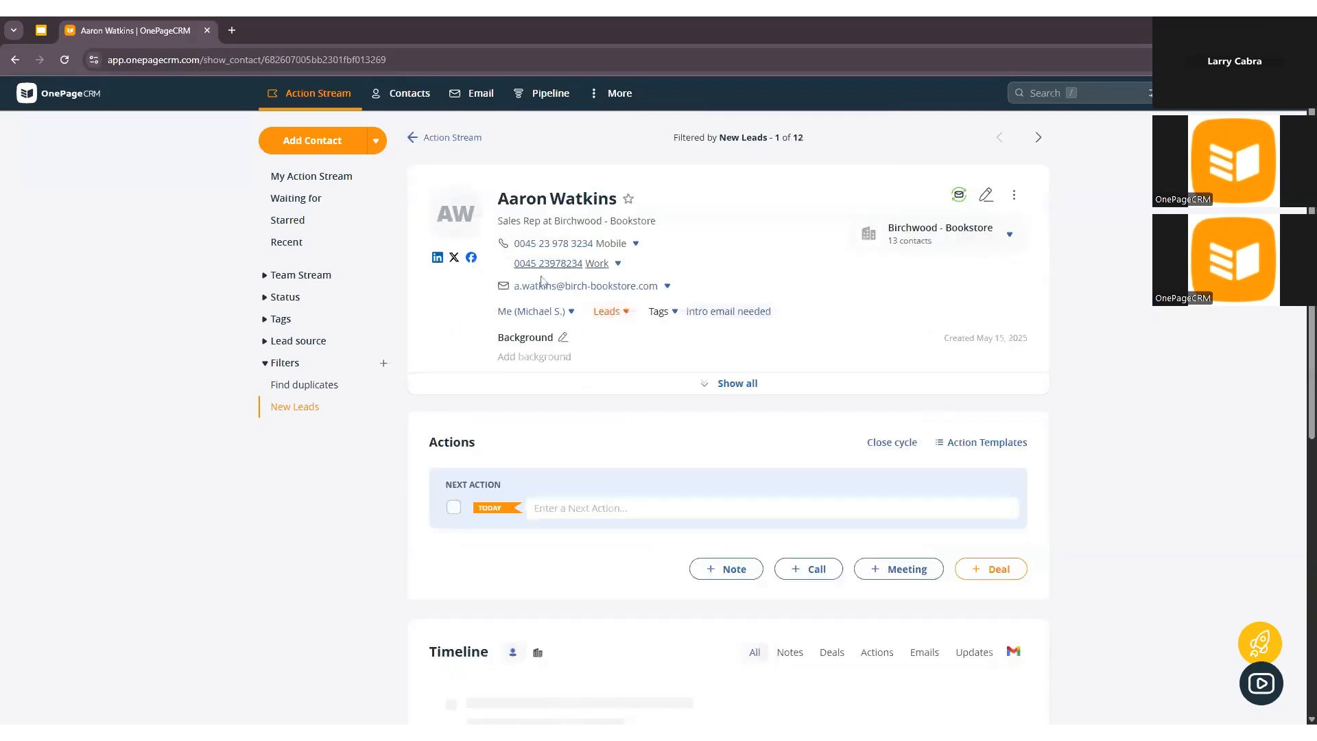
scroll(1120, 358, "down", 7)
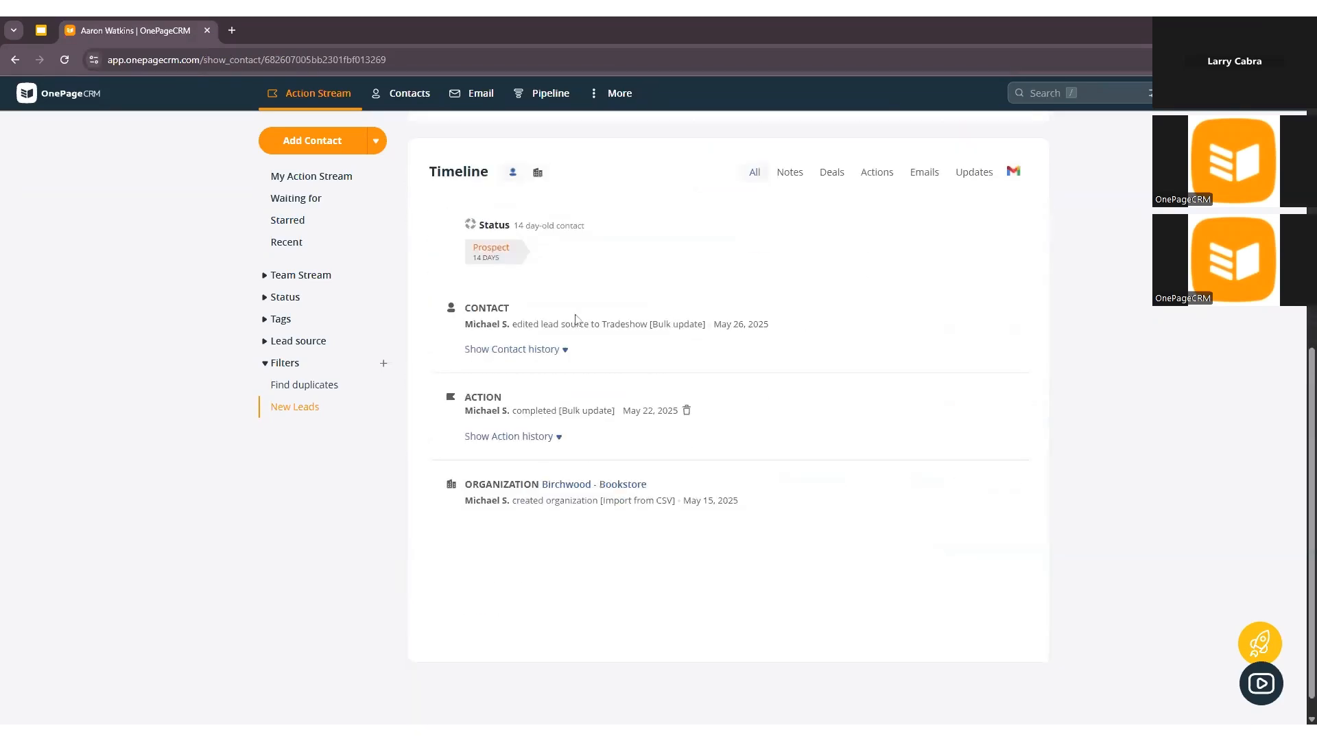
left_click(924, 175)
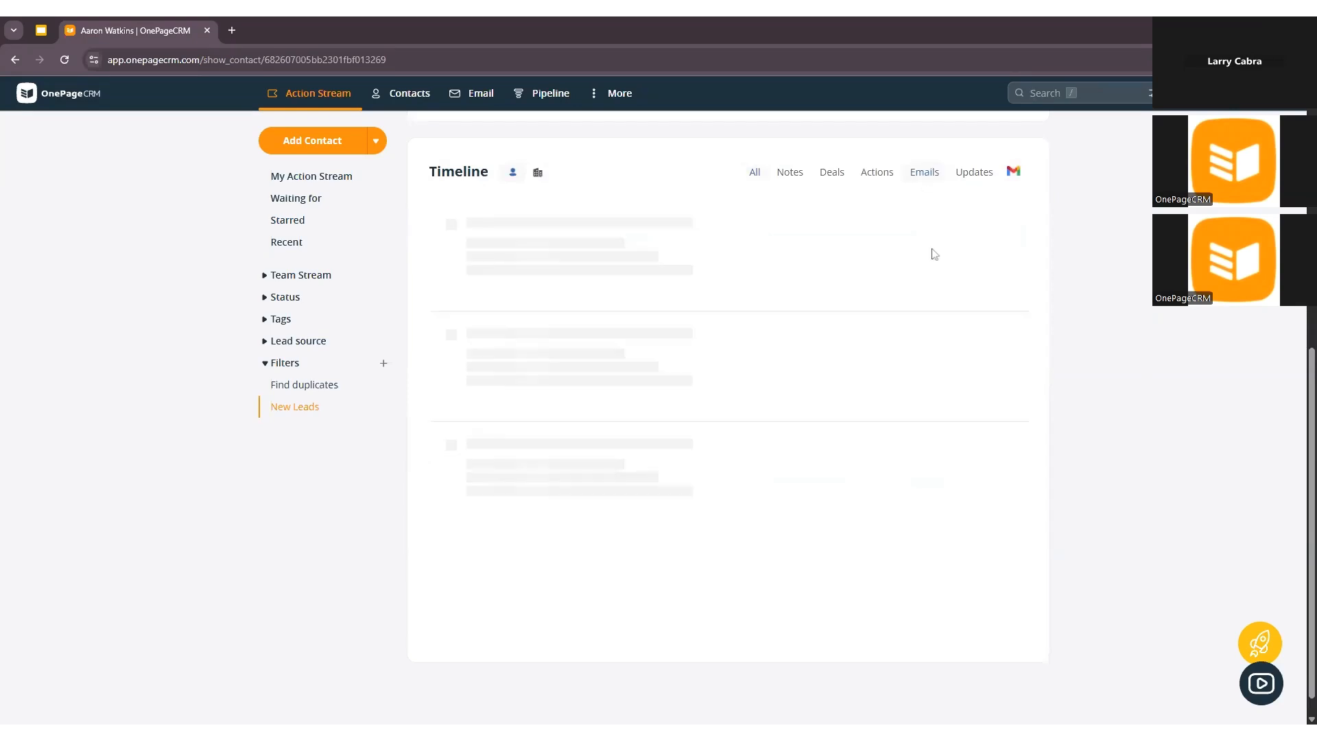
left_click(755, 174)
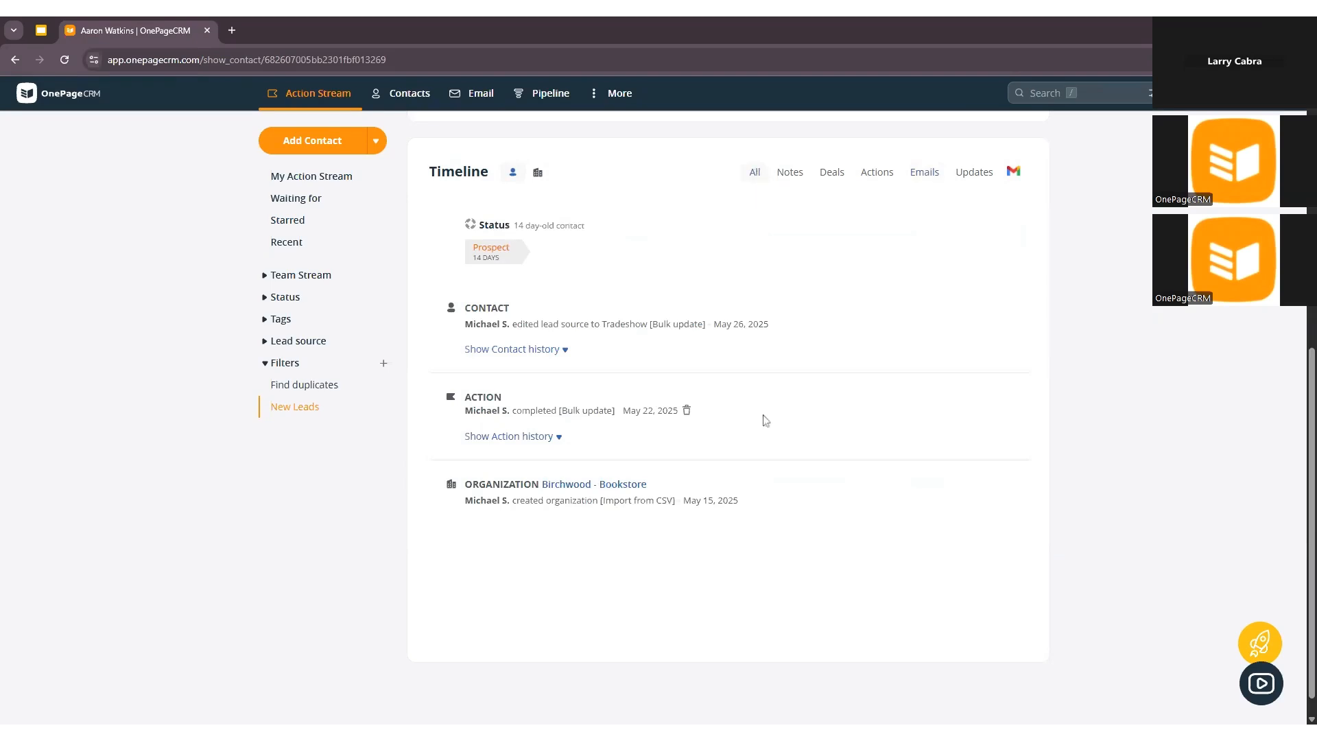
scroll(766, 420, "up", 7)
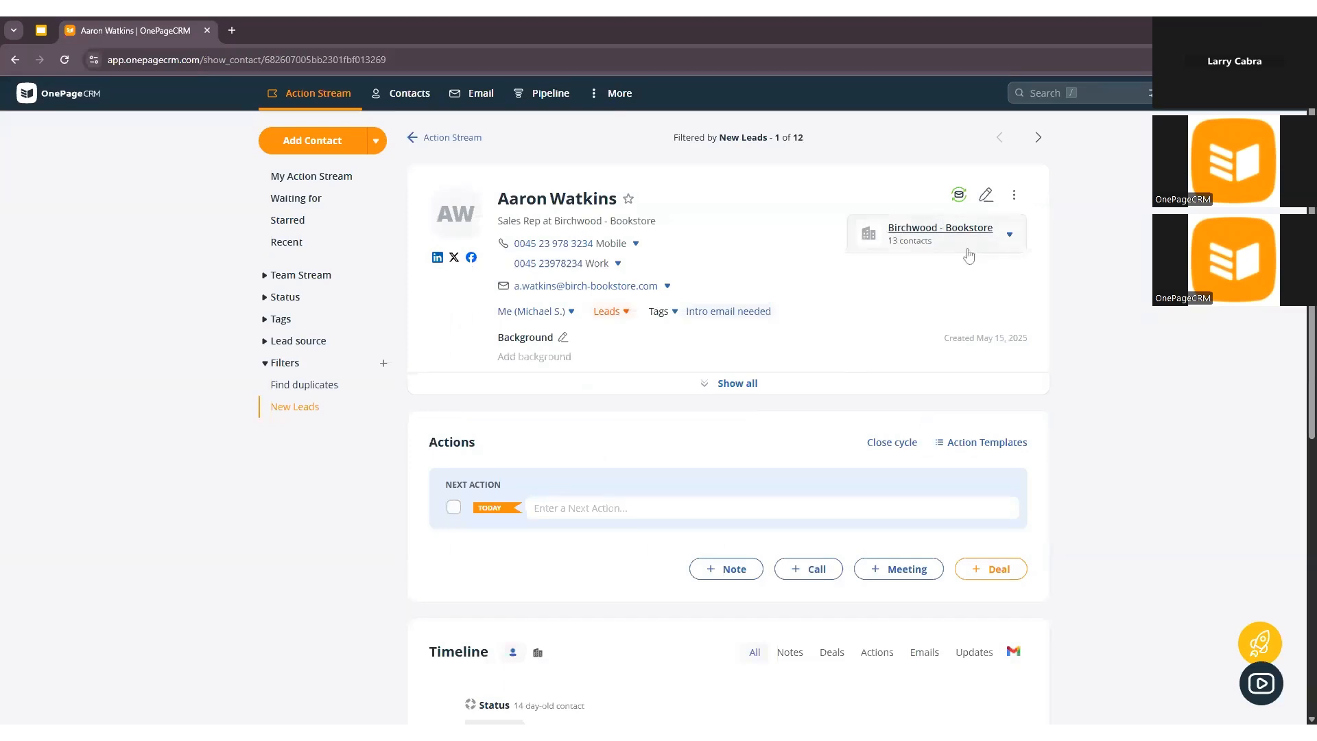
Go to the incoming emails and check the team member and tag filter options without applying any.
left_click(471, 103)
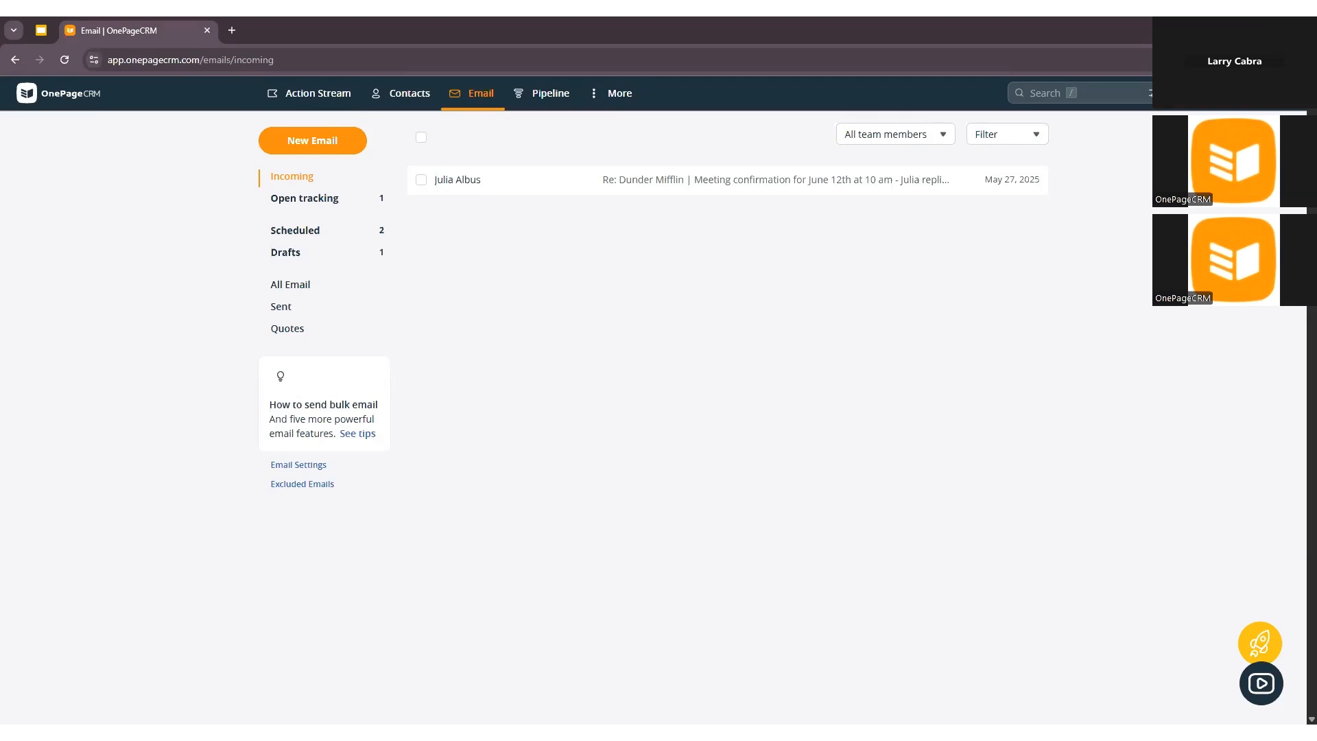
left_click(884, 137)
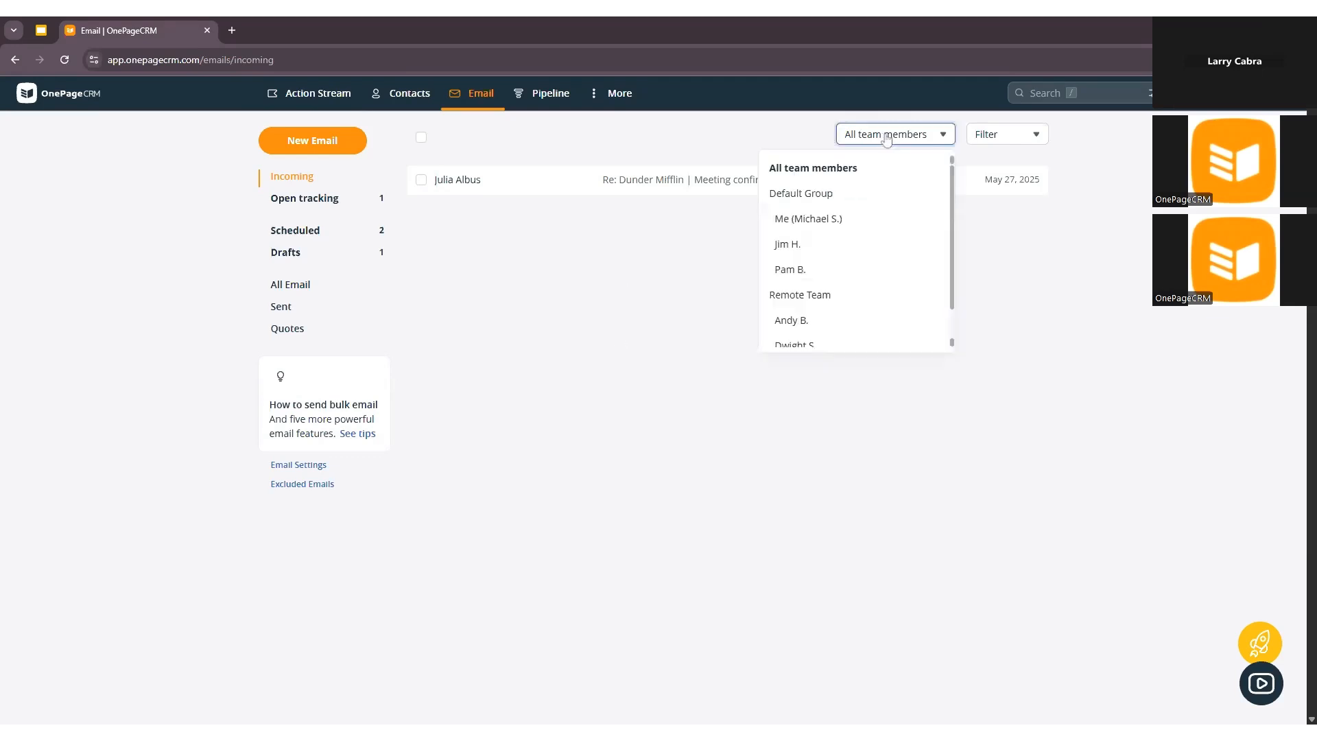
left_click(996, 135)
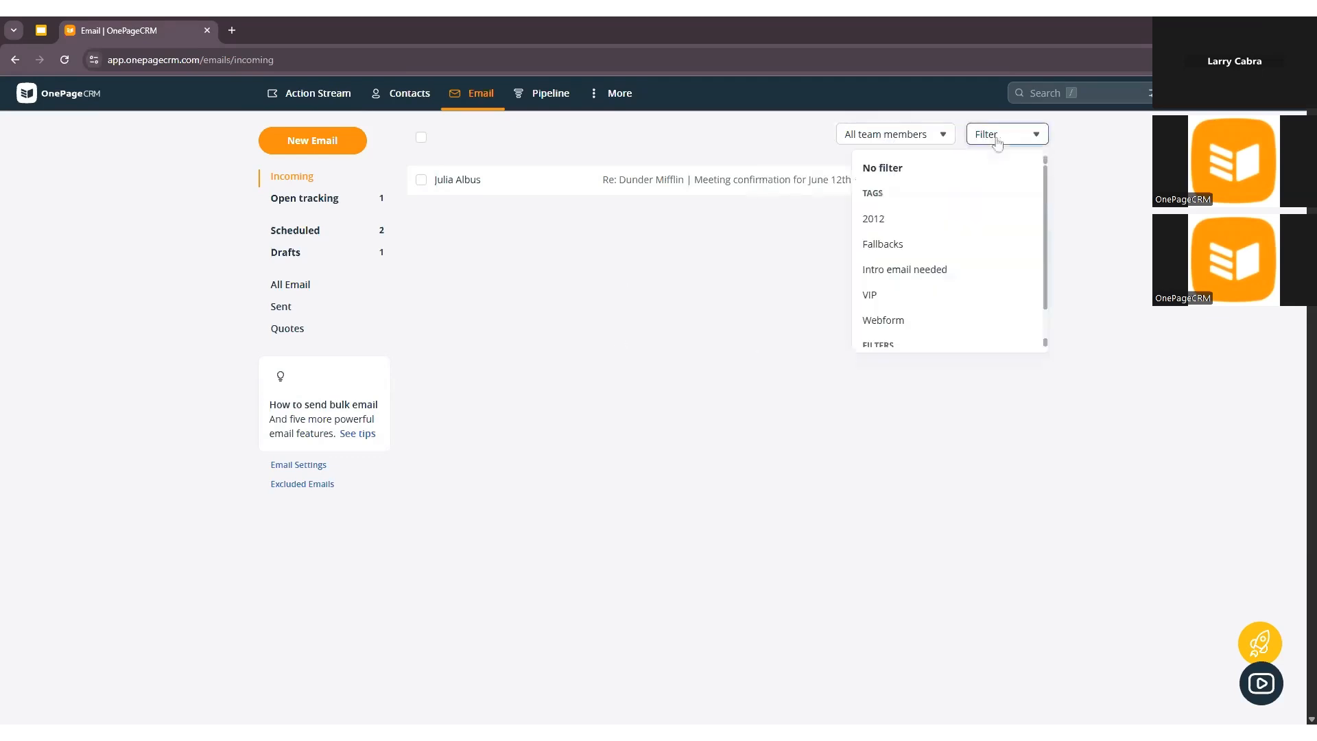
left_click(983, 456)
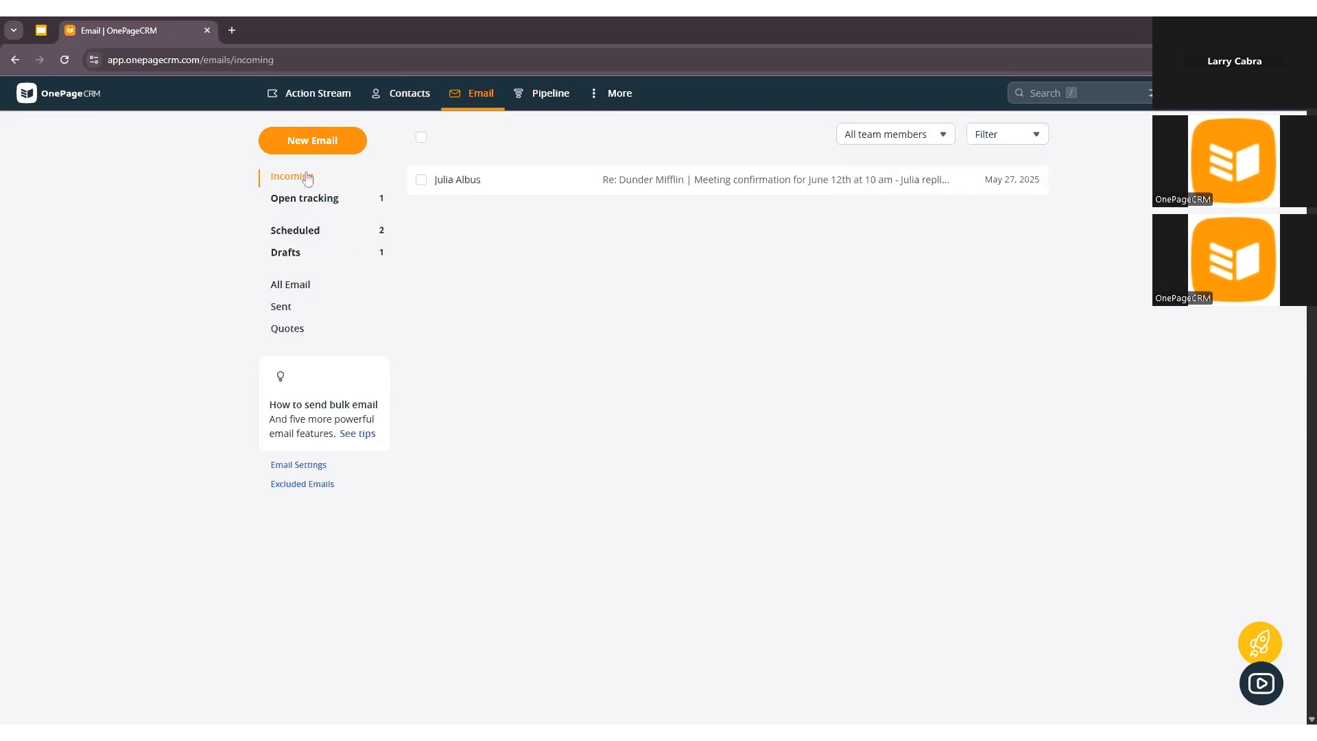
Review the open-tracked emails and check the open details of the most recently opened one.
left_click(306, 204)
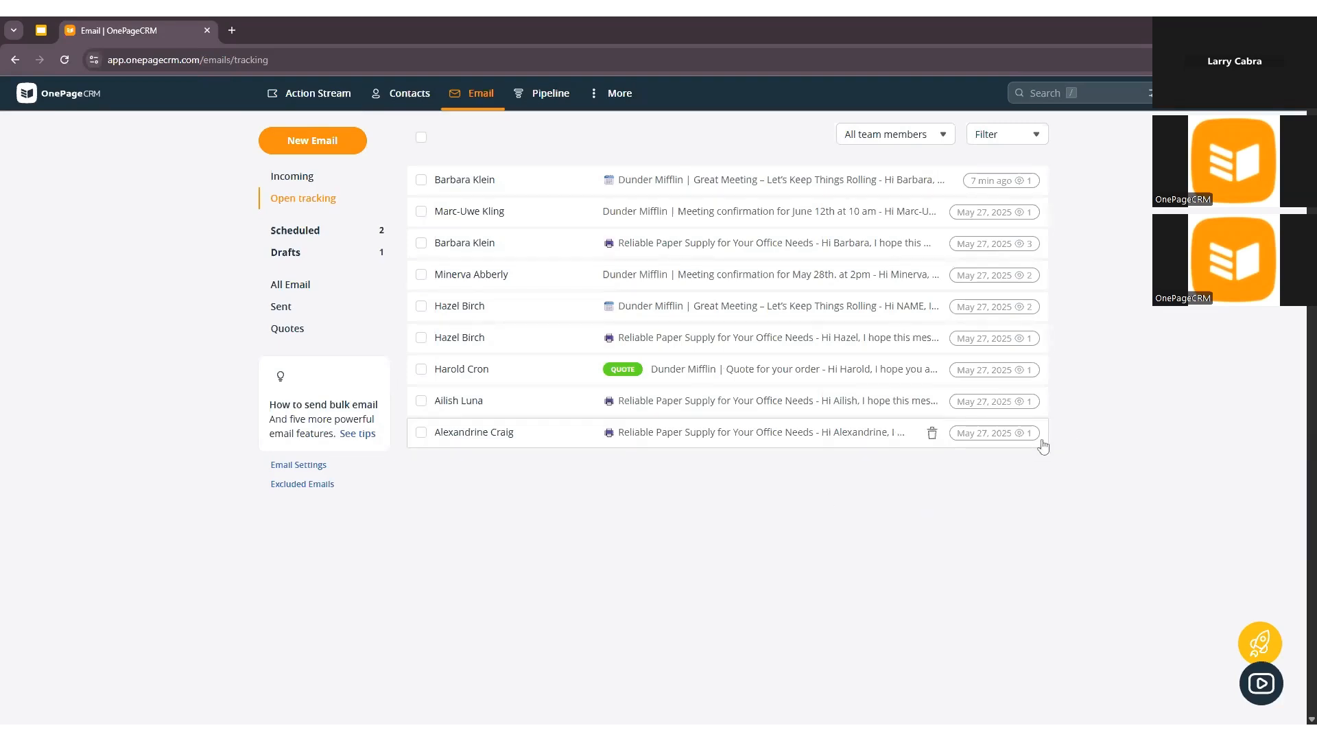
mouse_move(1029, 443)
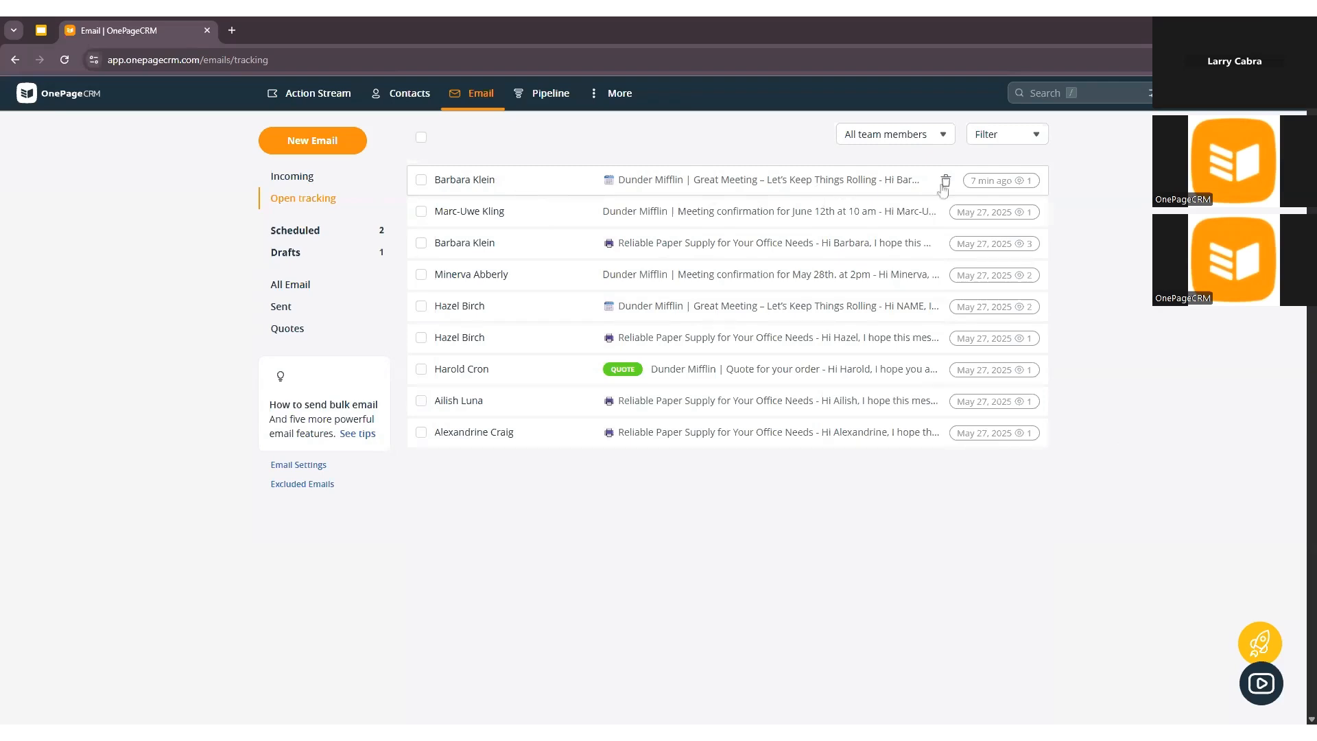
mouse_move(995, 186)
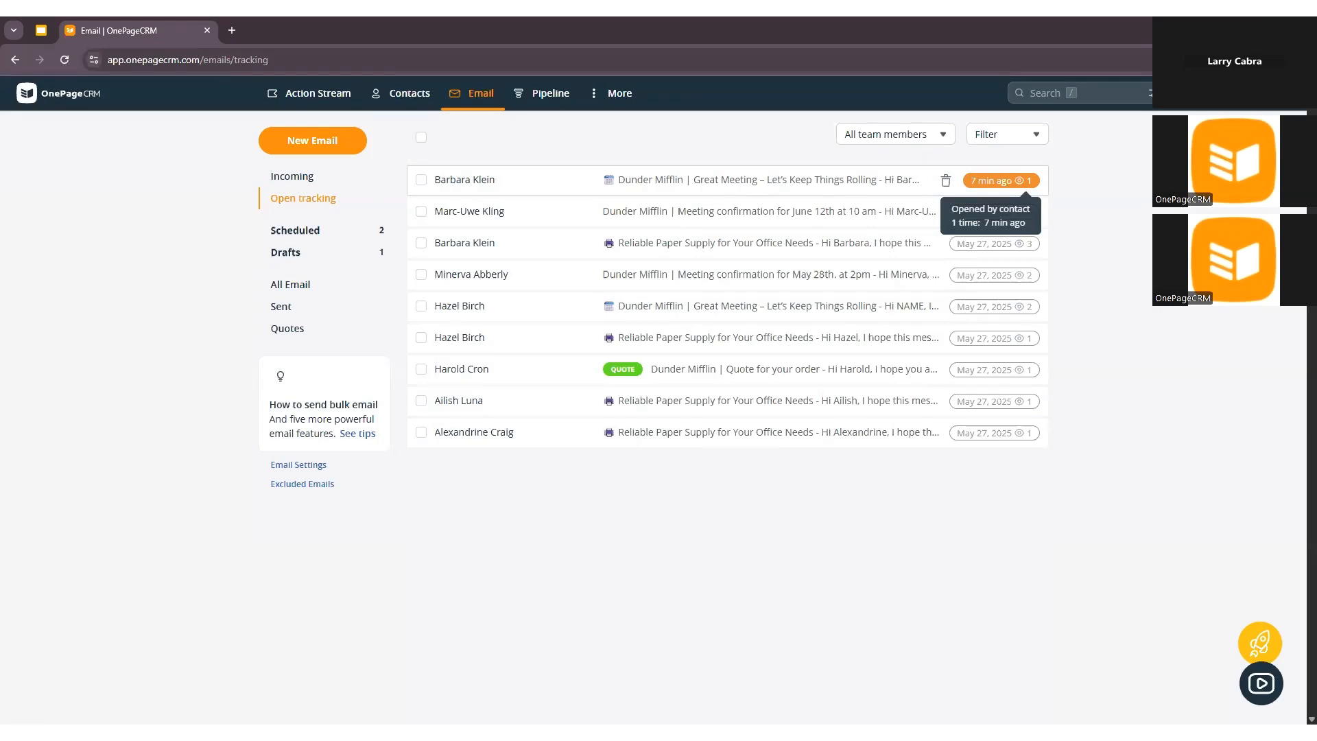
Look through the scheduled emails, drafts, all emails and sent emails in turn.
left_click(318, 236)
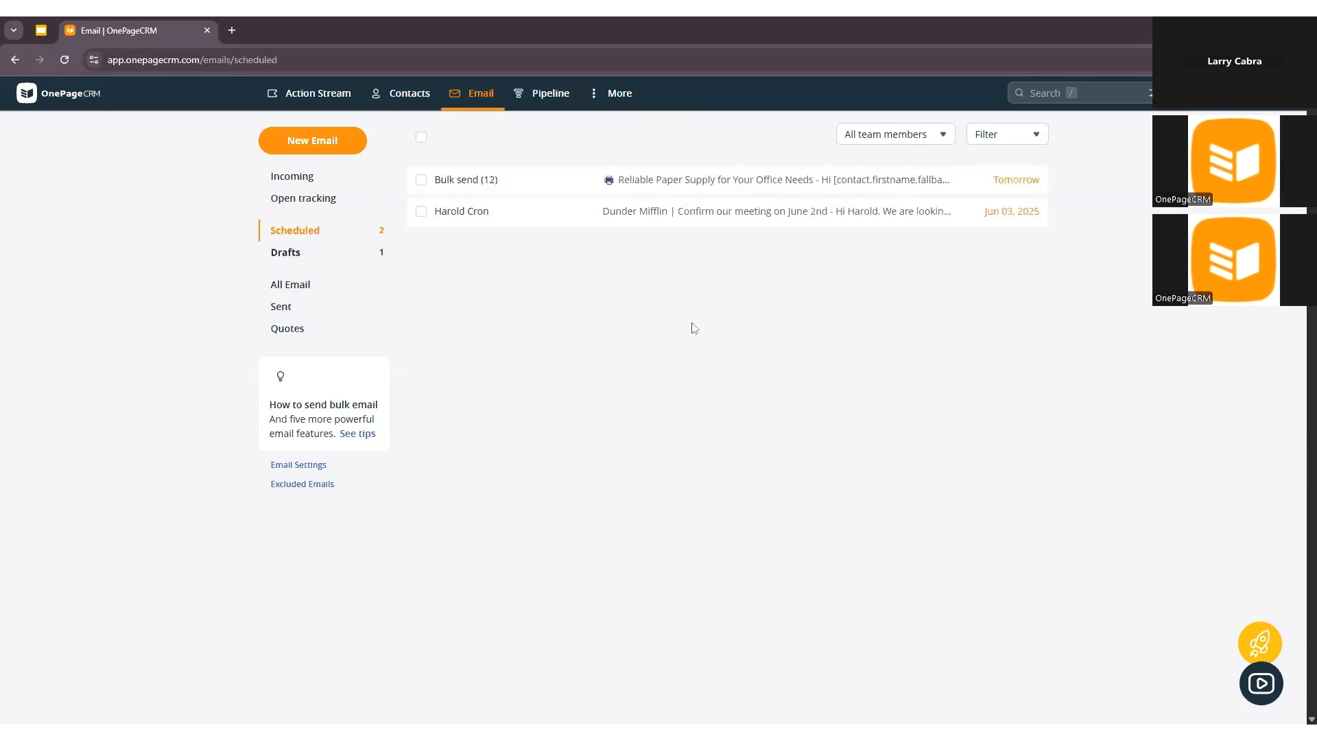
left_click(306, 257)
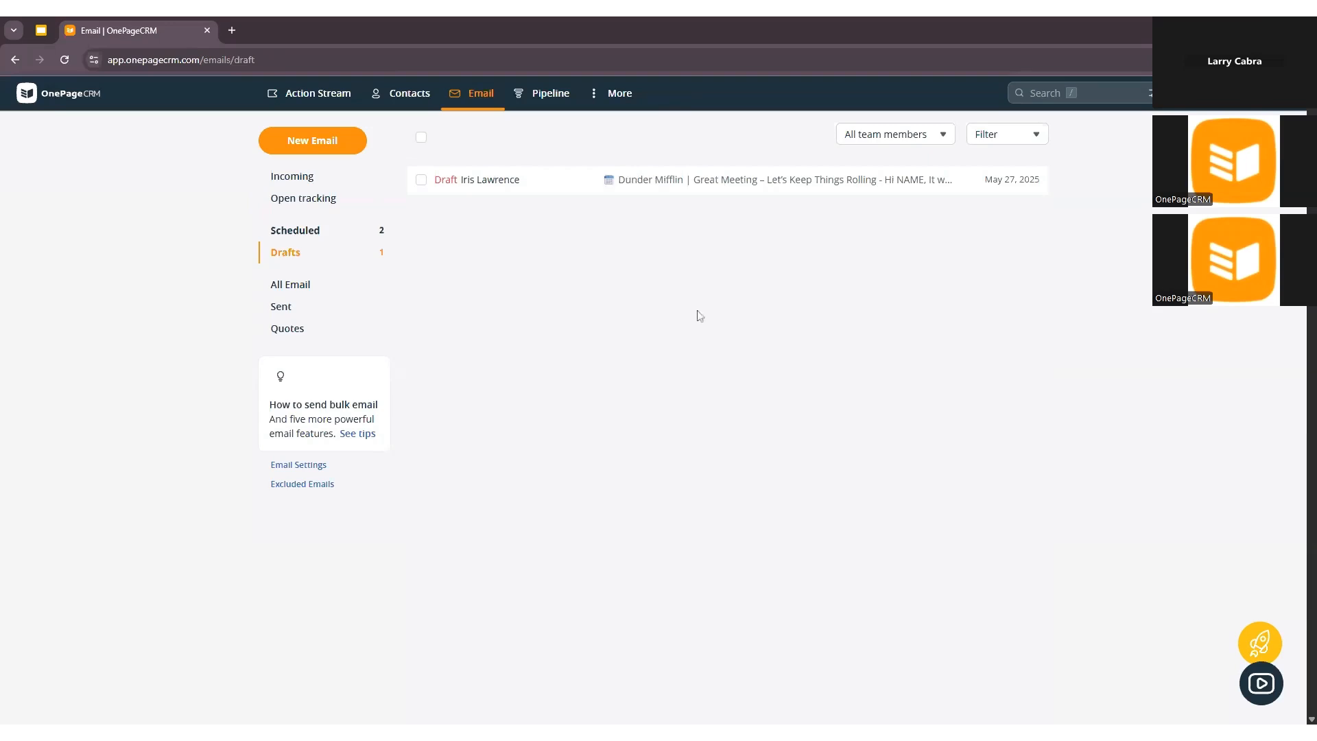
left_click(290, 284)
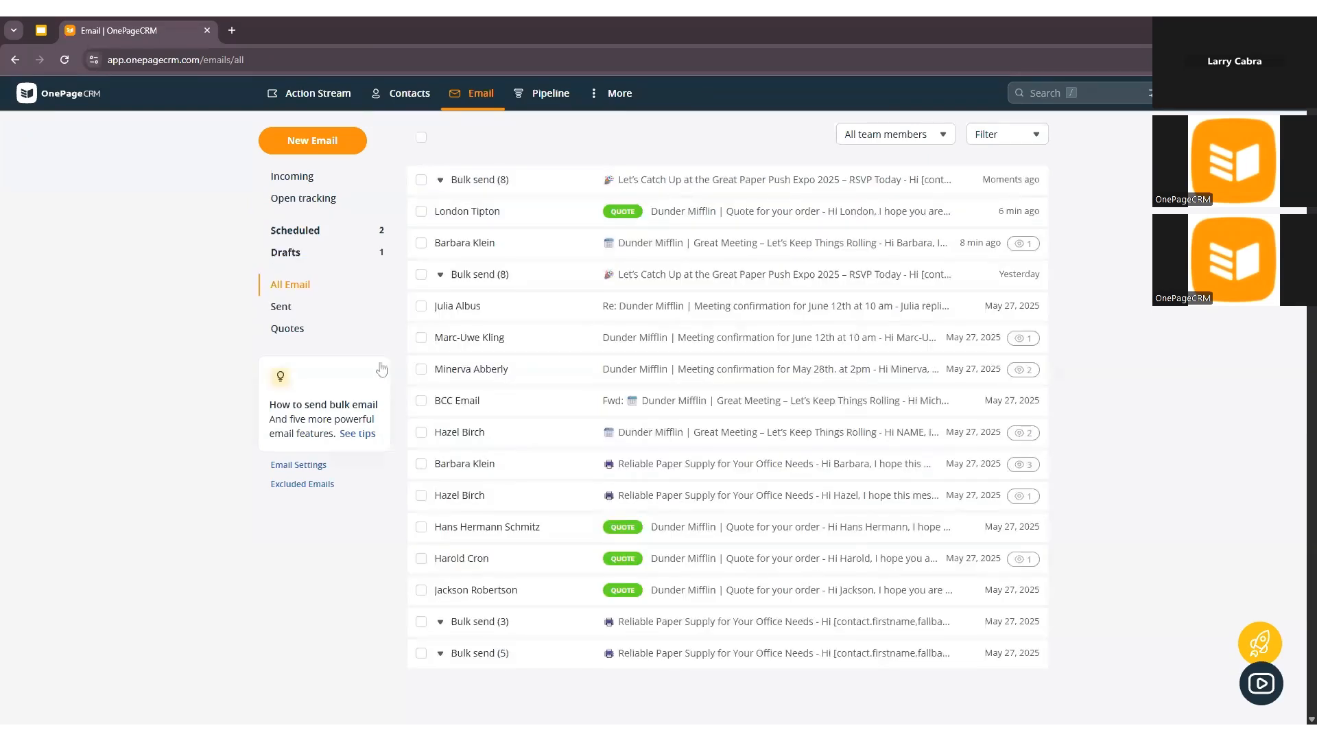
left_click(281, 307)
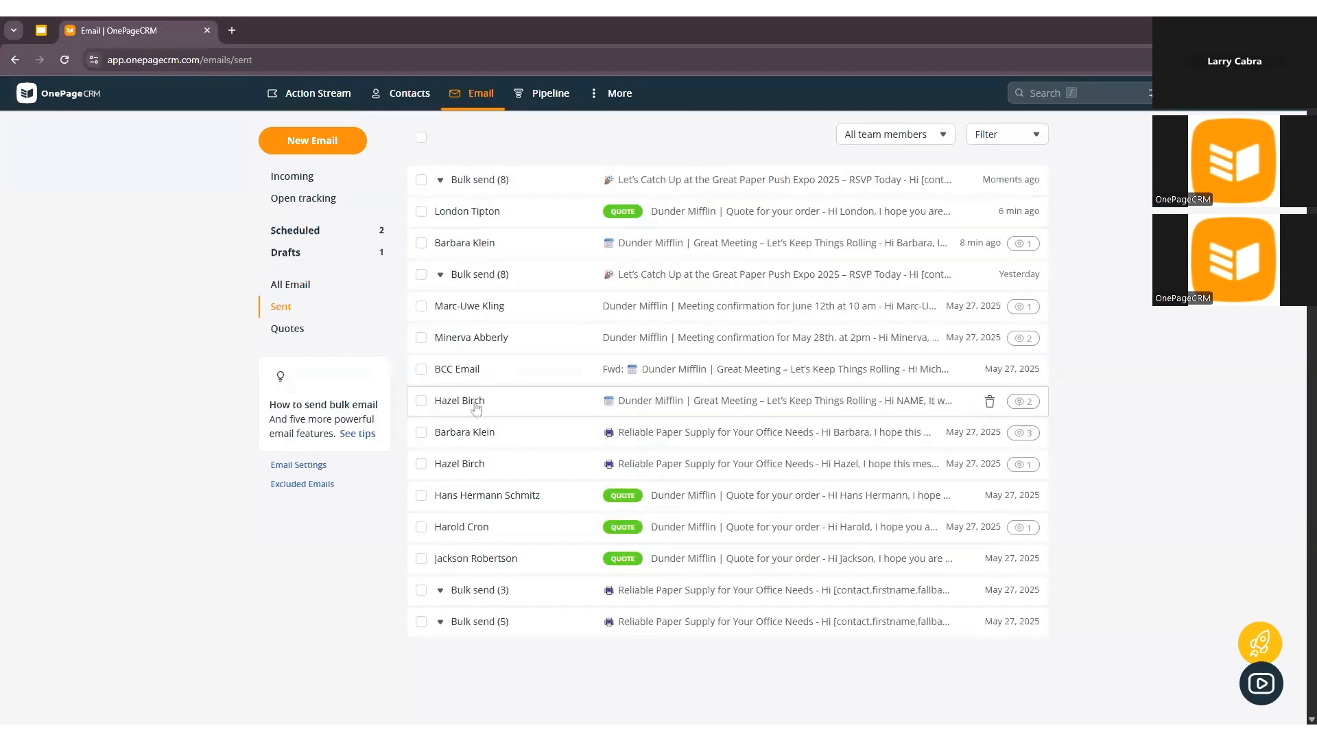
Open the first email in the Quotes list and read through its full quote breakdown.
left_click(288, 329)
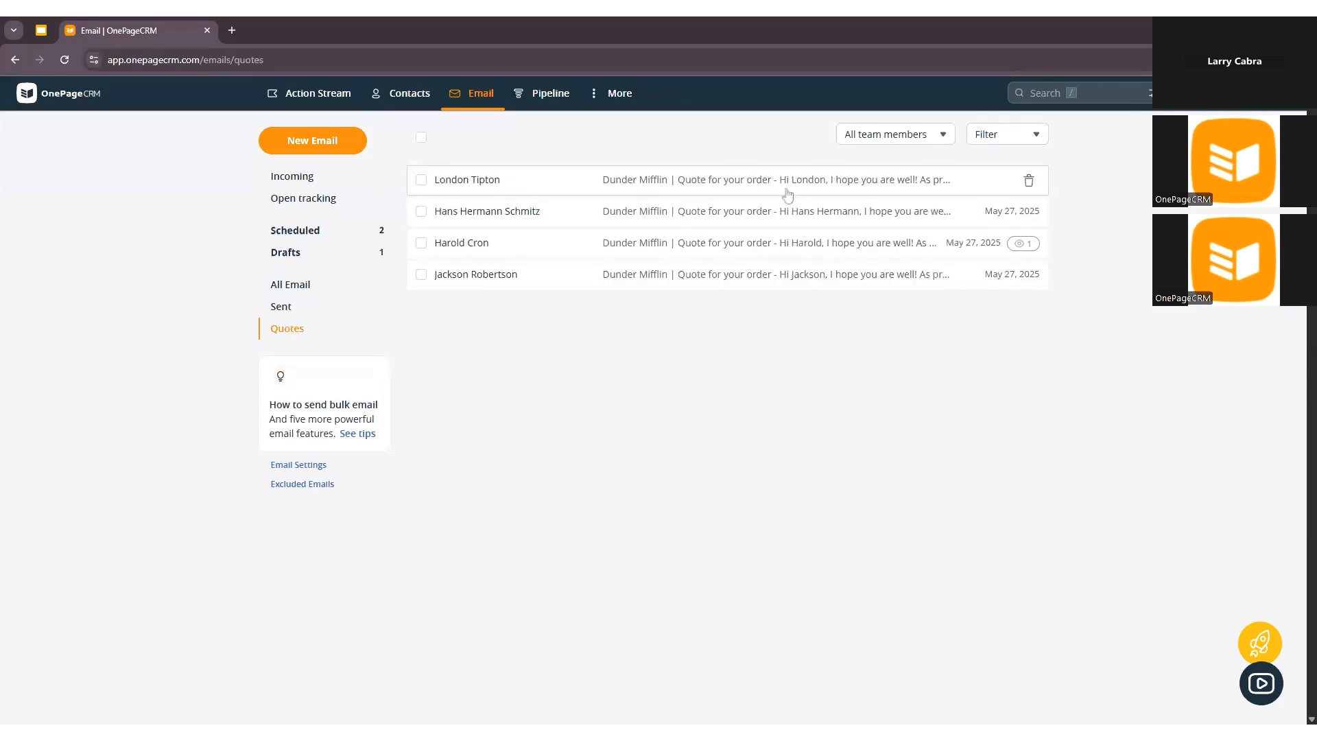
left_click(748, 193)
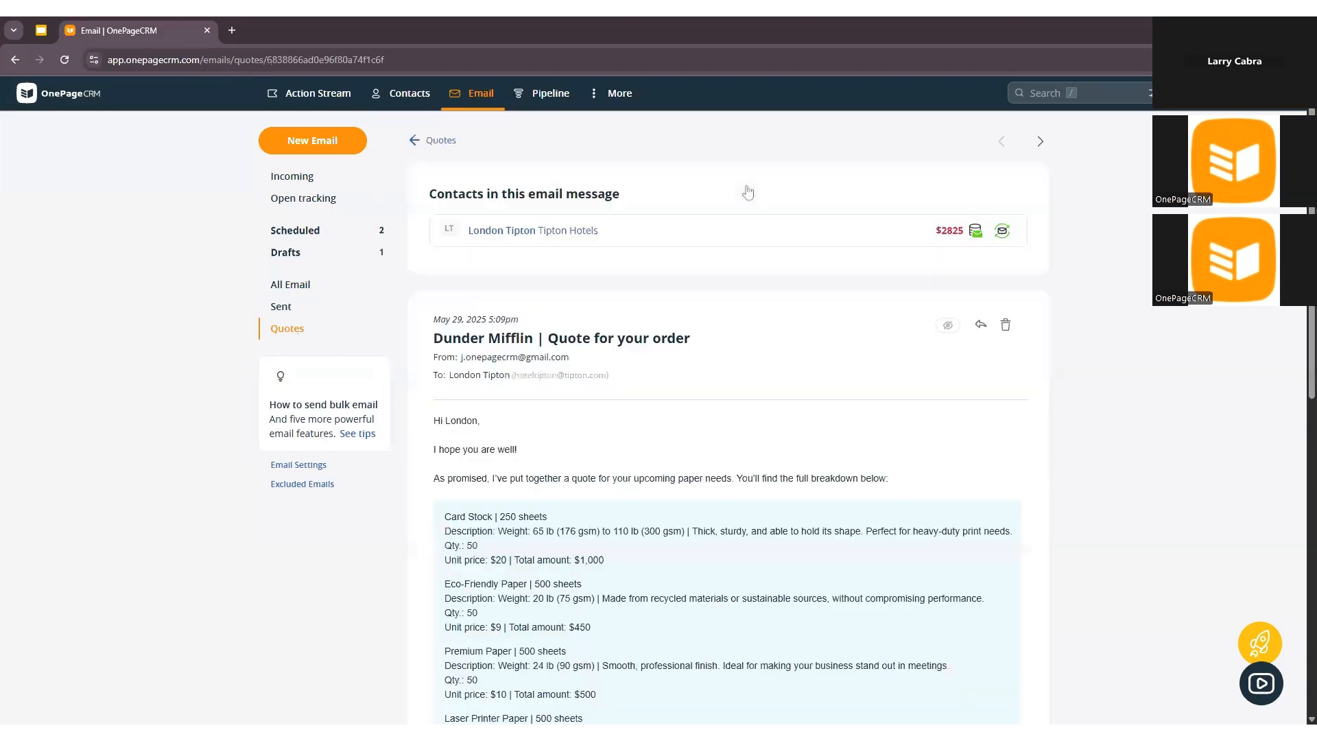
scroll(687, 450, "down", 5)
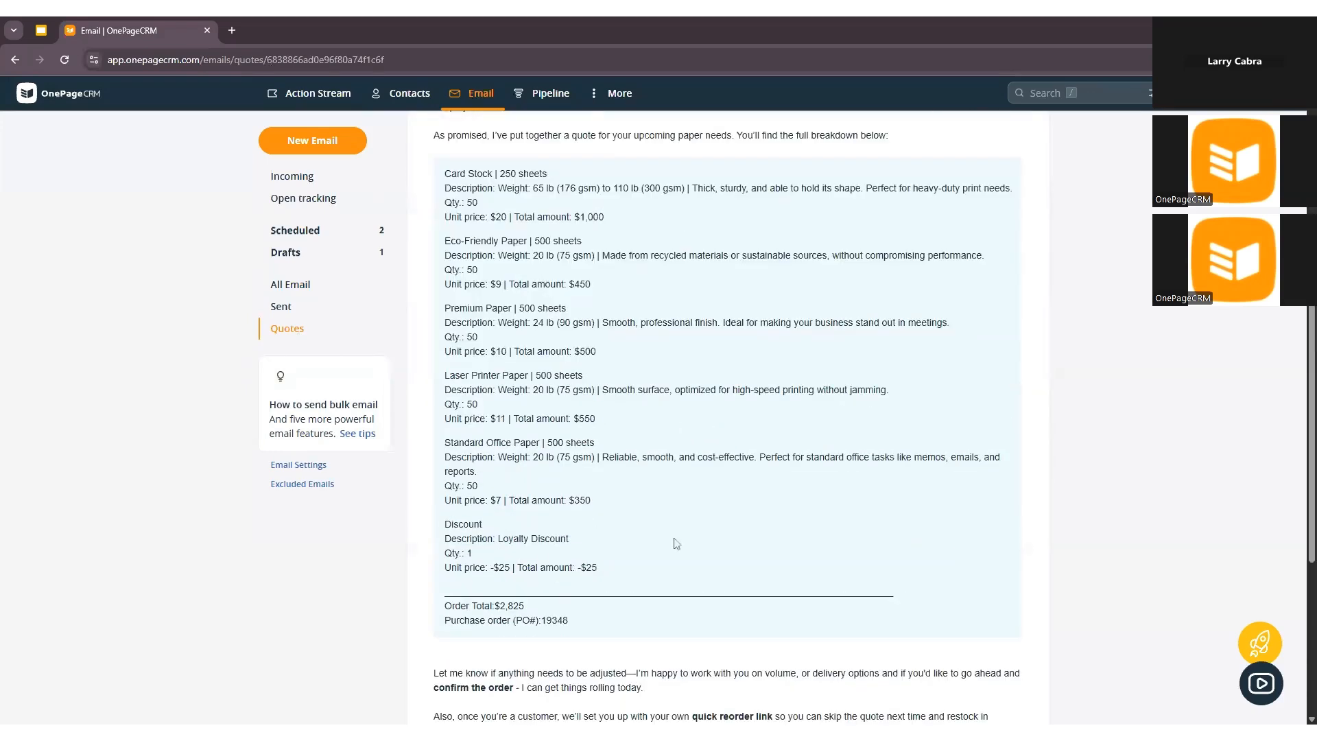
scroll(782, 374, "down", 4)
scroll(781, 411, "up", 9)
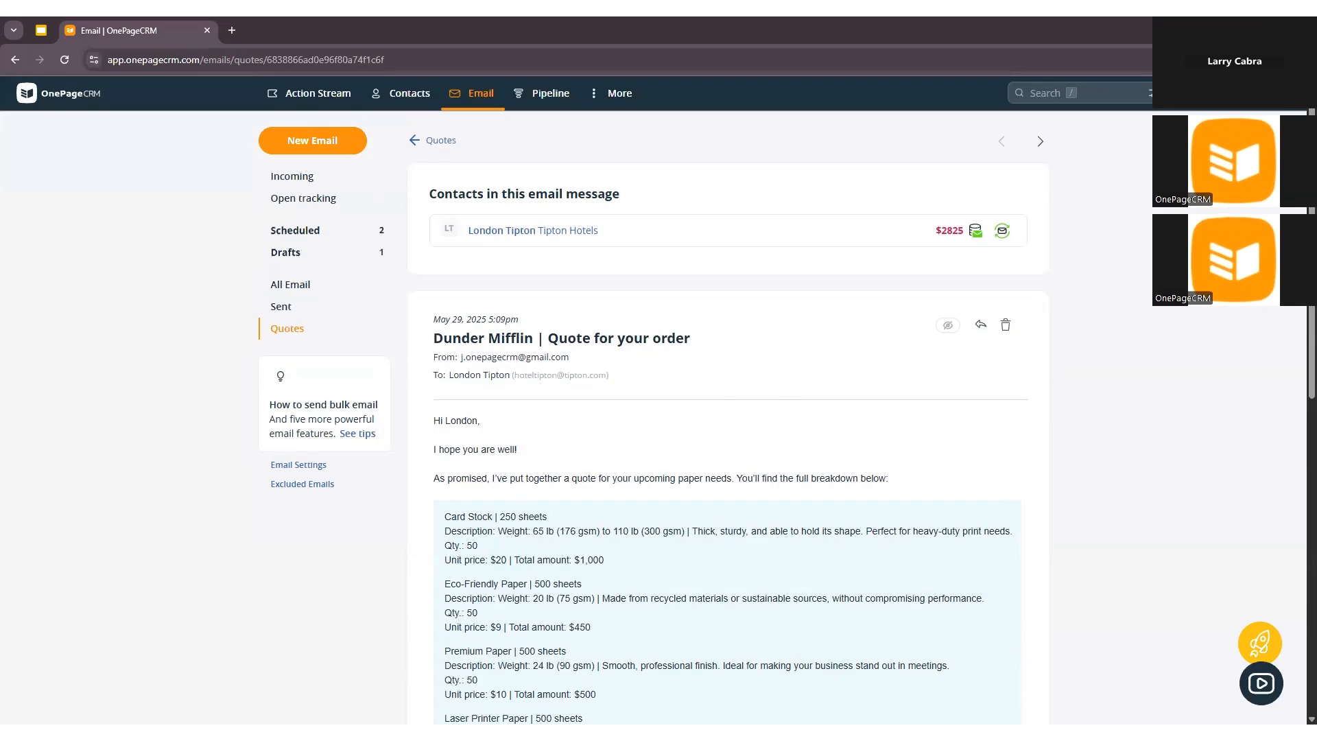
Open the Email app from Apps & Integrations and start a new email template.
left_click(1278, 93)
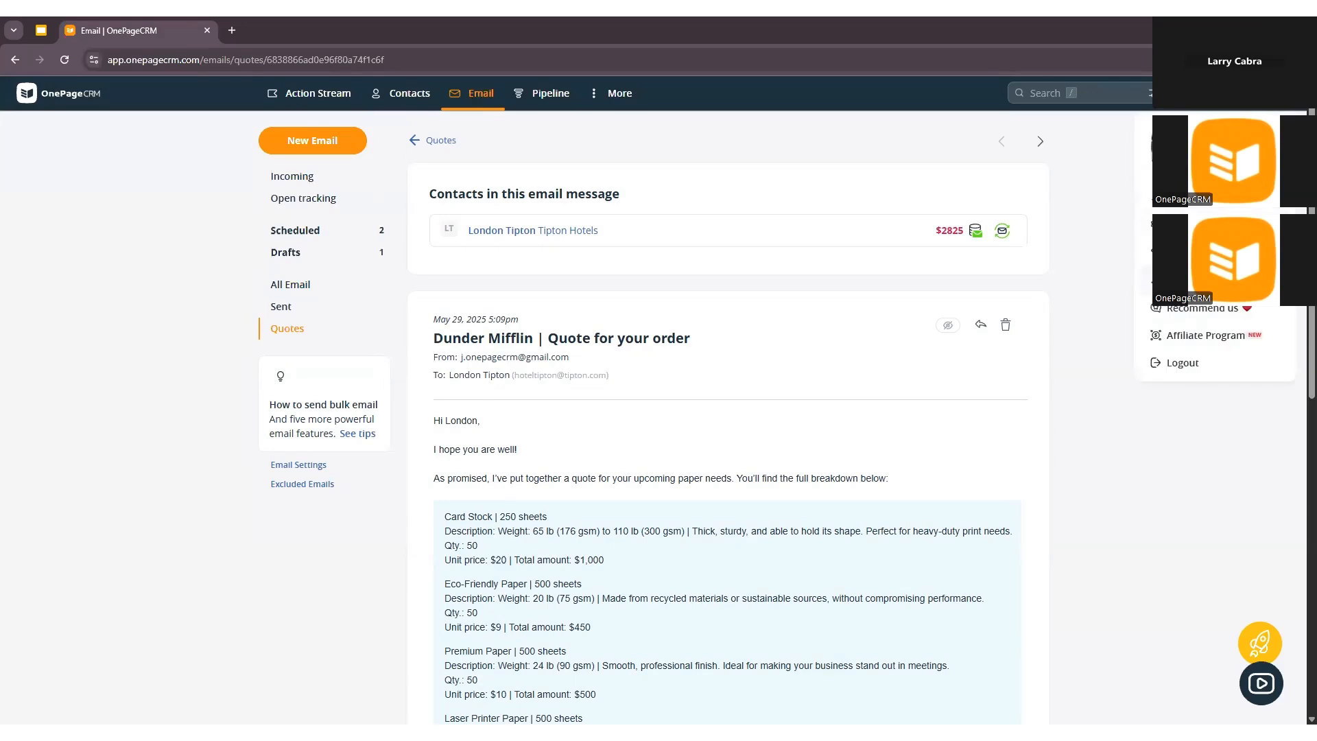
left_click(1185, 280)
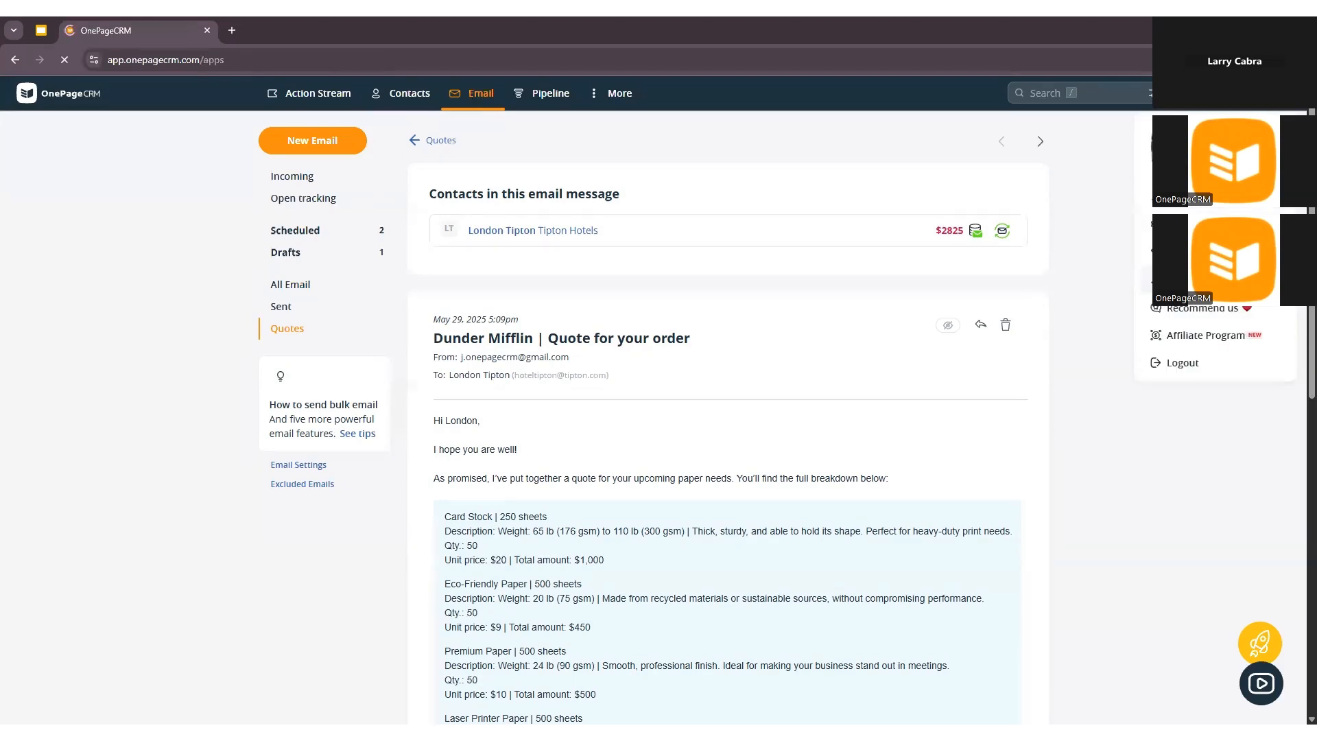
scroll(489, 352, "down", 6)
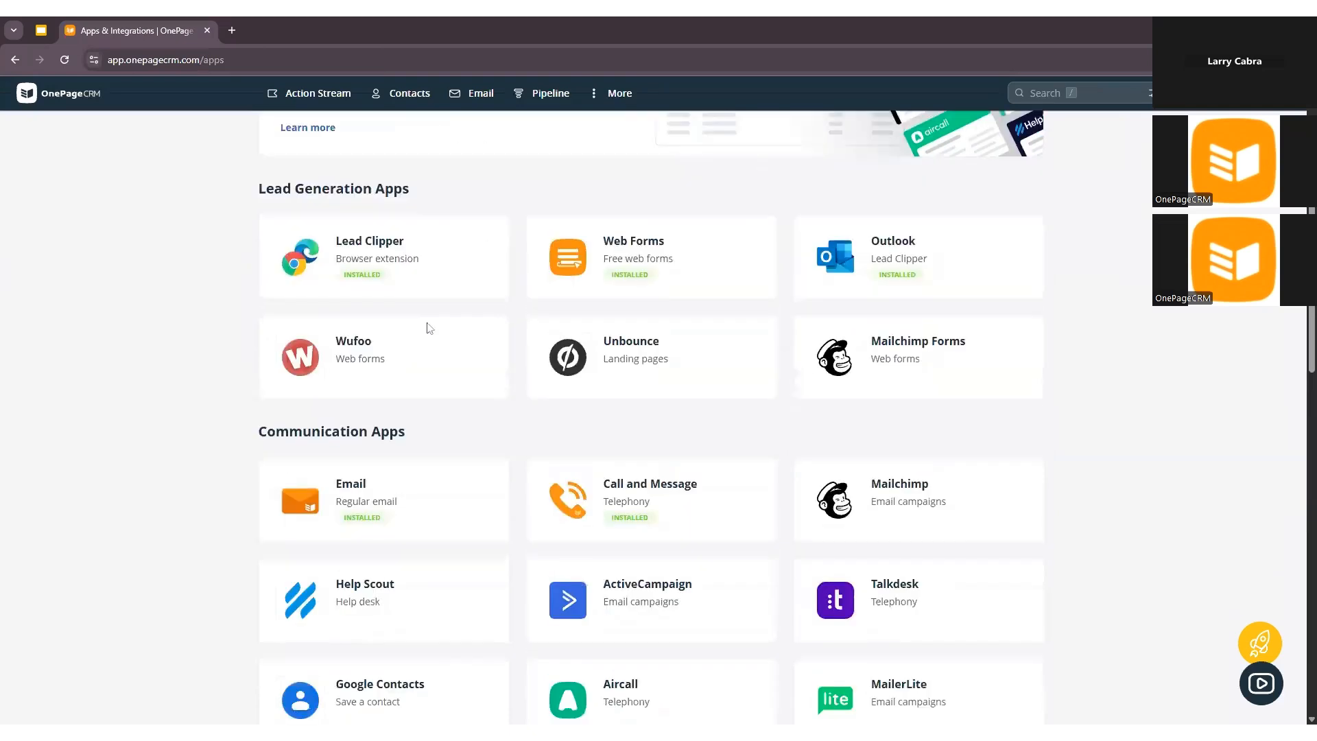
left_click(402, 387)
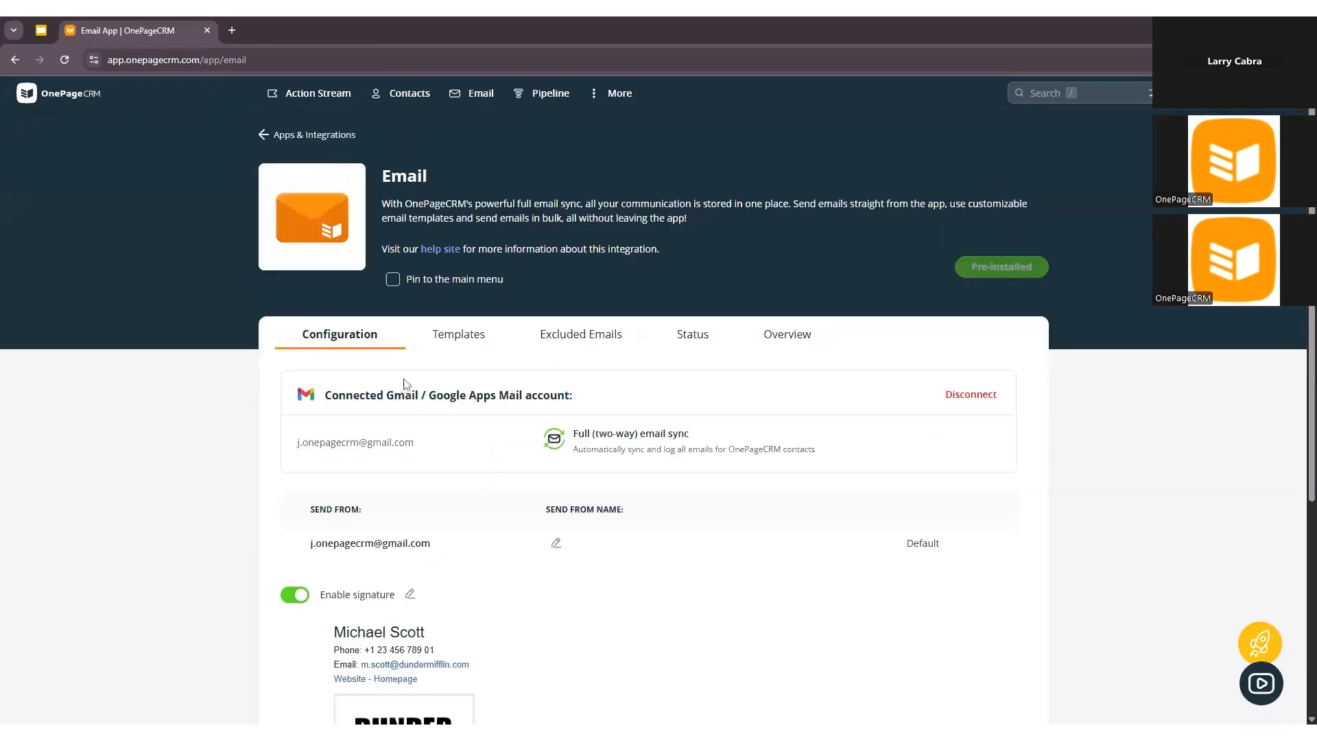
left_click(471, 340)
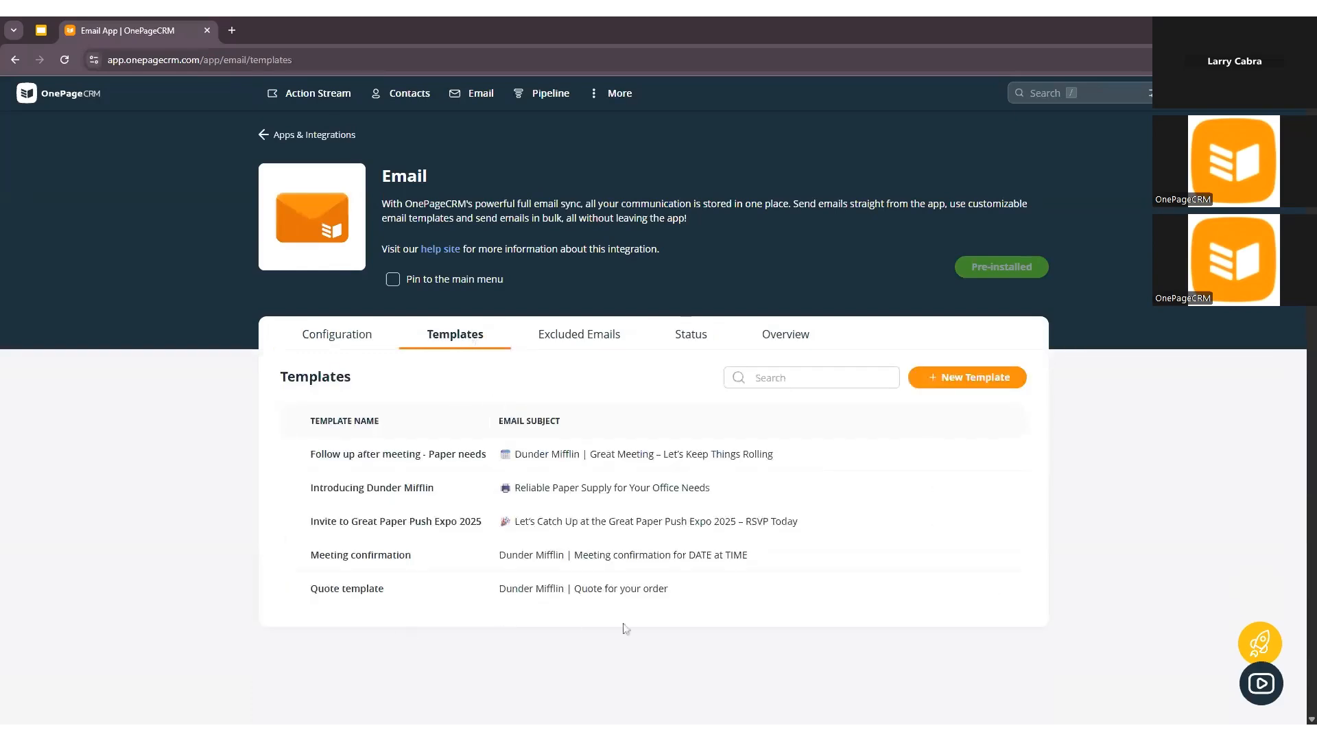
left_click(959, 382)
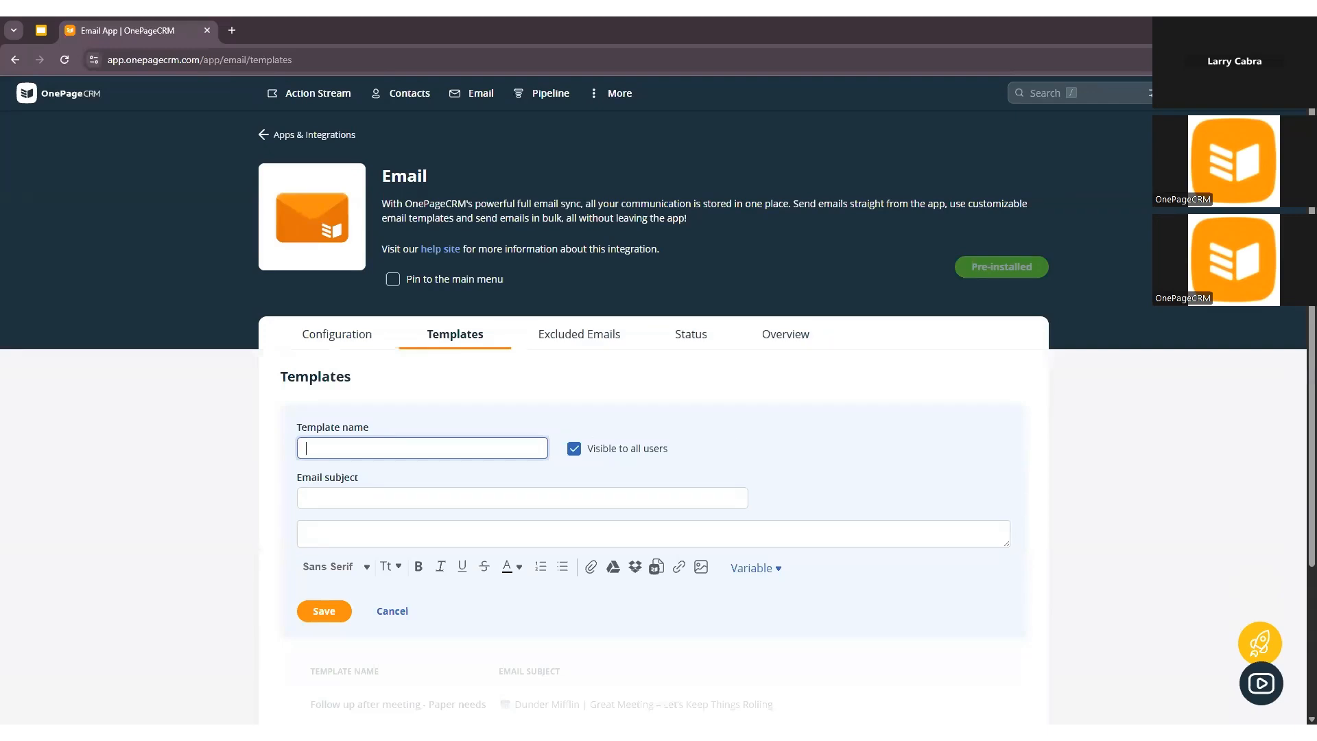
Paste the copied Dunder Mifflin Notebooks announcement into the new template's body.
left_click(651, 532)
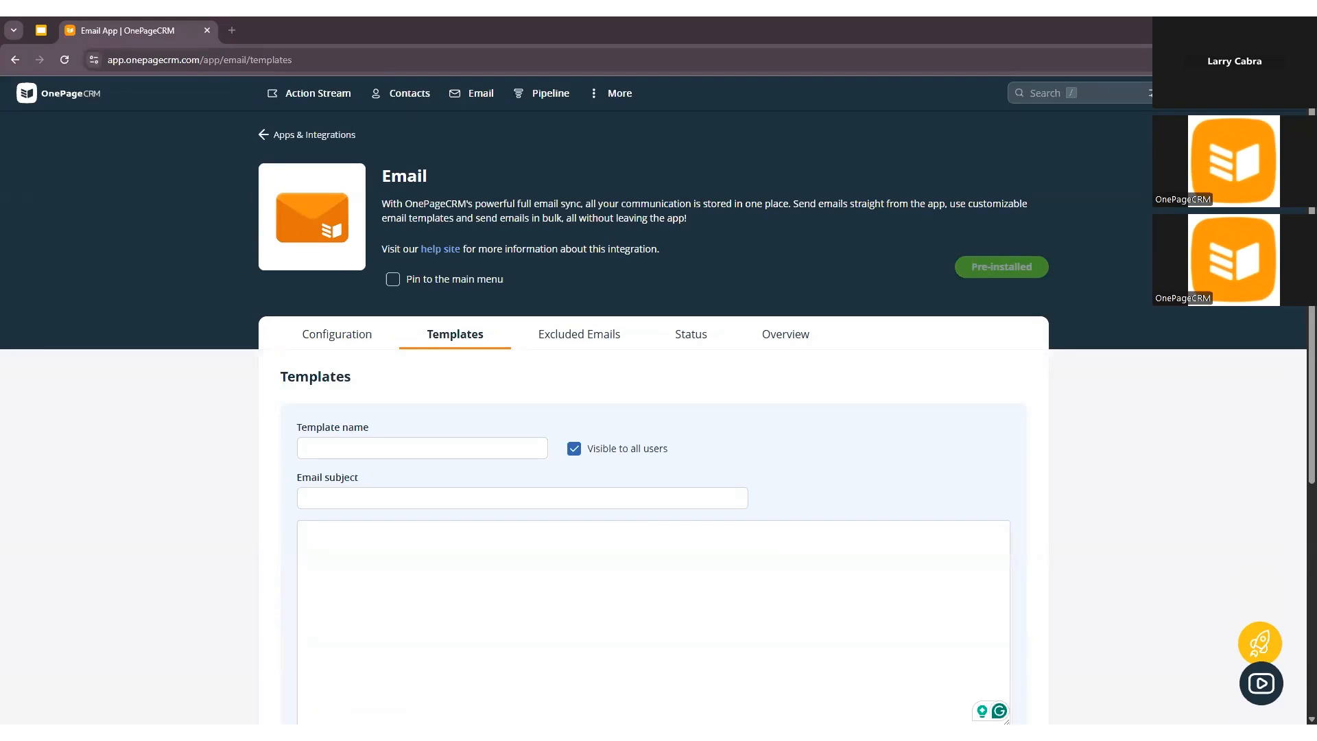
left_click(521, 583)
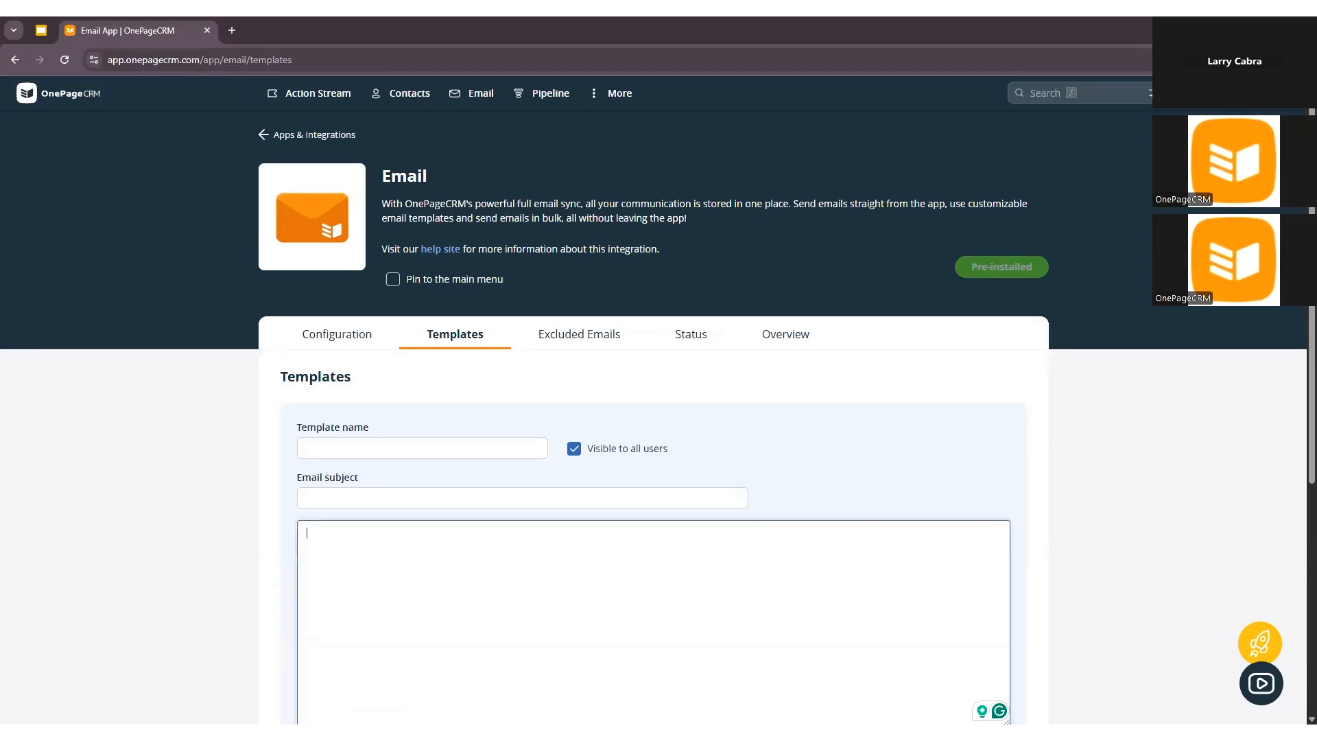
scroll(480, 450, "down", 3)
key("ctrl+v")
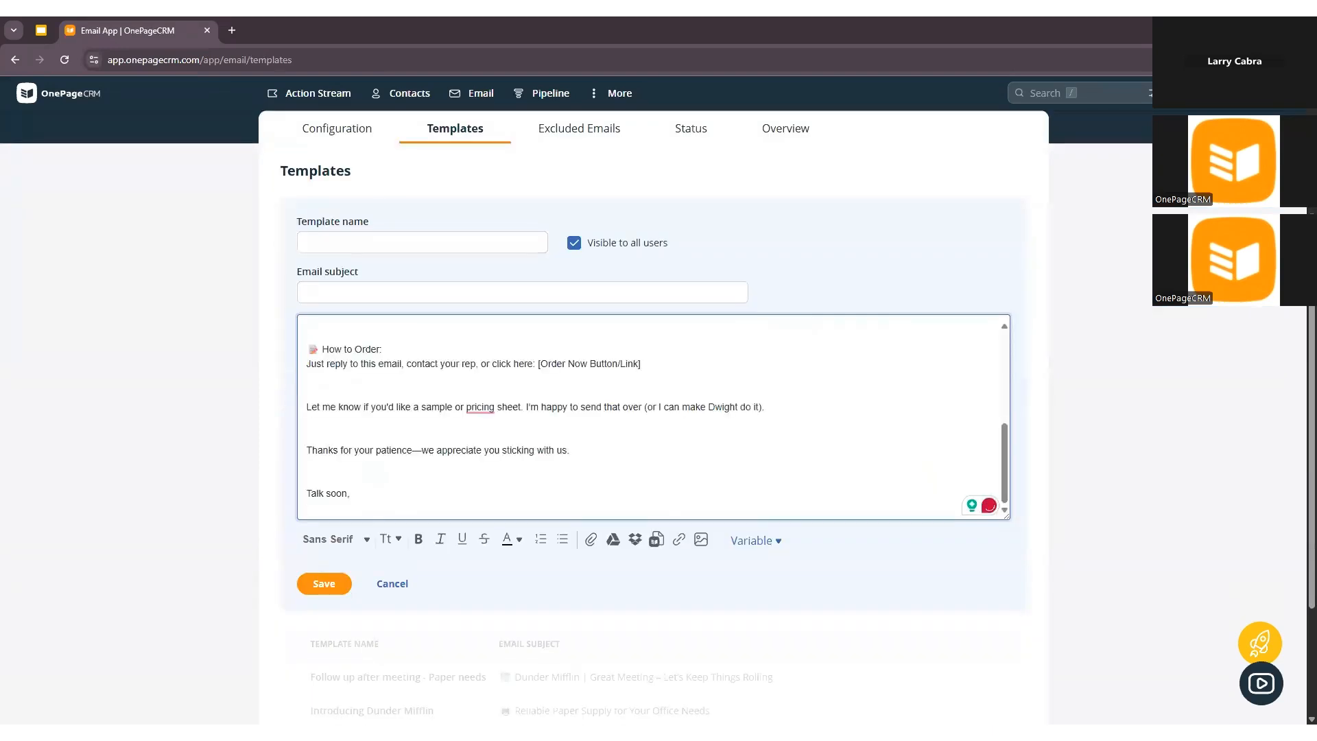
Remove the extra blank lines in the template body so that a single empty line separates the paragraphs.
key("BackSpace")
left_click(307, 450)
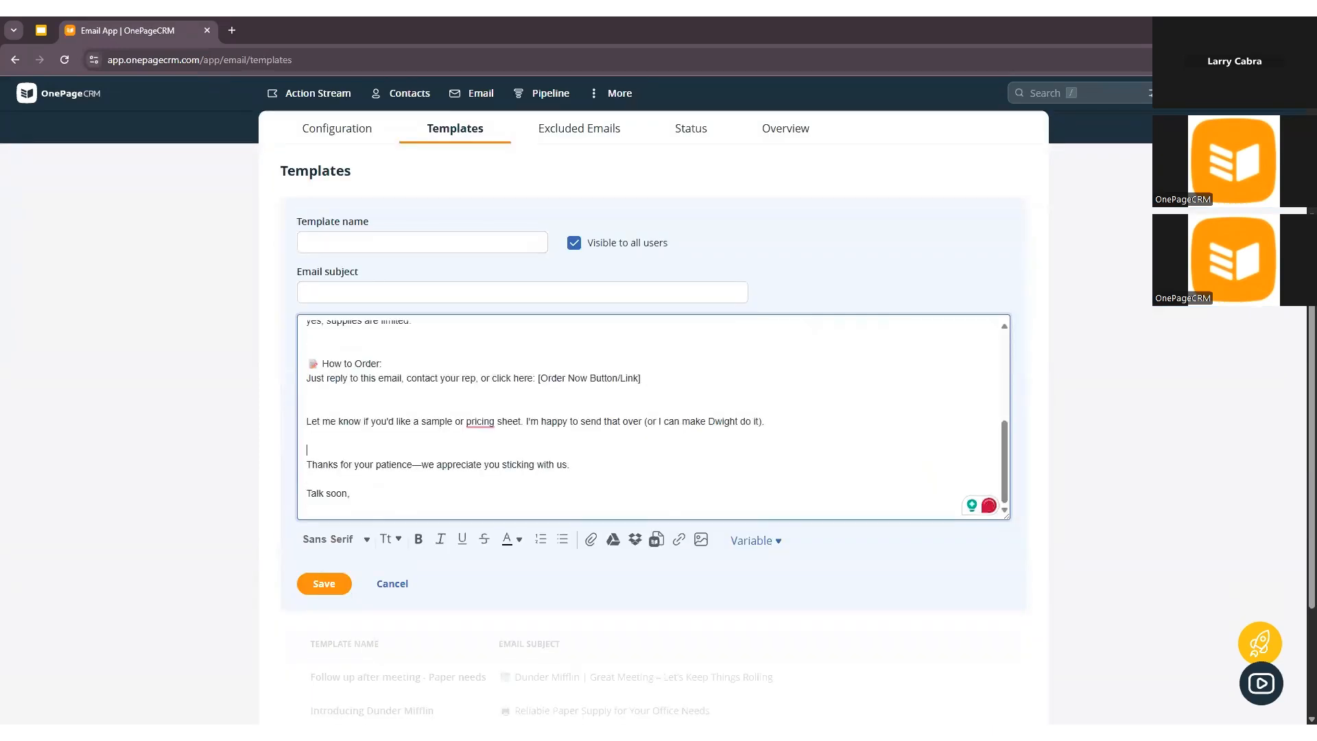
key("BackSpace")
key("BackSpace")
scroll(652, 417, "up", 3)
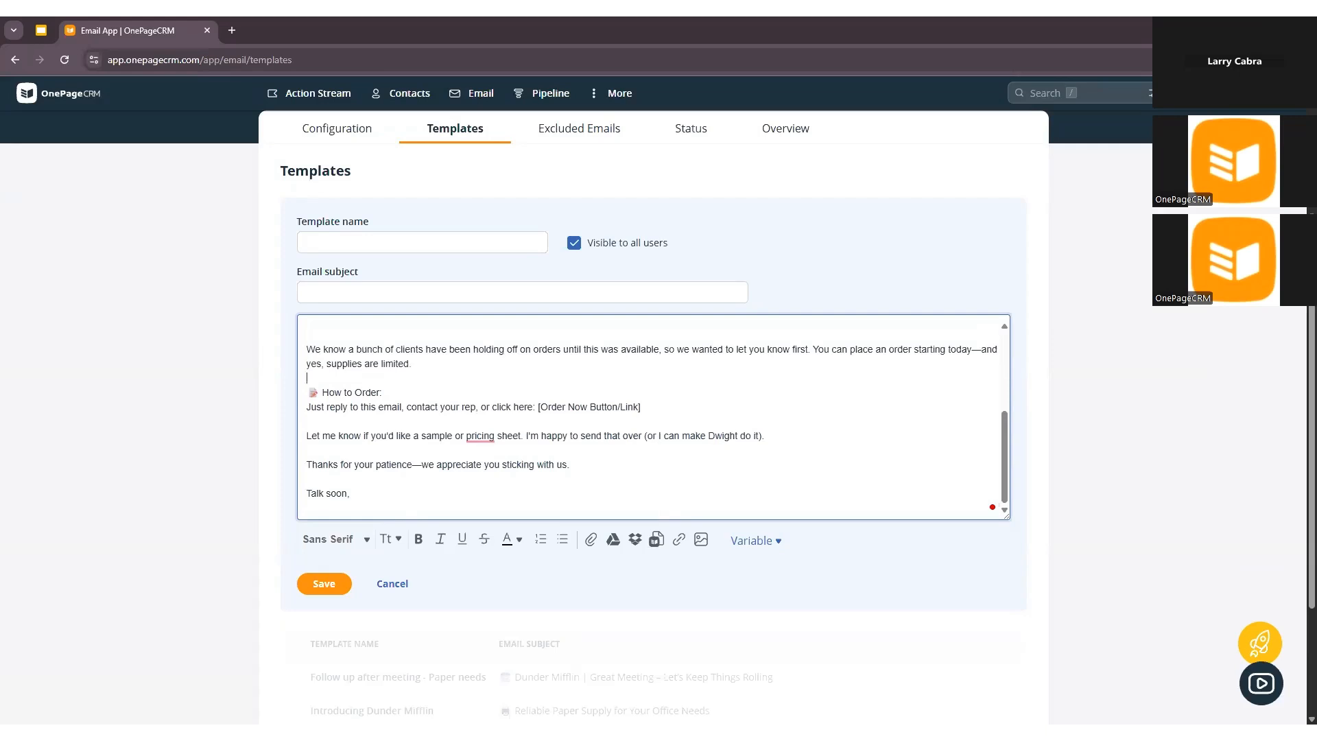
key("BackSpace")
left_click(307, 414)
key("BackSpace")
left_click(307, 371)
key("BackSpace")
scroll(652, 417, "up", 1)
left_click(308, 356)
key("BackSpace")
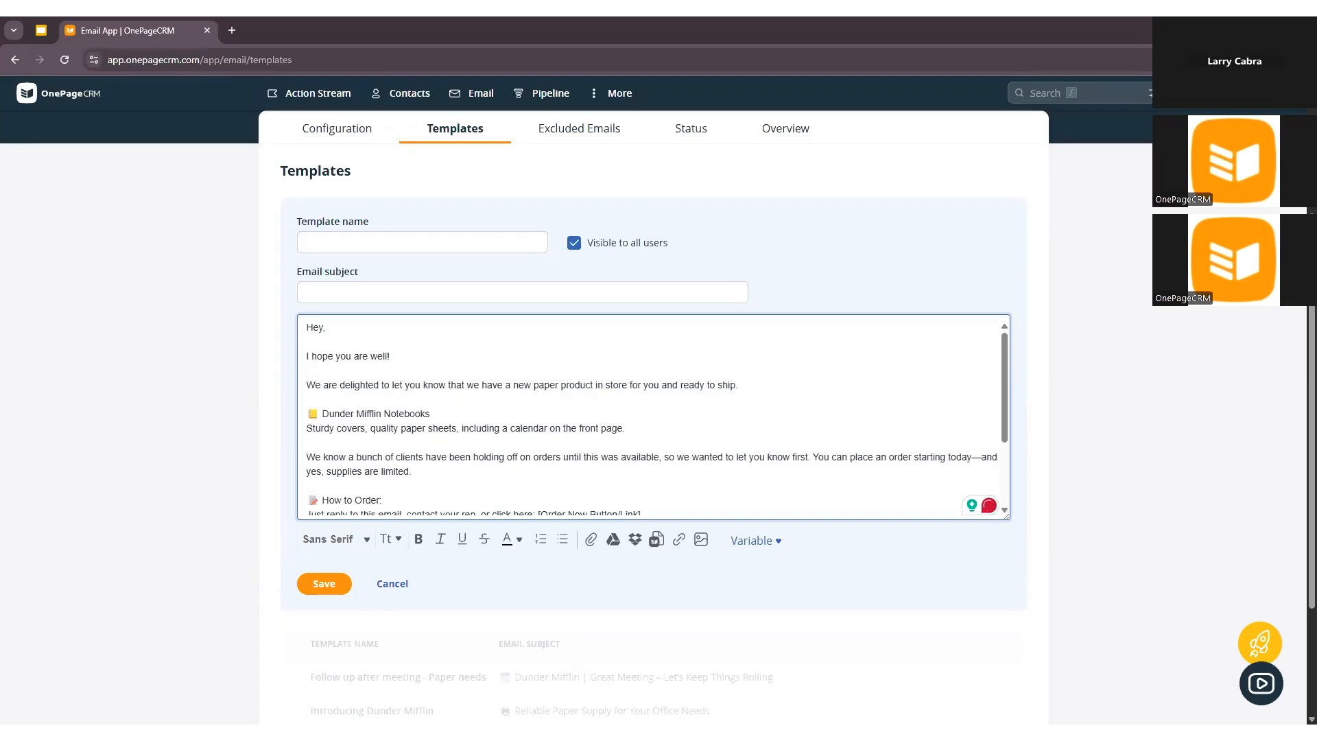
Set the template's email subject to "The Wait Is Over – Now Available to Order!".
key("alt+Tab")
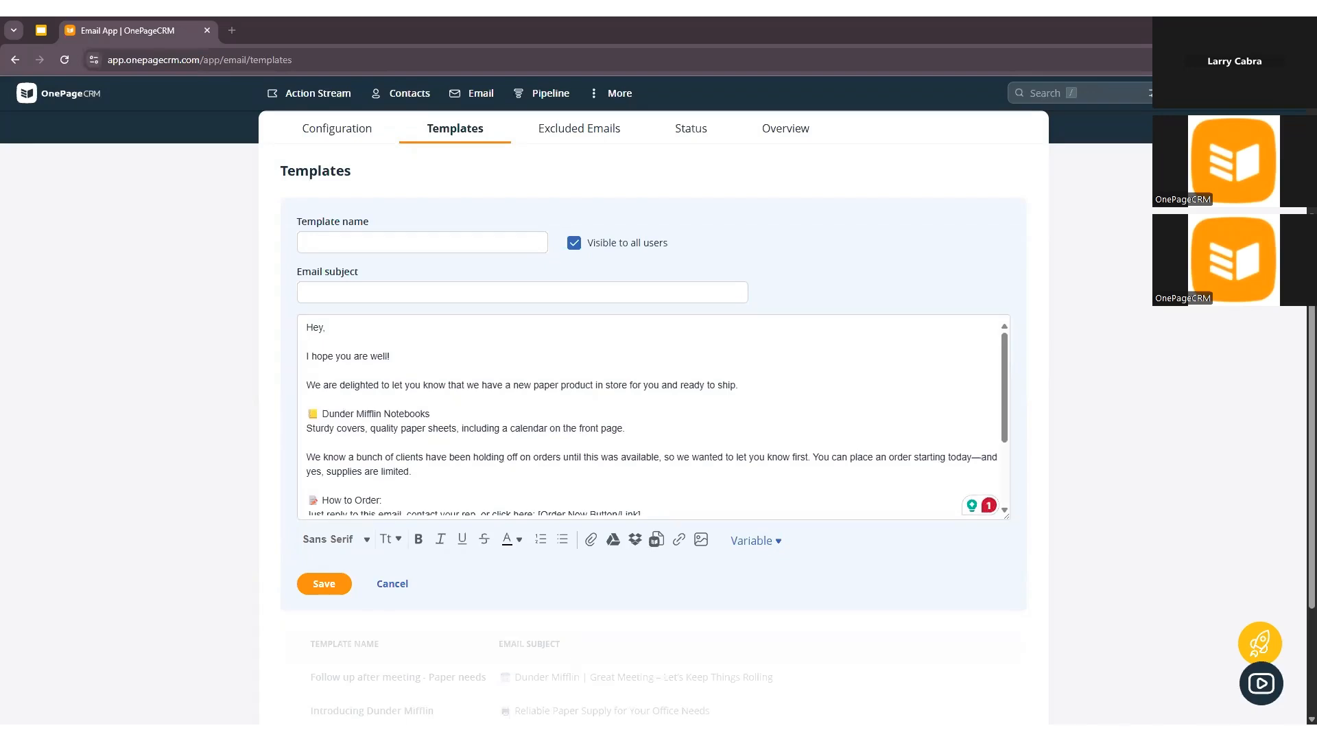
left_click(554, 293)
type("The Wait Is Over – Now Available to Order!")
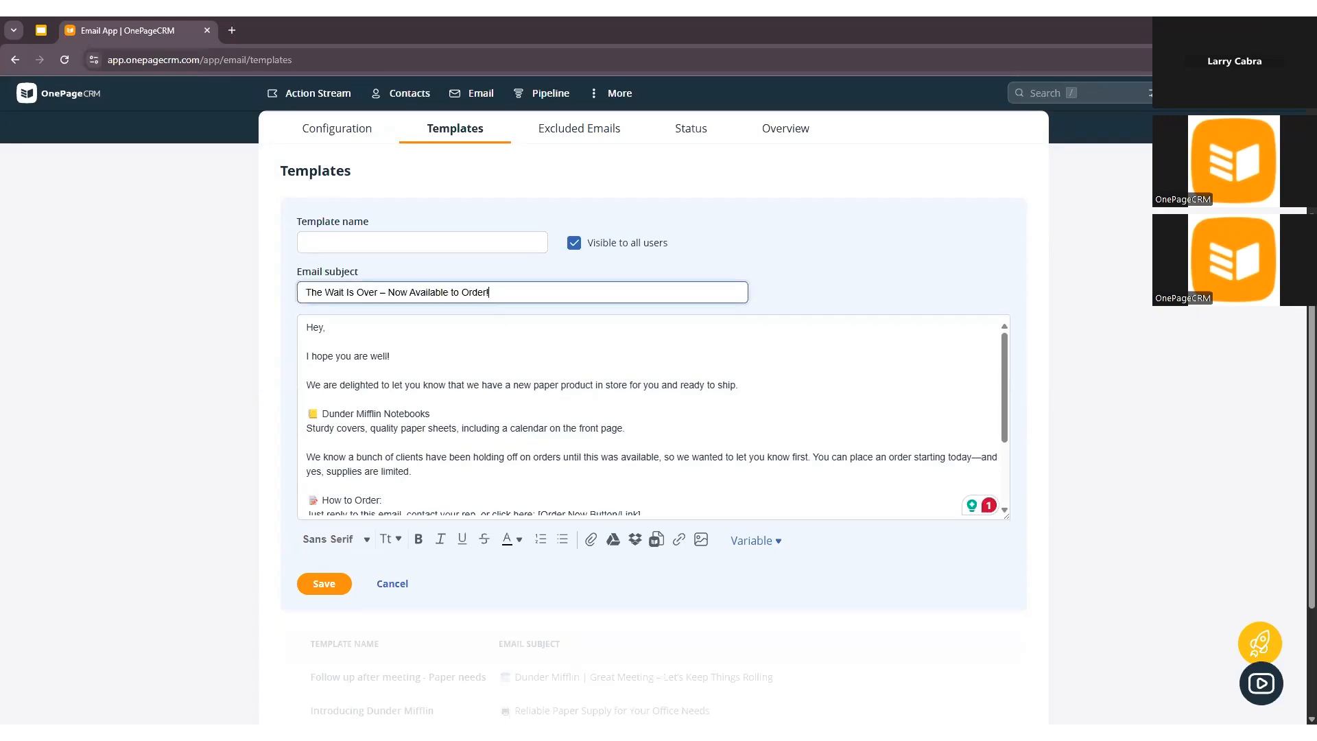
Insert the First name variable after "Hey" in the greeting, with the fallback "there".
left_click(422, 326)
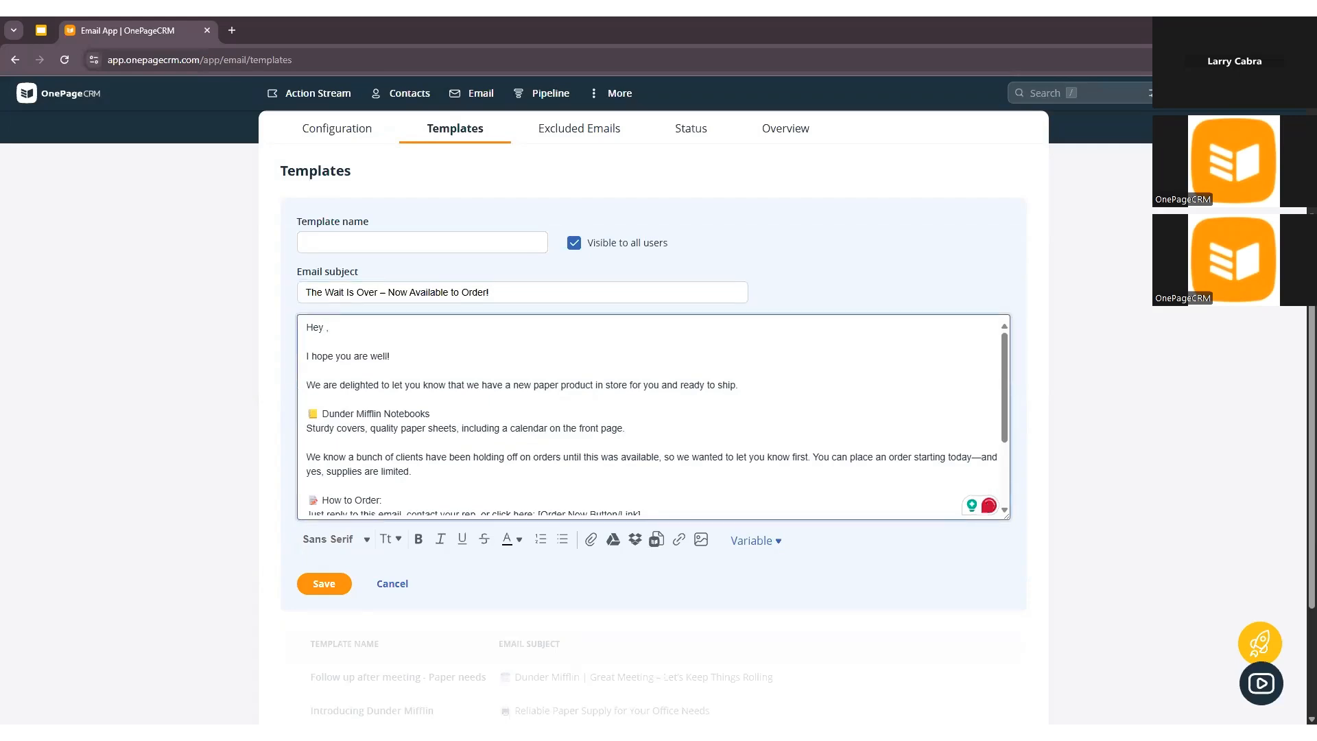
left_click(764, 545)
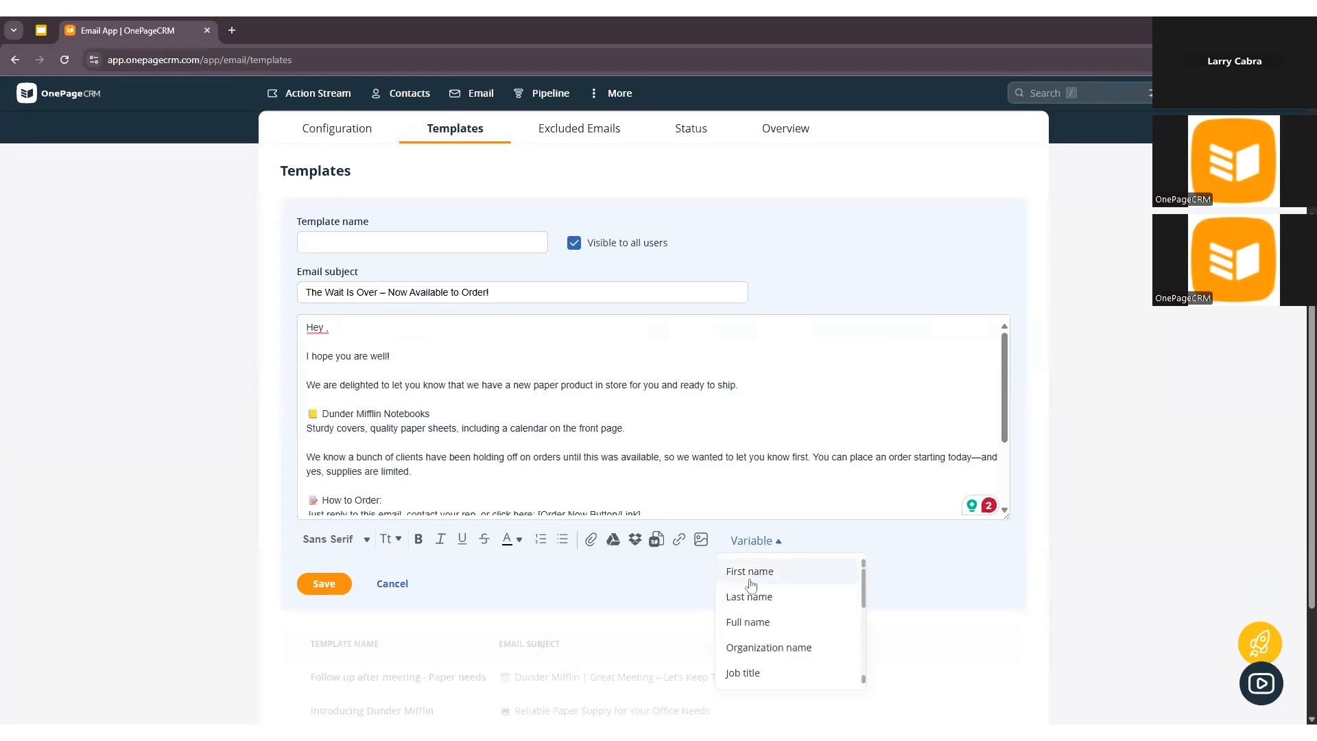
left_click(775, 576)
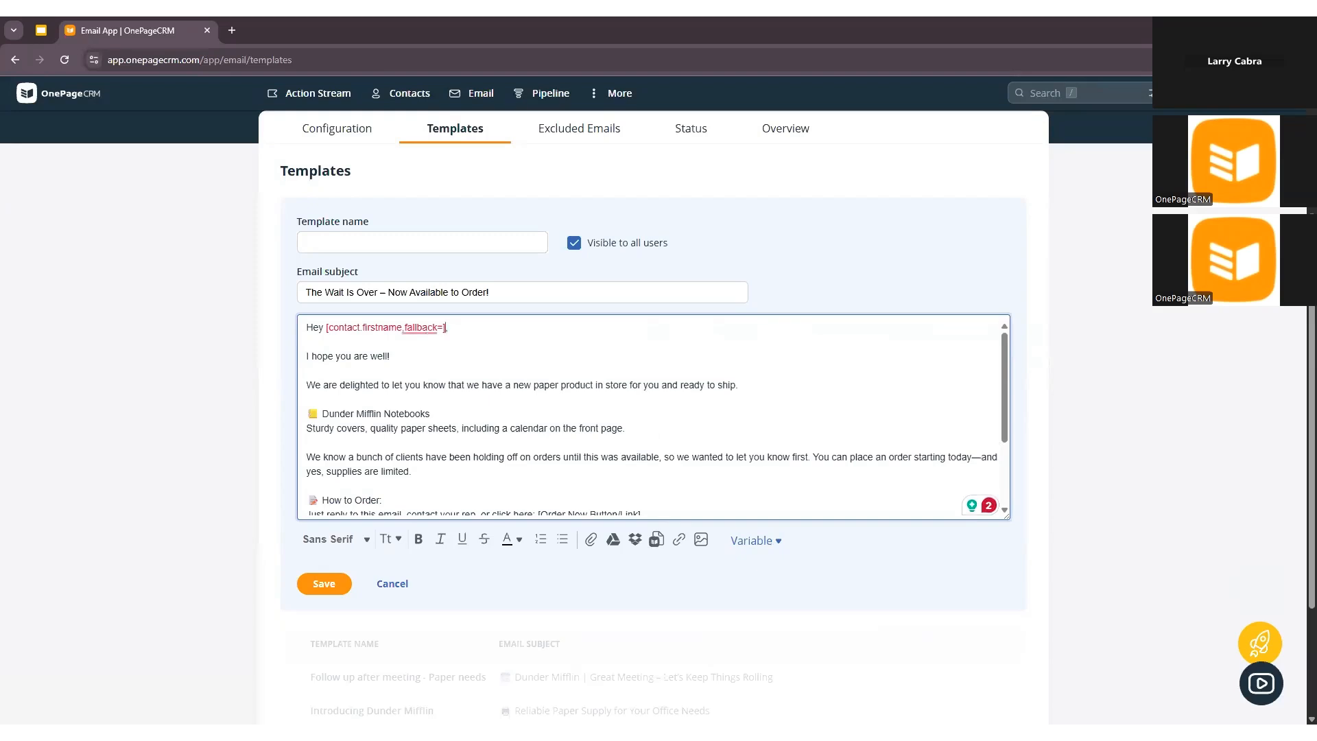
key("Left")
type("there")
Enlarge the body editor to fit the whole message, and make the "Dunder Mifflin Notebooks" line bold with a larger text size.
scroll(657, 418, "down", 1)
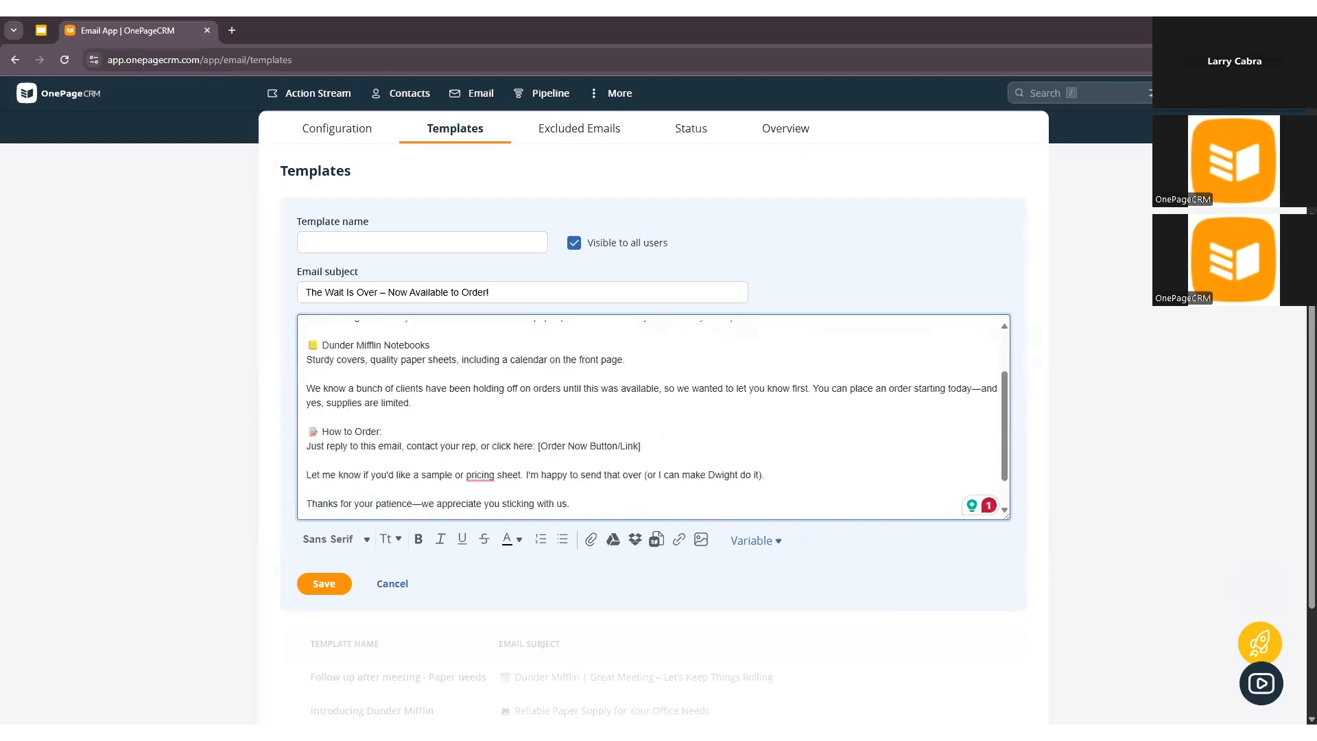
left_click_drag(1007, 518, 1006, 656)
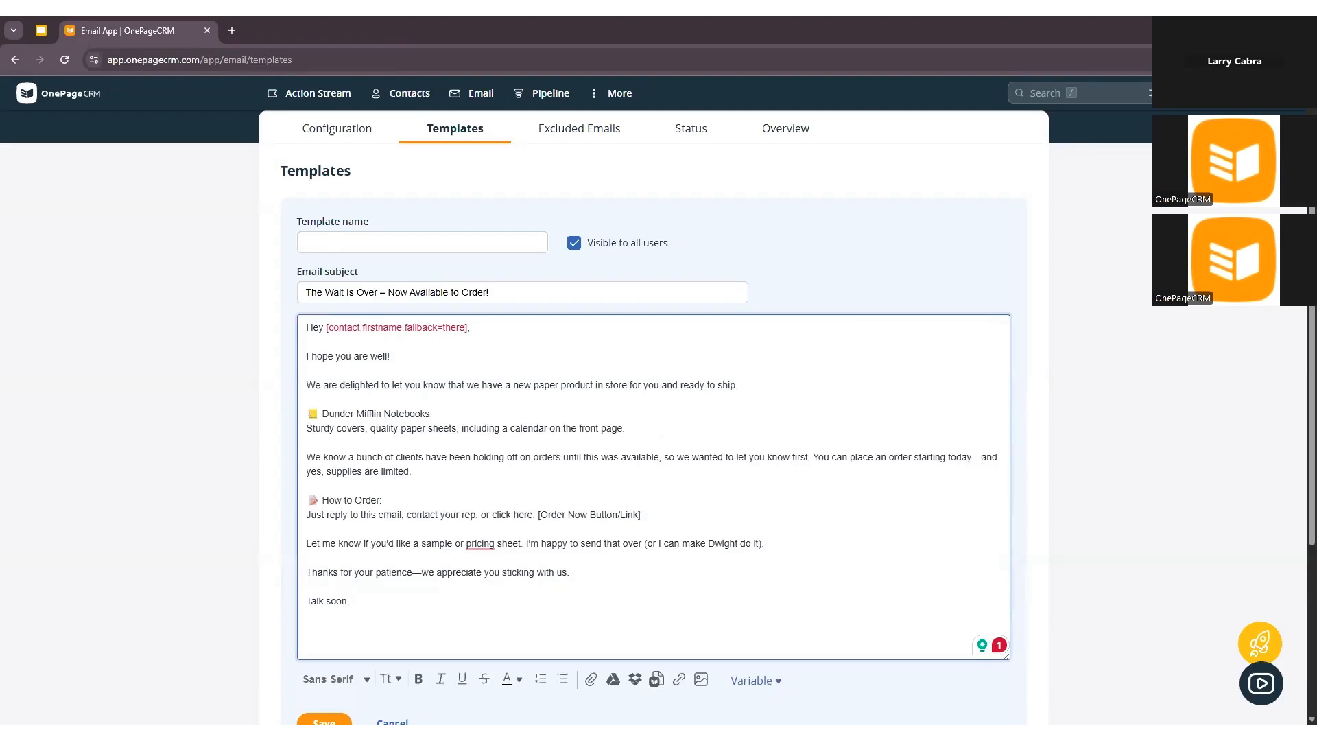
left_click_drag(323, 414, 430, 414)
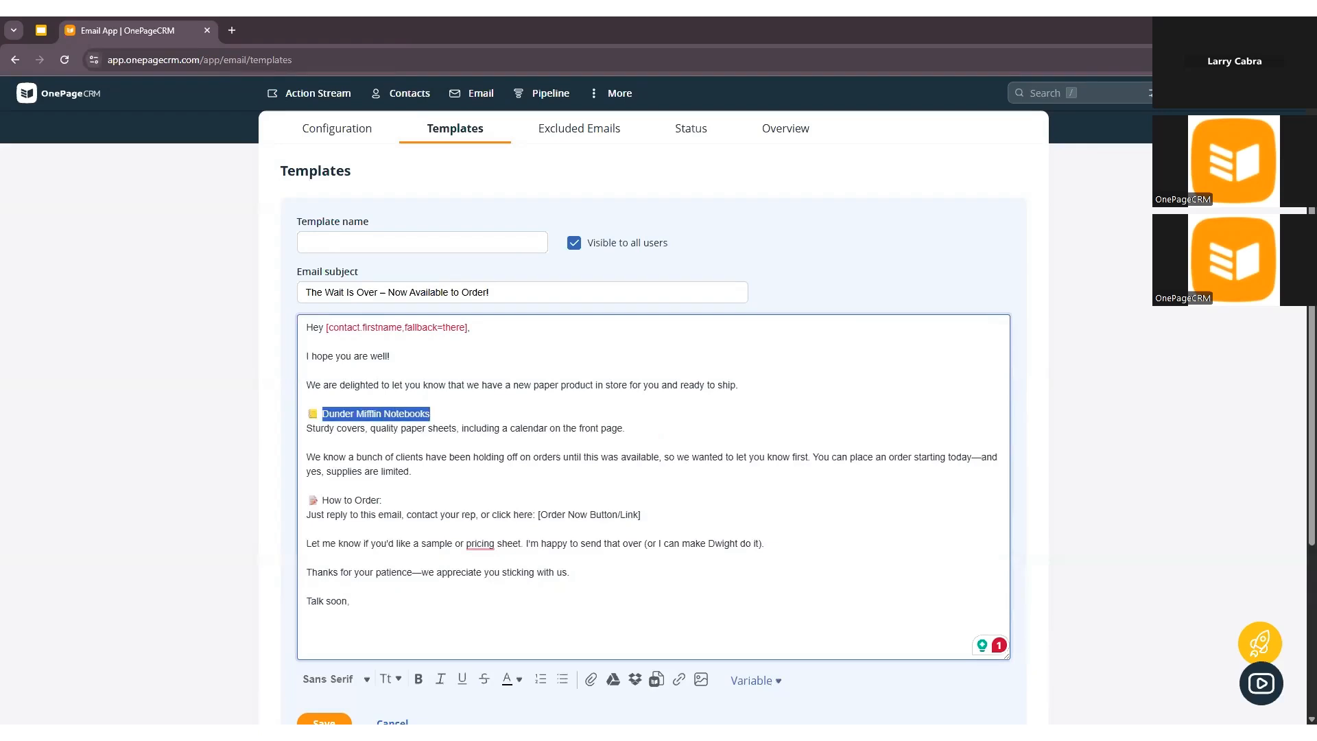
key("ctrl+b")
scroll(408, 618, "down", 1)
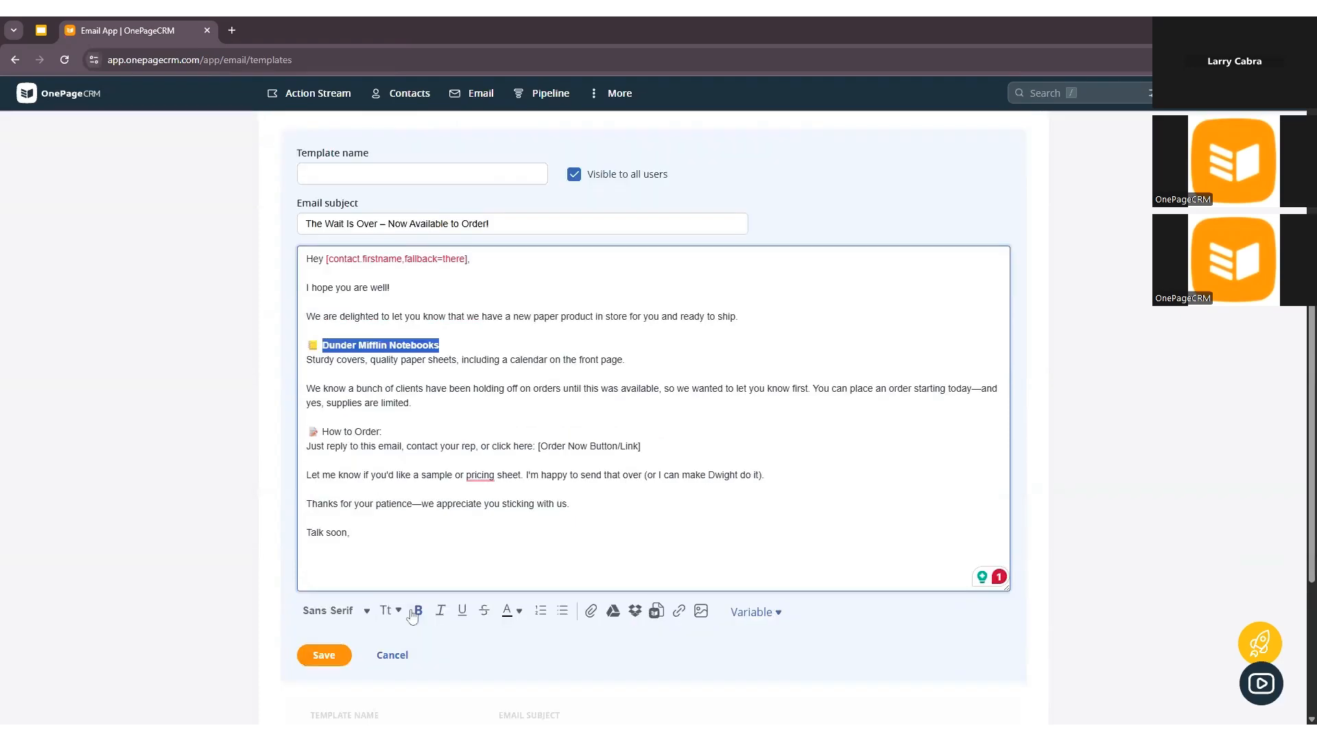
left_click(389, 610)
left_click(410, 556)
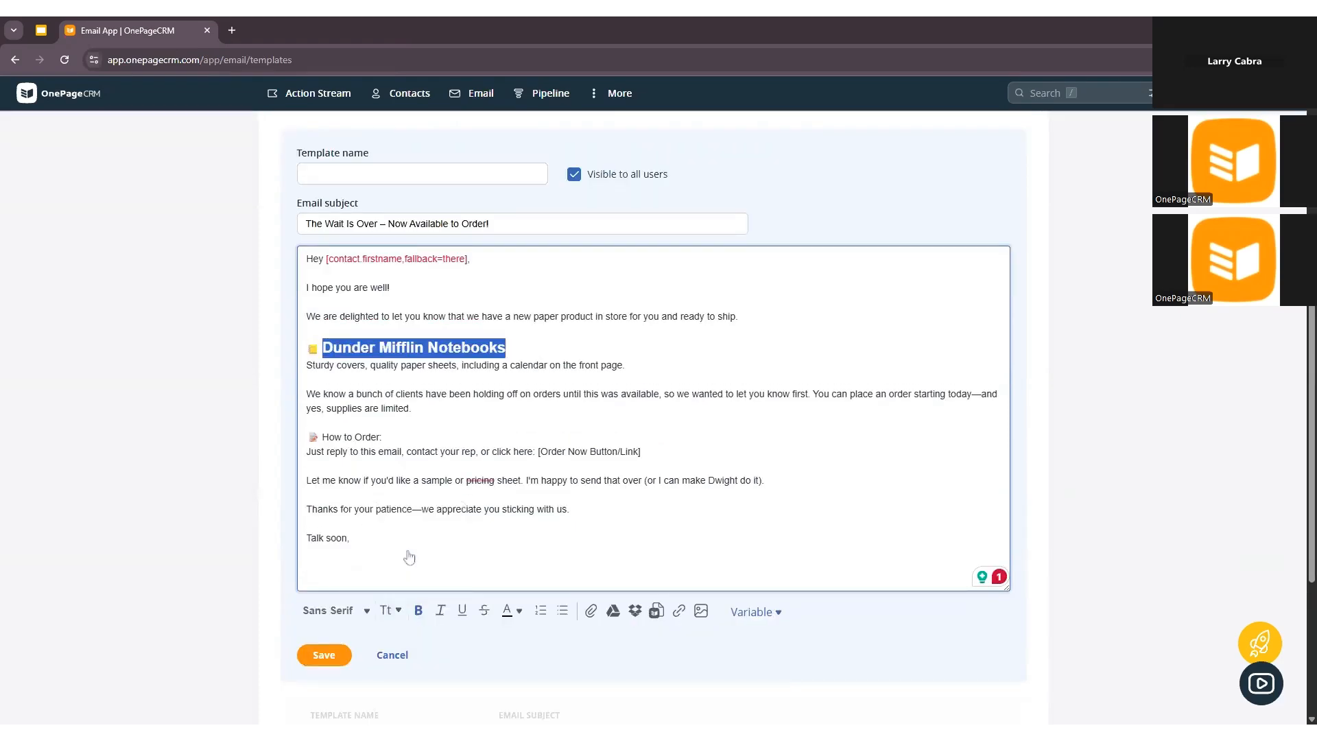
Make the "How to Order:" line in the template body bold.
left_click(406, 553)
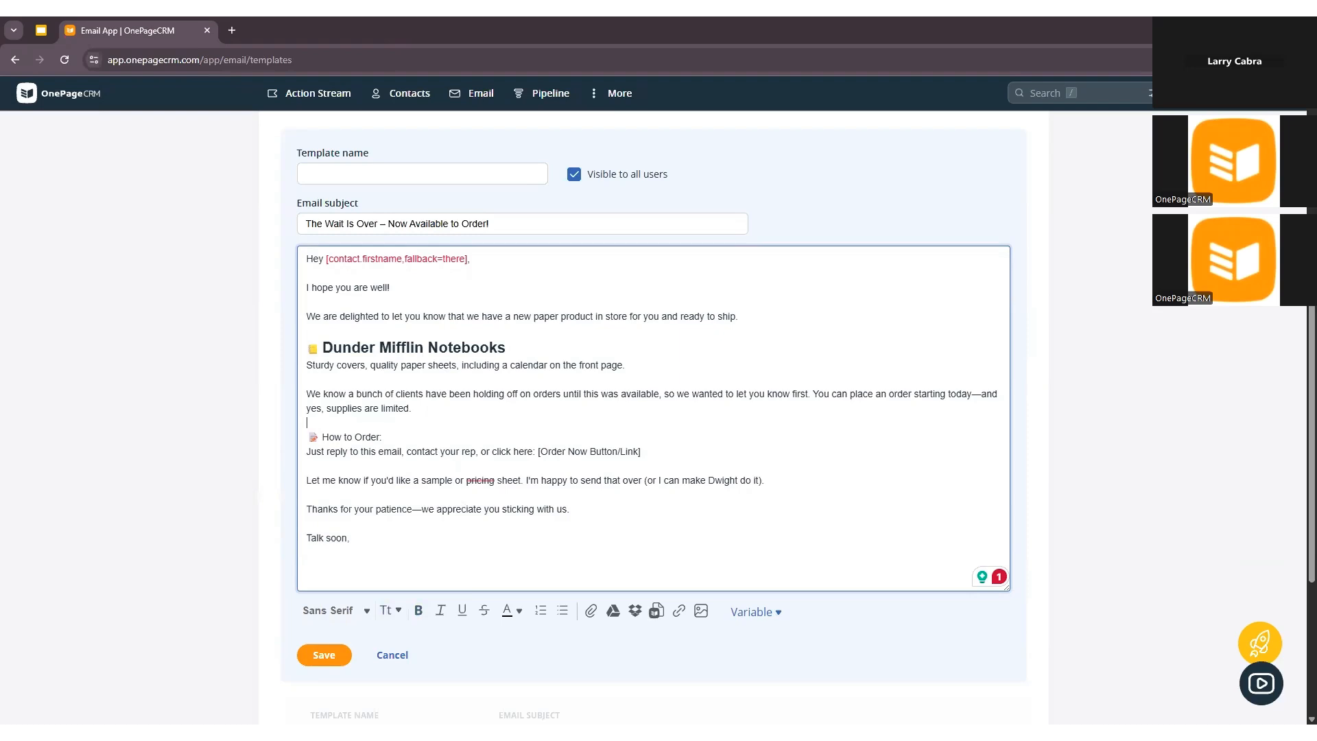
key("ctrl+shift")
key("ctrl+Right")
key("ctrl+shift+Right")
key("ctrl+shift+Right")
key("ctrl+shift+Right")
key("ctrl+shift+Right")
key("ctrl+shift+Left")
key("ctrl+shift+Left")
key("ctrl+shift+Left")
key("ctrl+shift+Right")
key("ctrl+shift+Right")
key("ctrl+shift+Right")
key("ctrl+shift+Right")
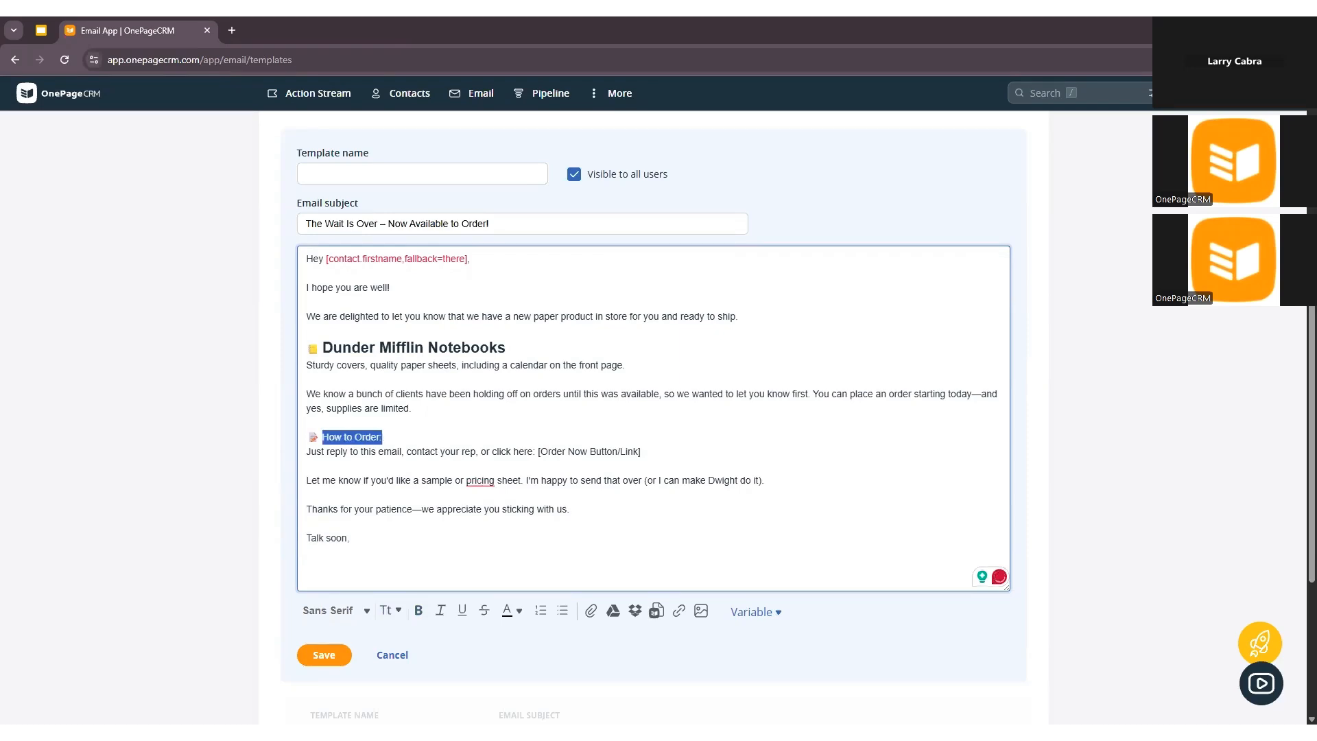
key("ctrl+b")
key("Right")
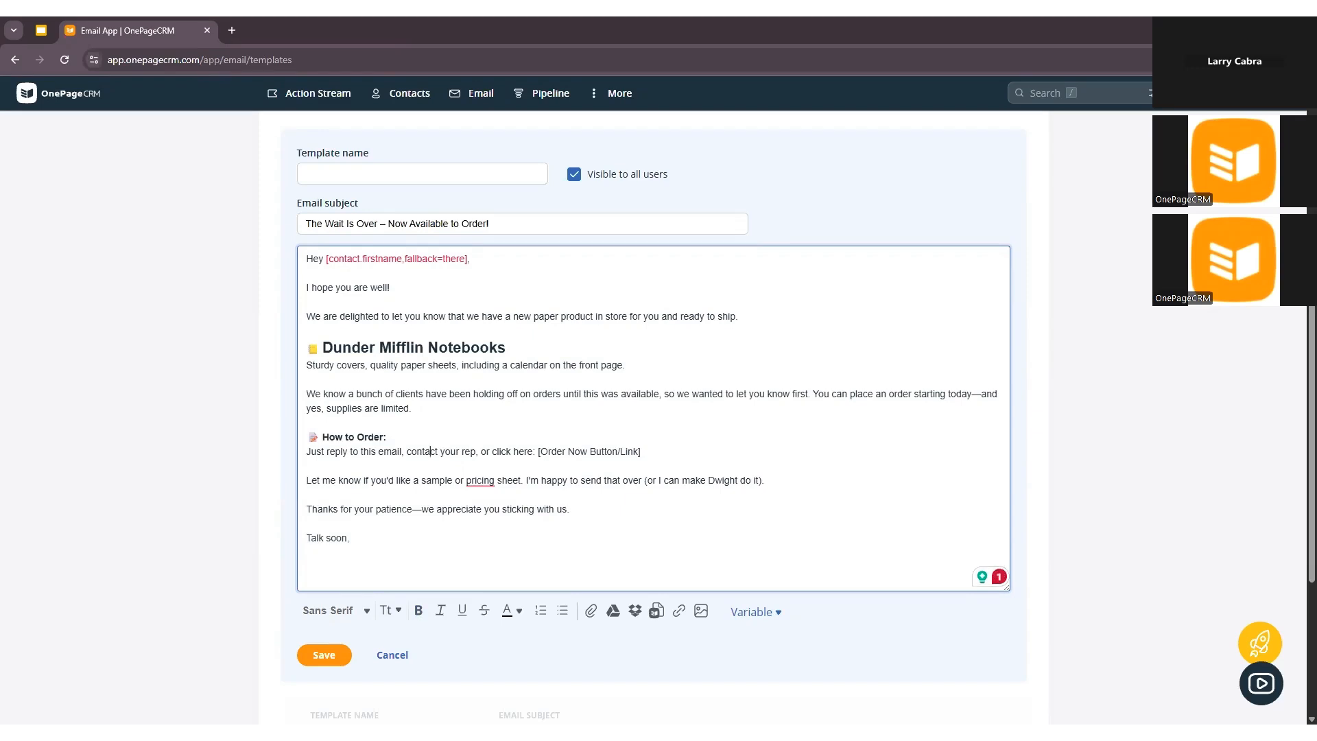
Delete the "[Order Now Button/Link]" placeholder and end the ordering sentence with "click here.".
key("ctrl+shift+Left")
key("ctrl+shift+Left")
key("ctrl+shift+Left")
key("ctrl+shift+Left")
key("ctrl+shift+Left")
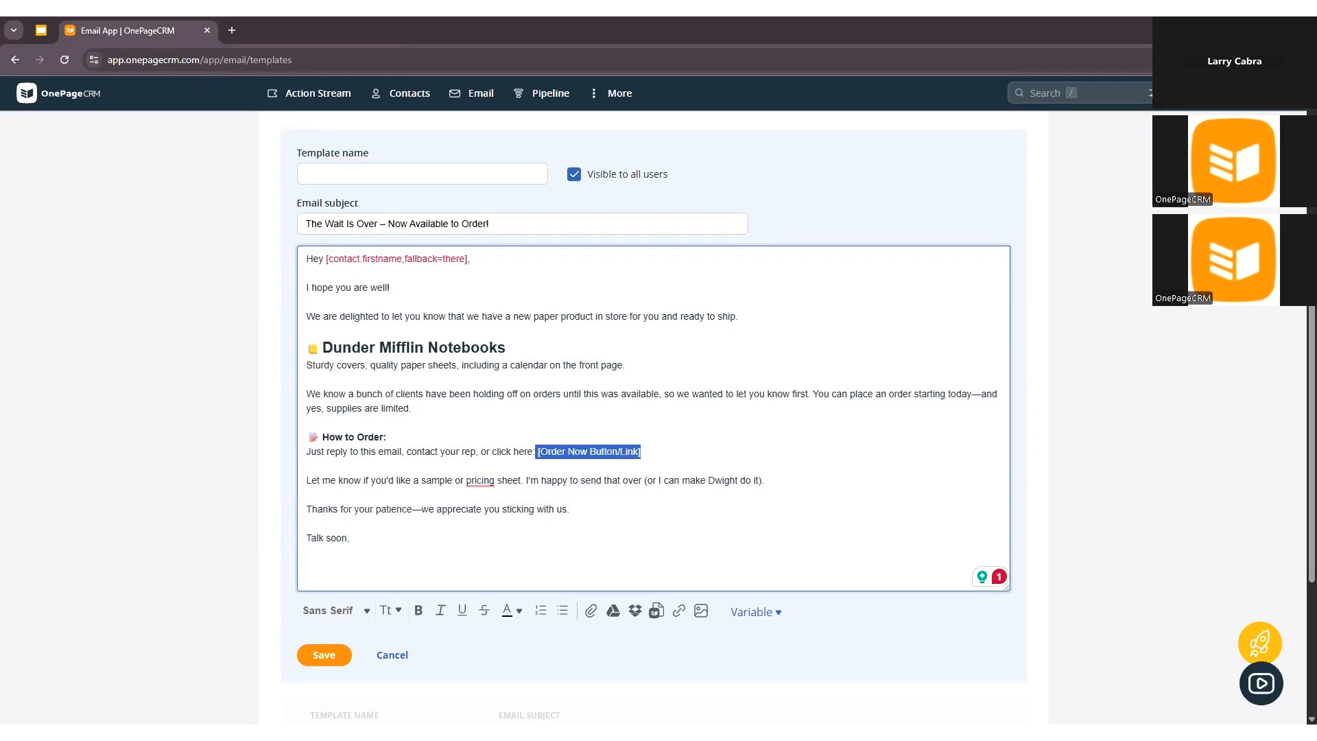
key("BackSpace")
key("BackSpace")
key("BackSpace")
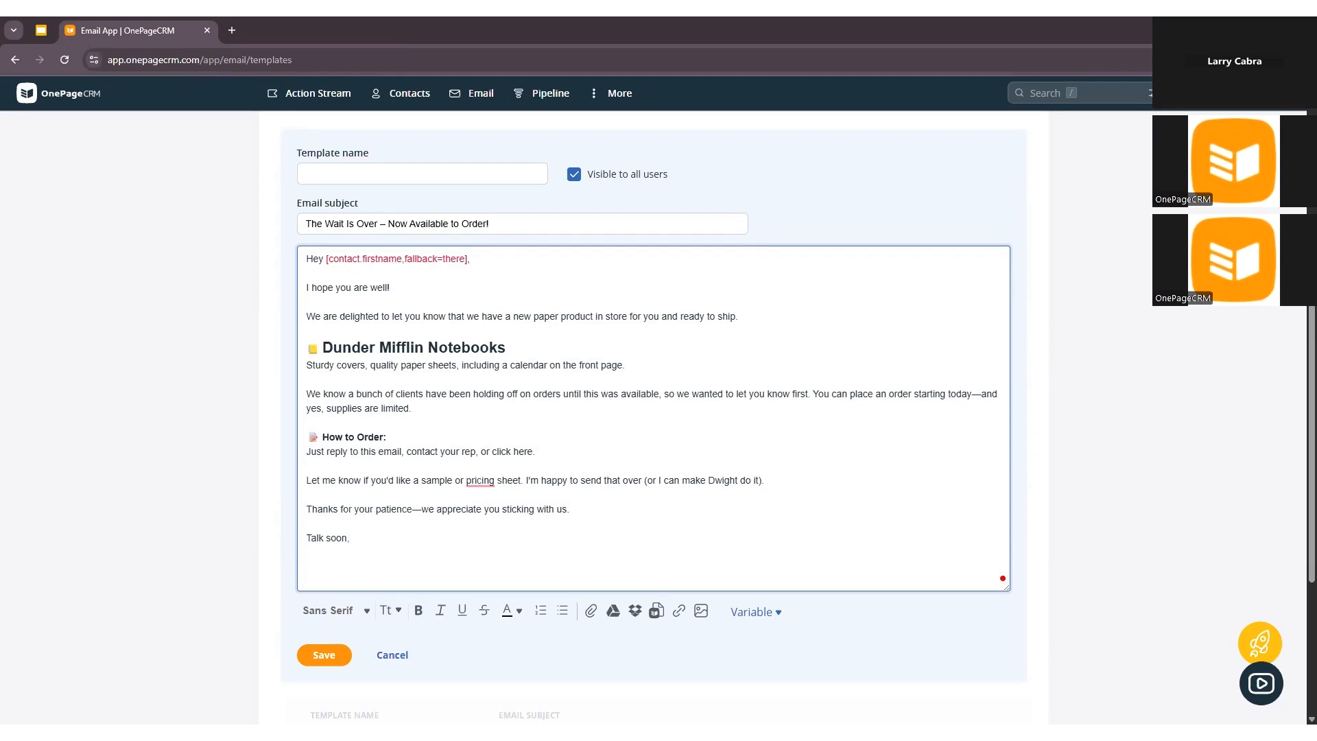
Link the word "here" in the ordering sentence to sample.com.
key("ctrl+Left")
key("shift+Right")
key("shift+Right")
key("shift+Right")
key("shift+Right")
left_click(679, 611)
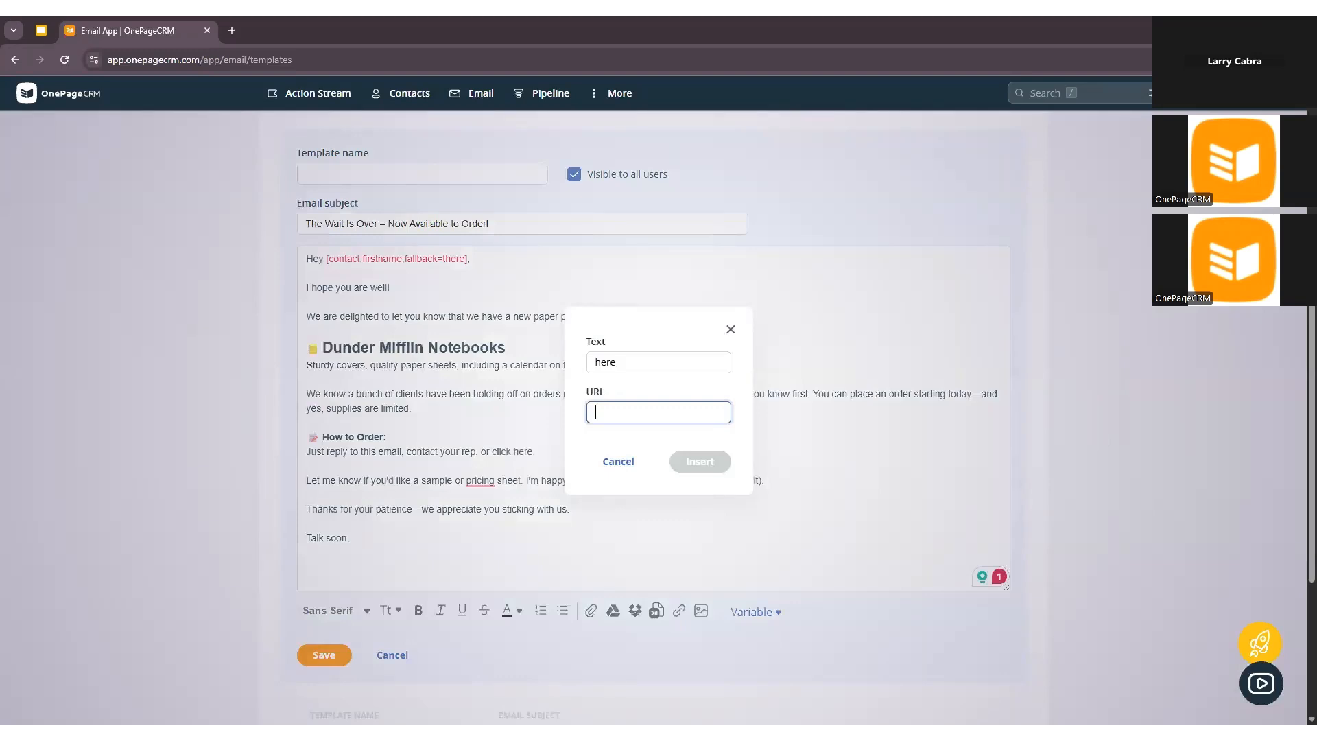
type("sample.com")
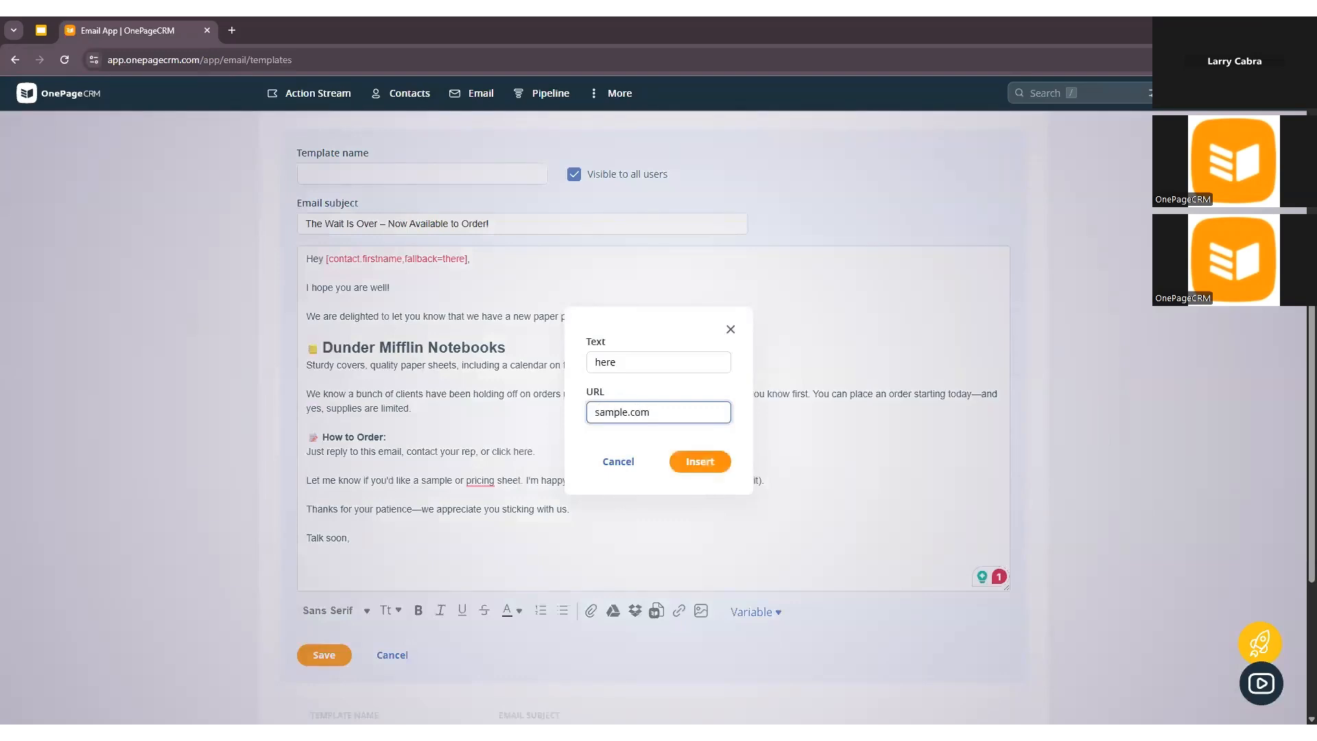
left_click(700, 463)
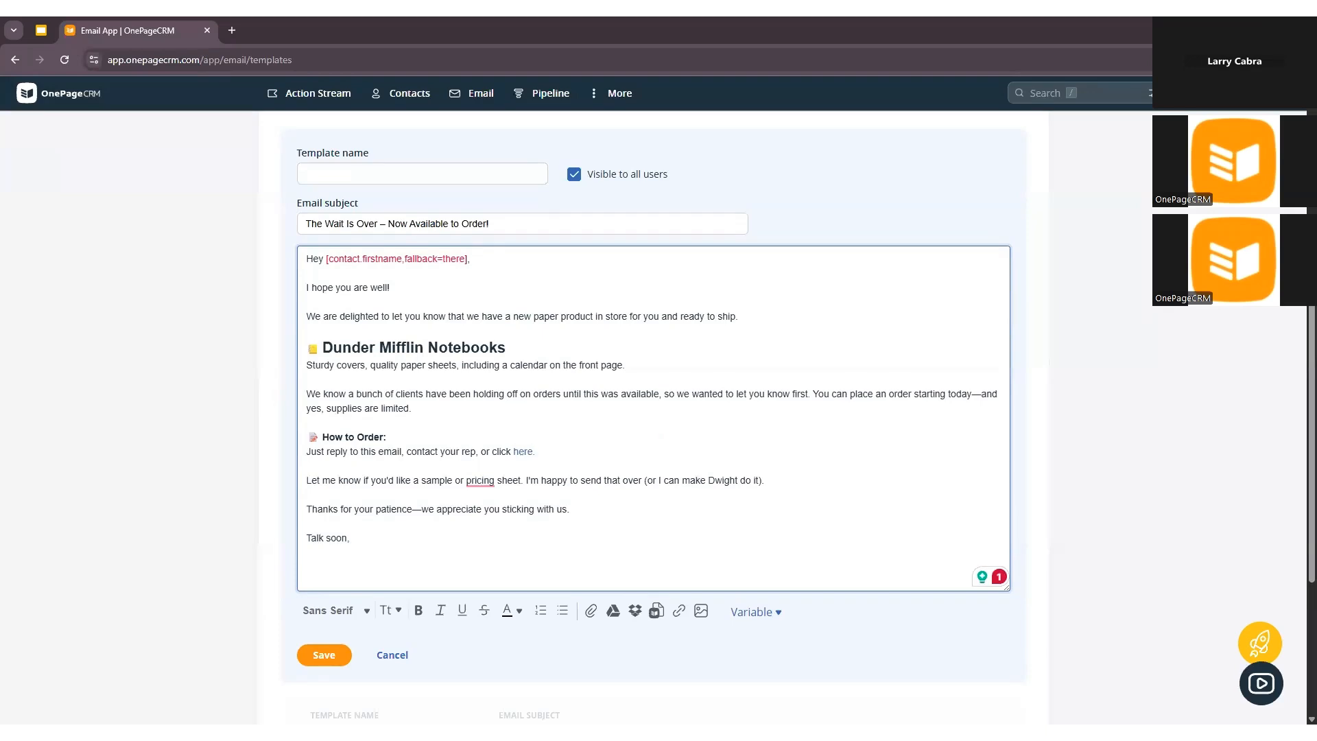
Name the template "New Template for order" and save it.
left_click(422, 174)
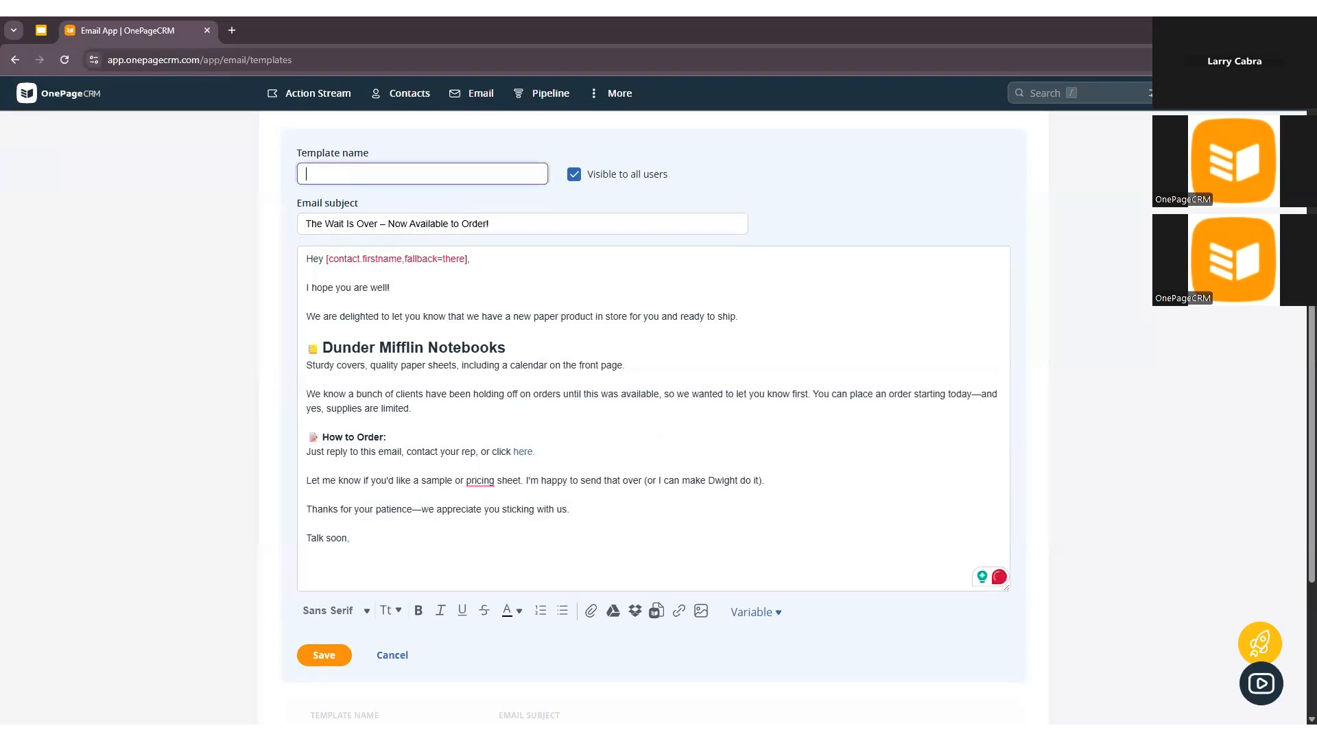
type("New Template for order")
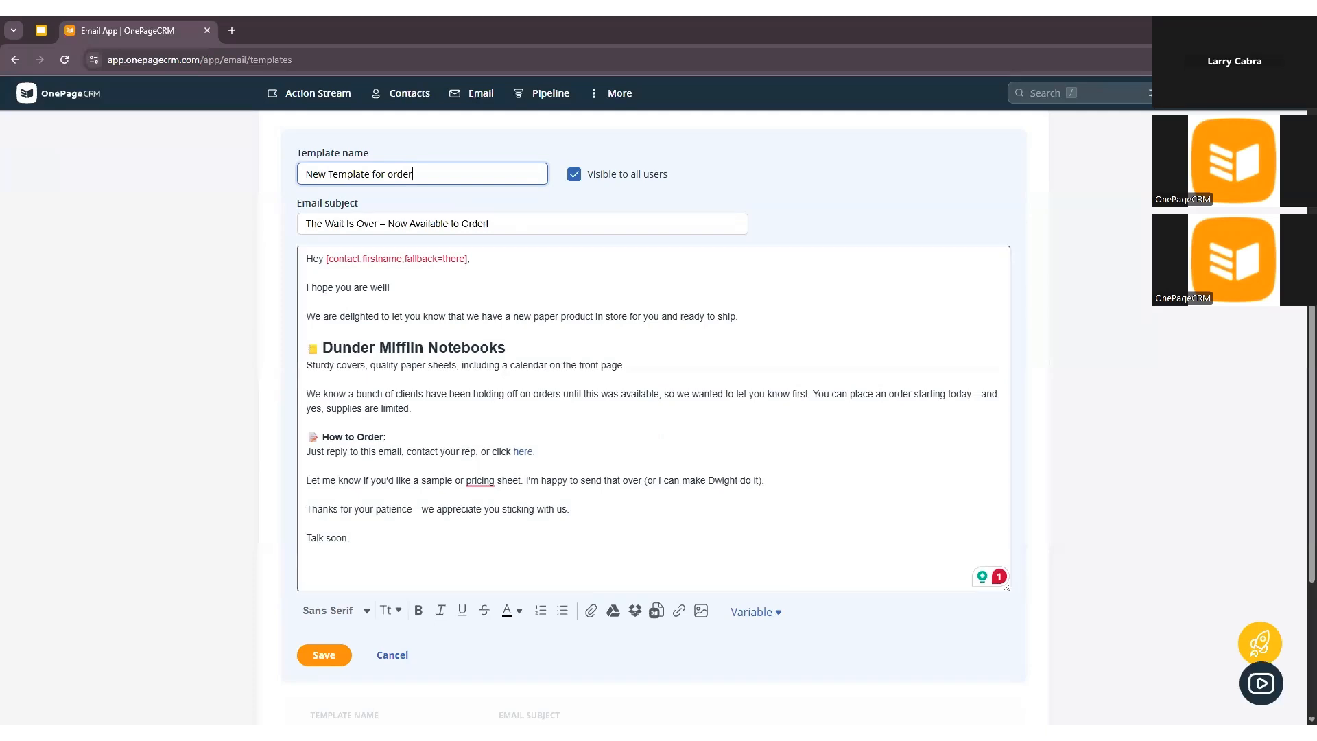
scroll(621, 162, "up", 1)
scroll(621, 162, "down", 1)
left_click(336, 657)
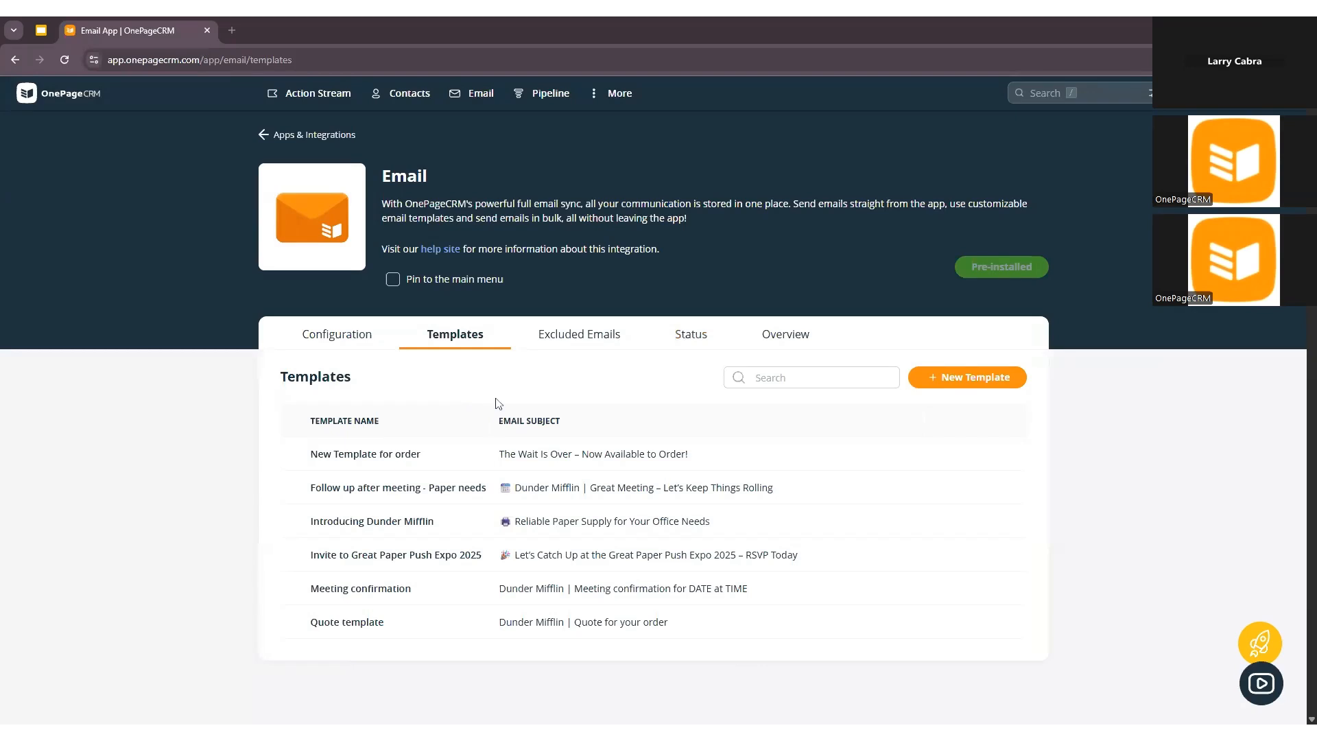
Open the email signature for editing in the email configuration and enlarge its text box to show the logo.
left_click(331, 341)
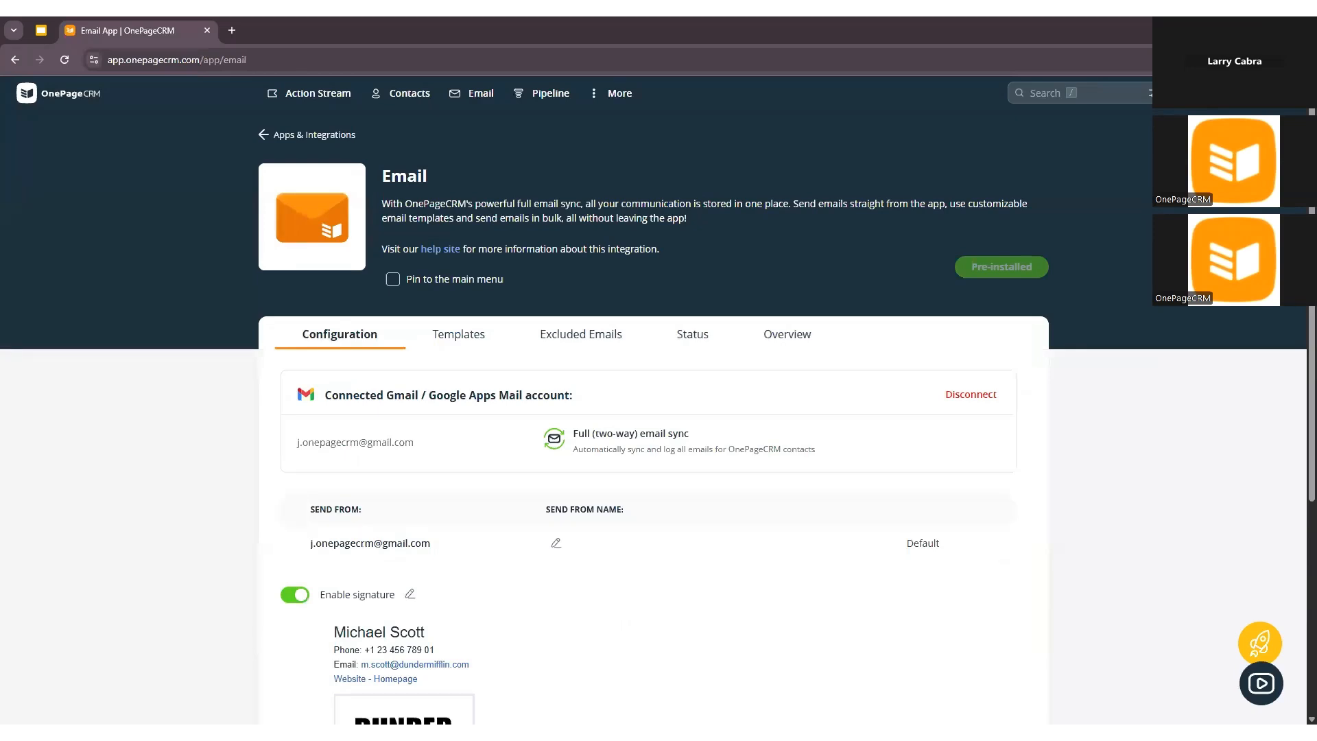
scroll(515, 473, "down", 3)
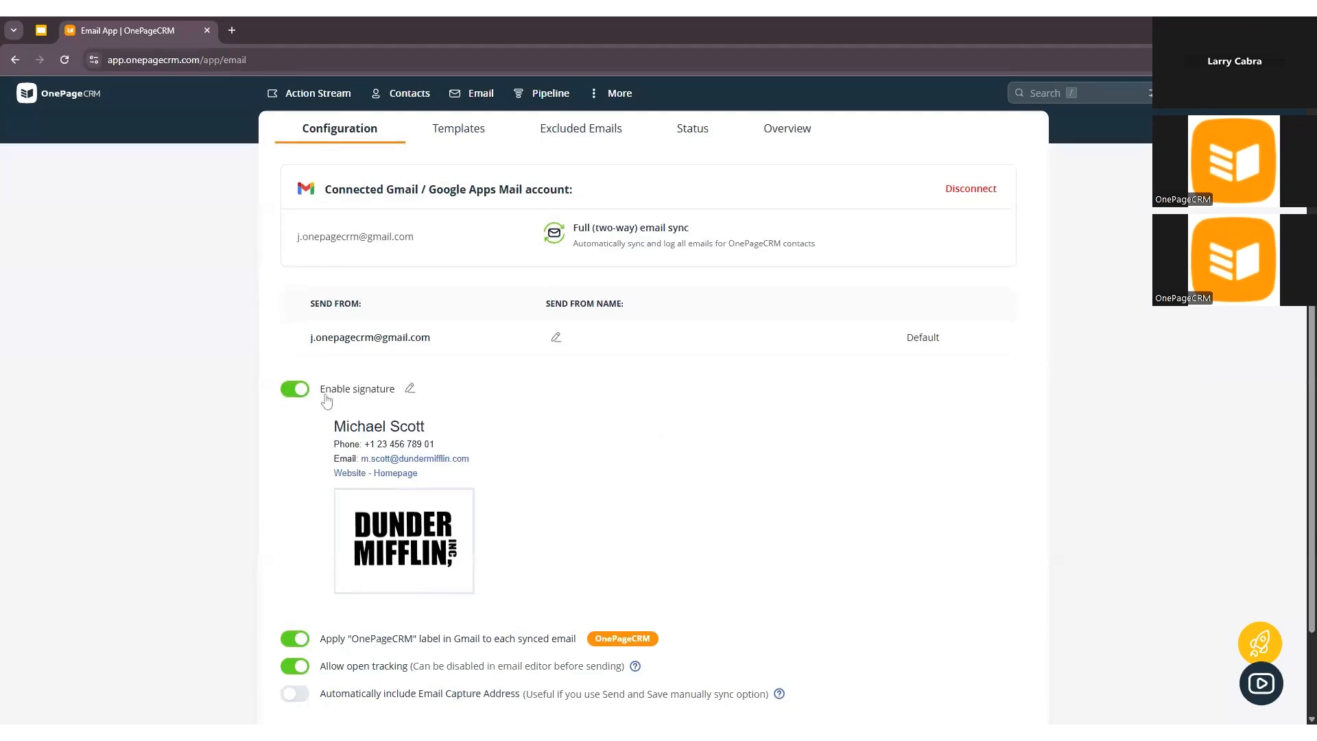
left_click(411, 389)
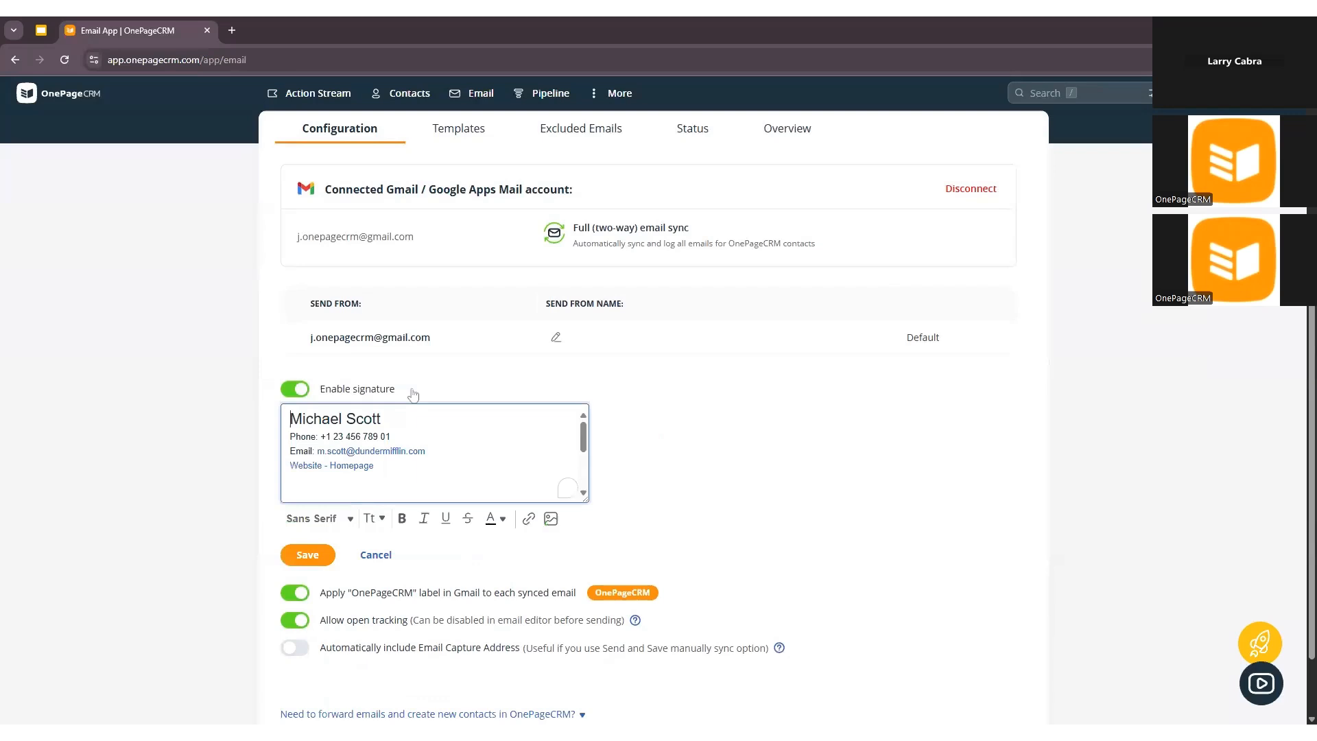
left_click_drag(585, 495, 585, 631)
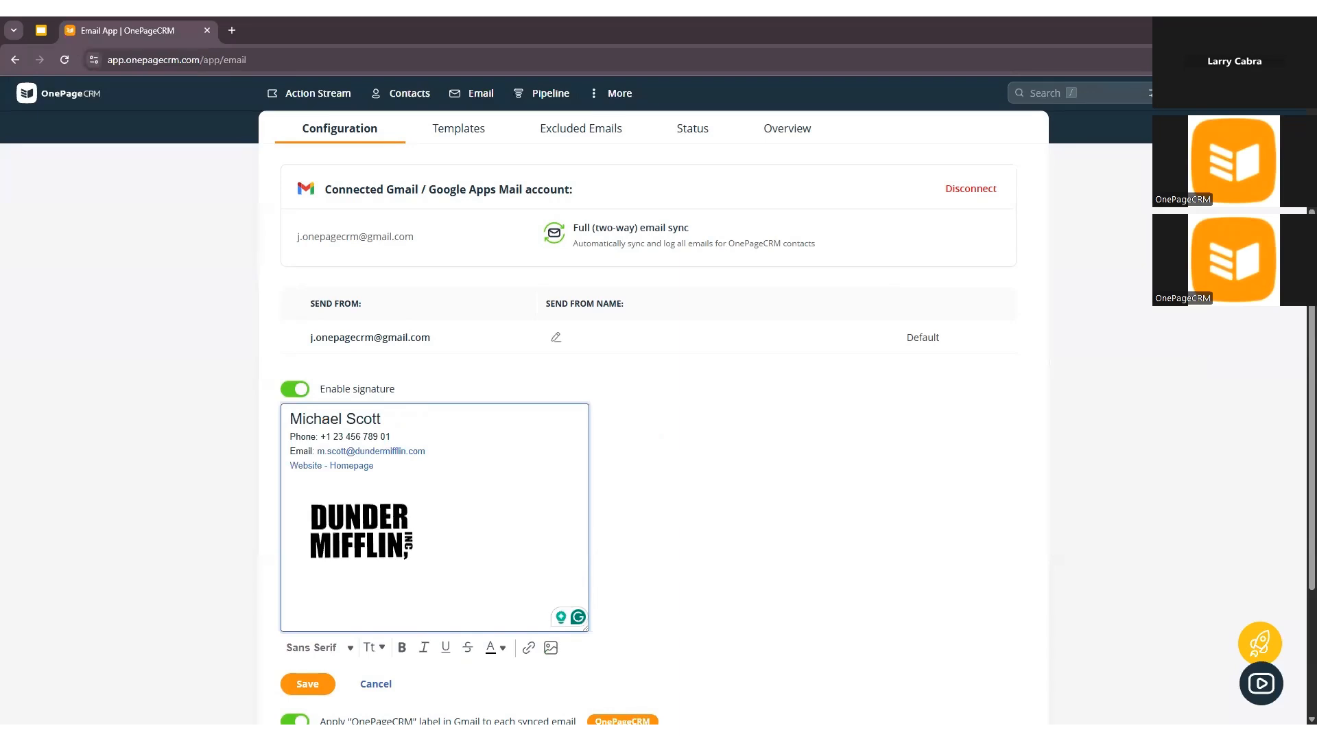
Change the font of the signature's text lines, from the name to the website link, to Serif.
mouse_move(290, 419)
left_mouse_down()
mouse_move(340, 420)
mouse_move(377, 468)
left_mouse_up()
left_click(290, 419)
mouse_move(291, 419)
left_mouse_down()
mouse_move(376, 467)
mouse_move(275, 416)
left_mouse_up()
left_click(291, 419)
left_click(374, 465)
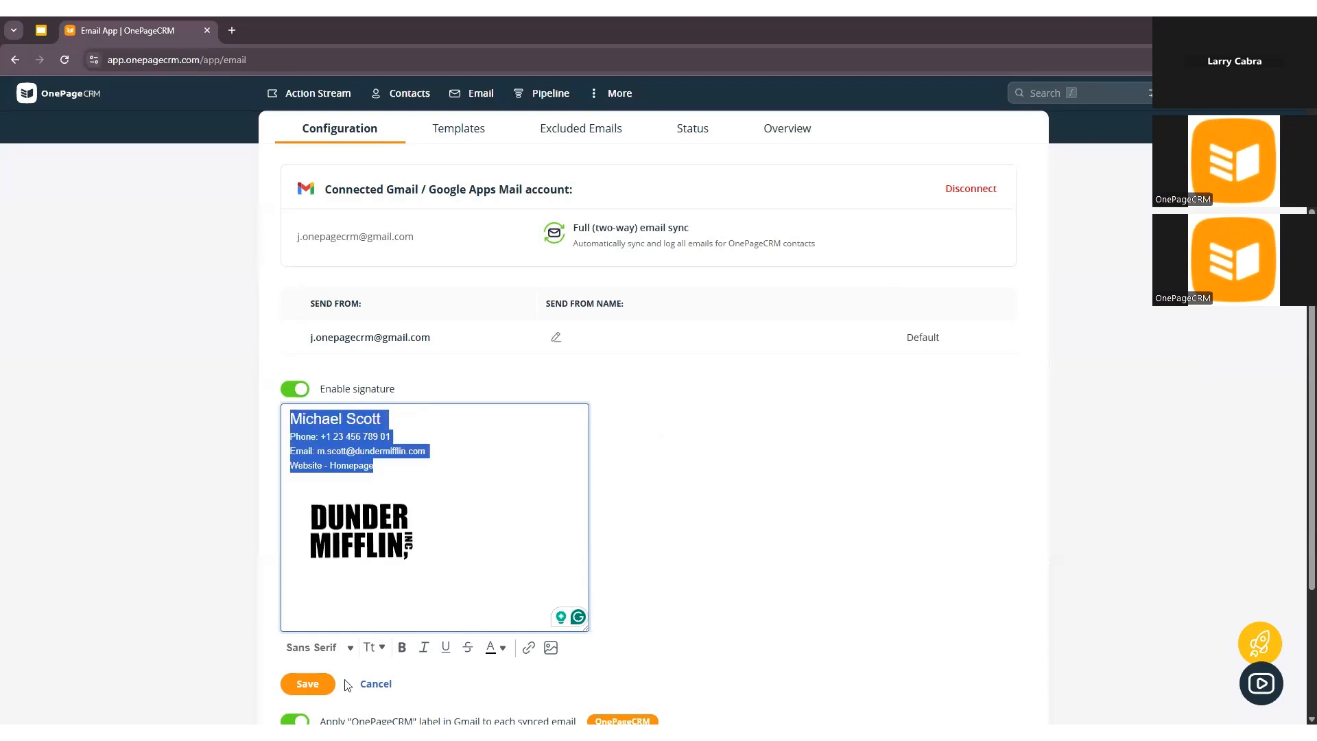
left_click(332, 655)
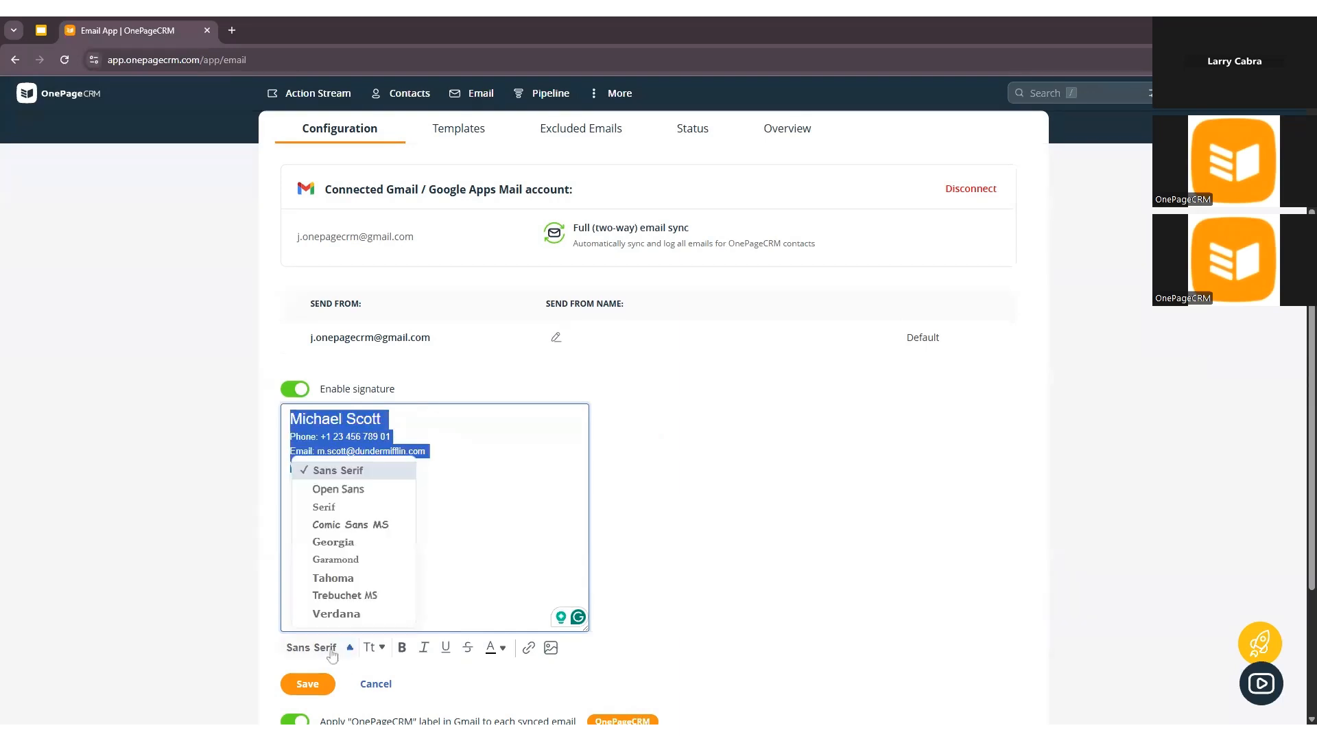
left_click(336, 514)
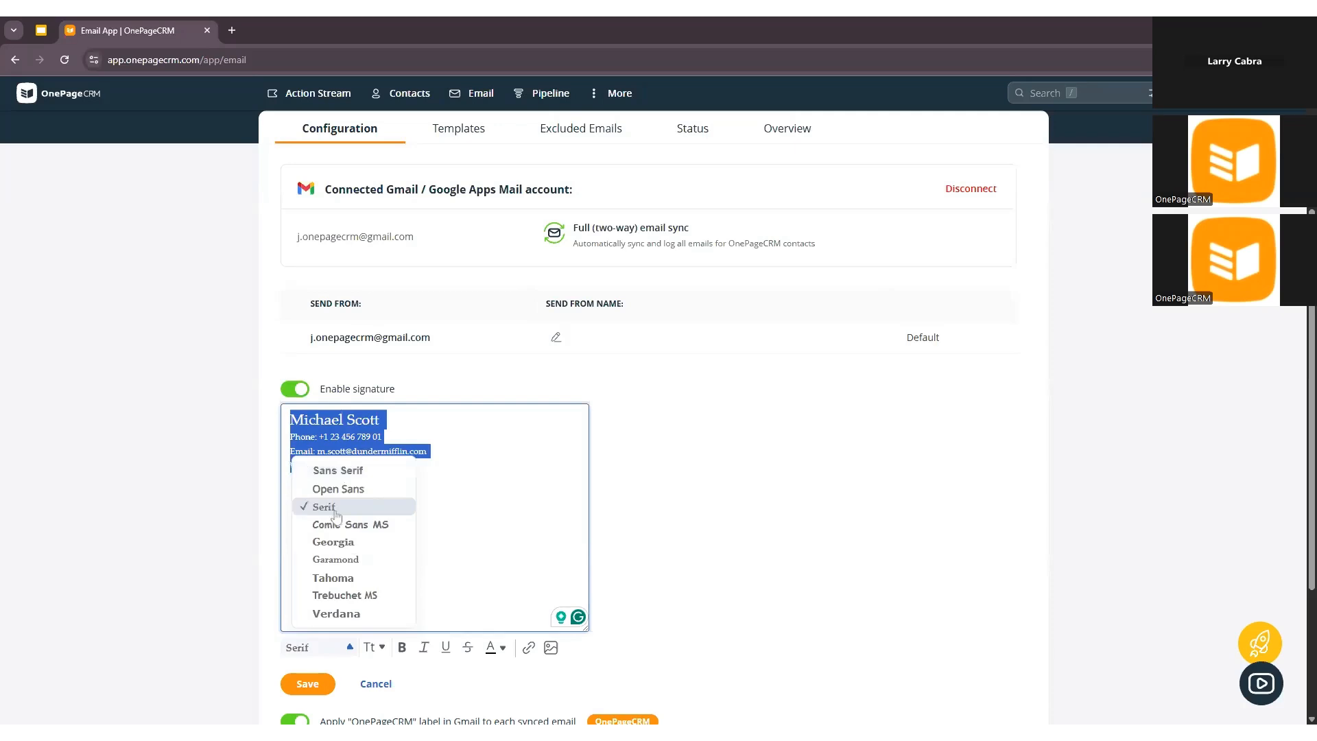
left_click(373, 466)
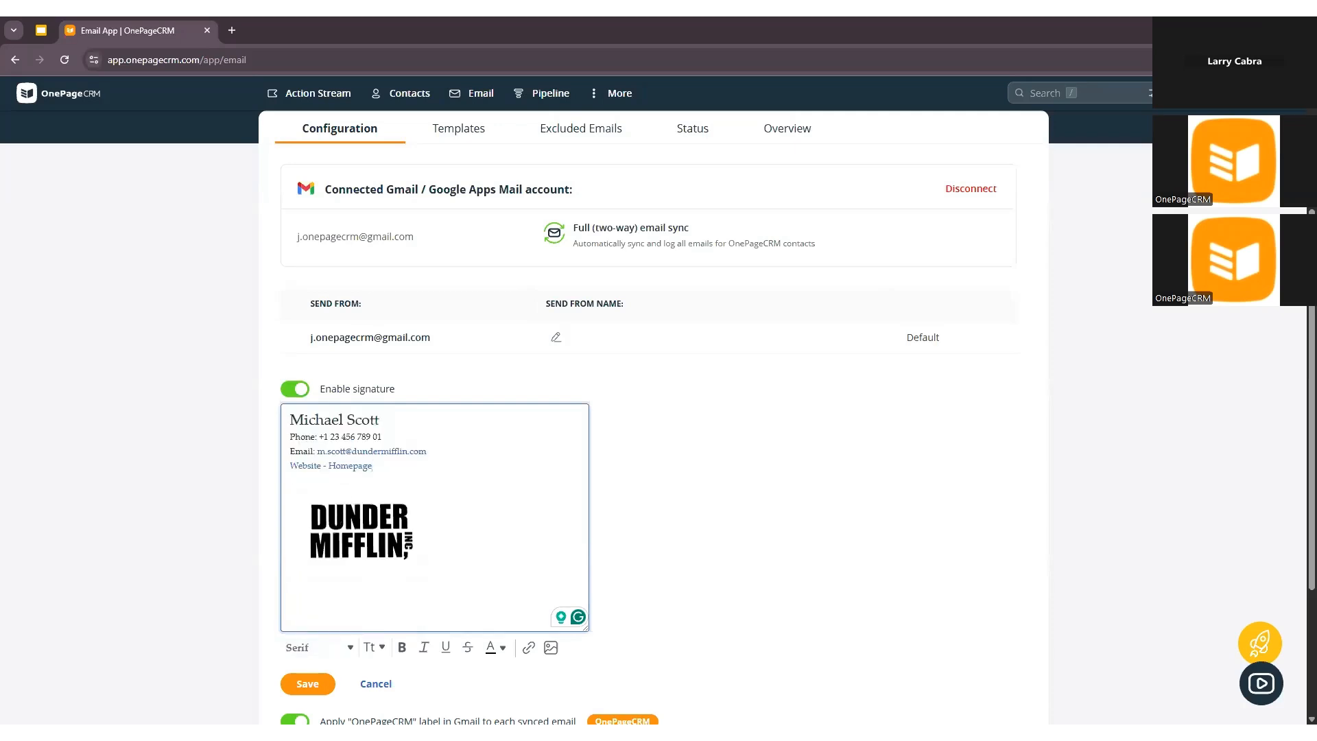
Color the name line of the signature green and make it bold.
left_click_drag(380, 419, 289, 420)
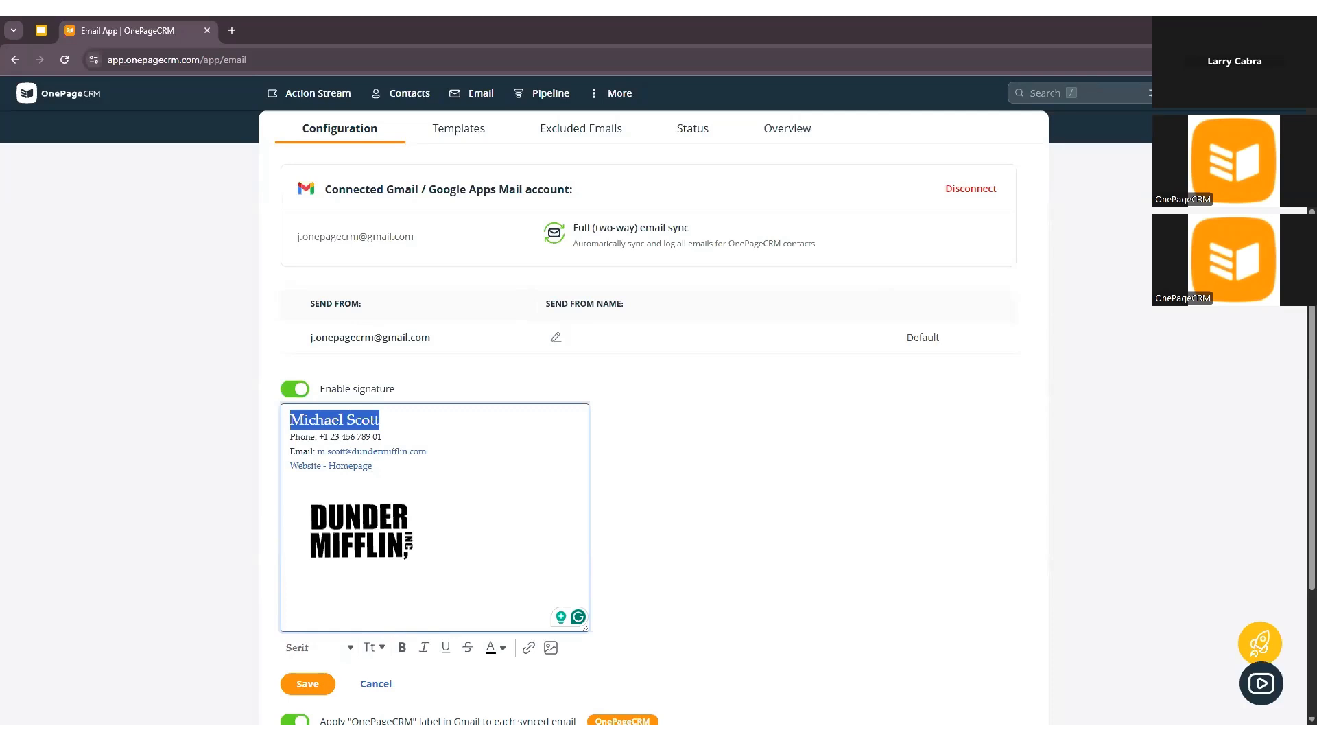
left_click(502, 647)
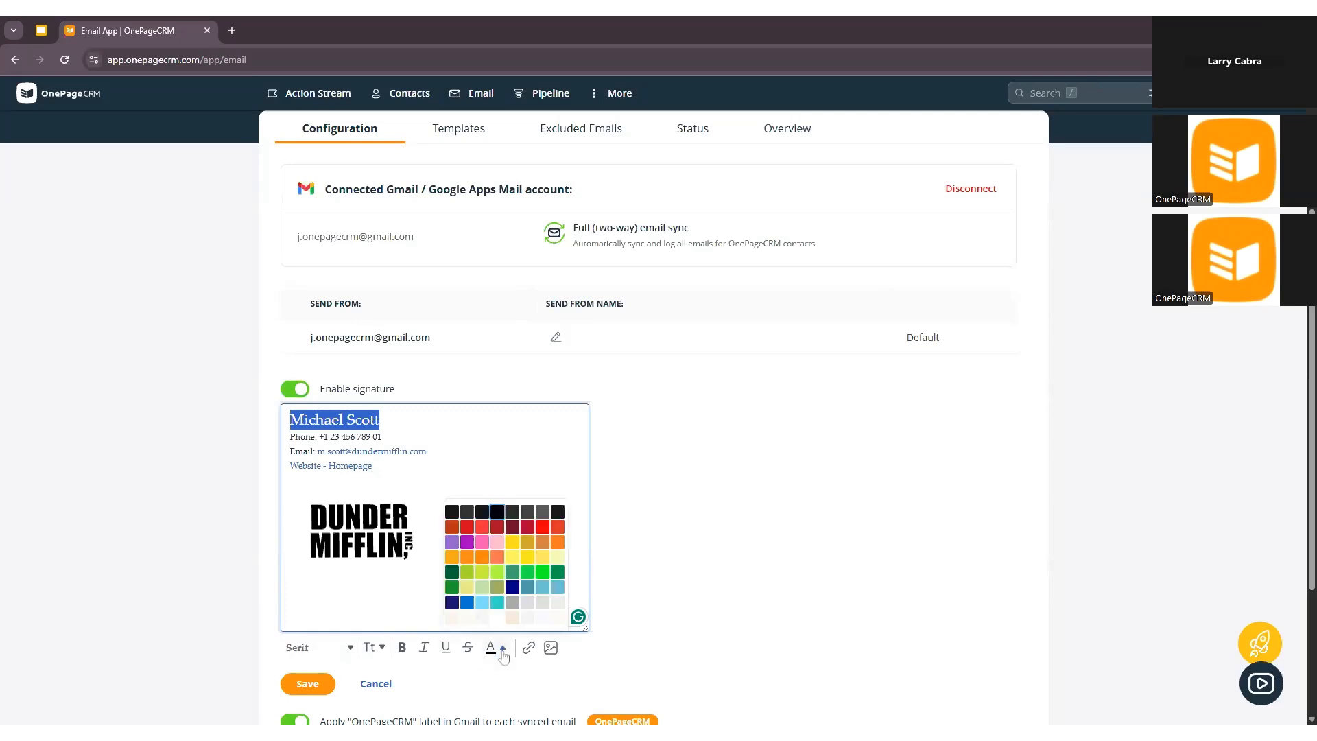
left_click(556, 618)
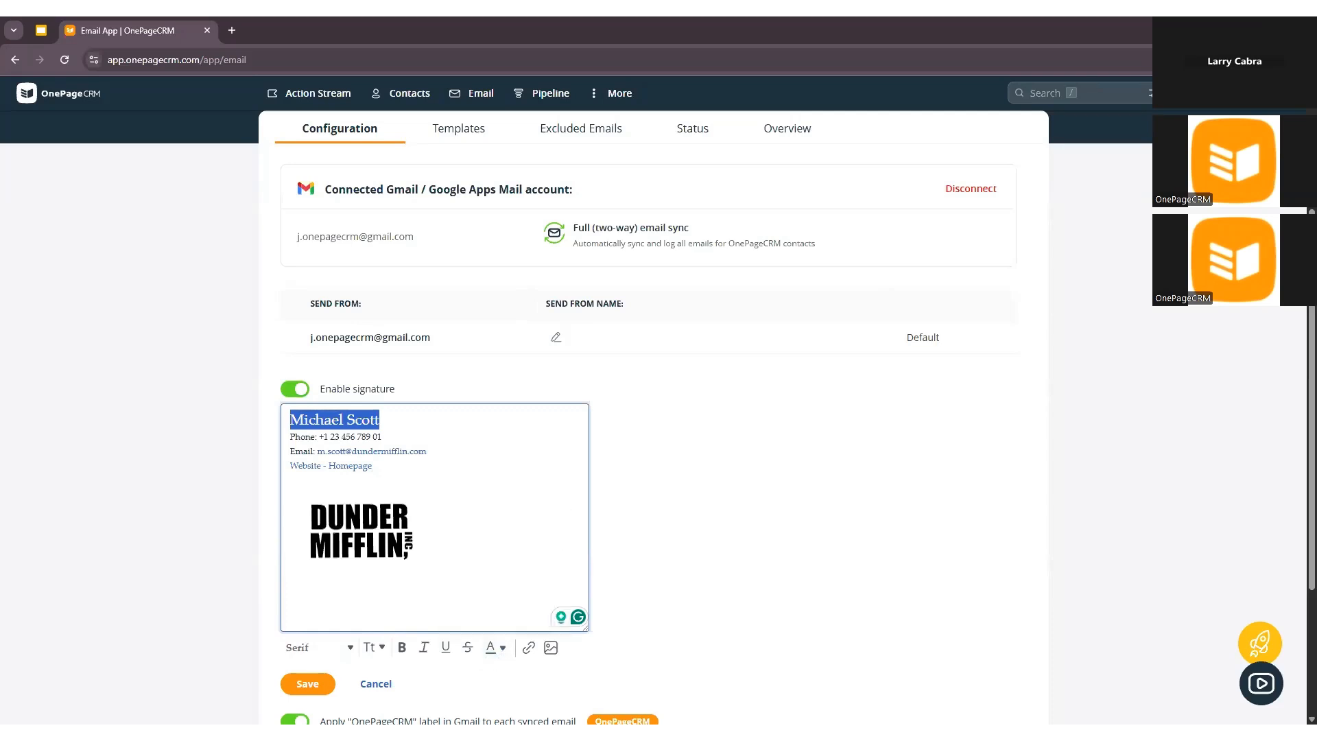
left_click(402, 648)
left_click(382, 437)
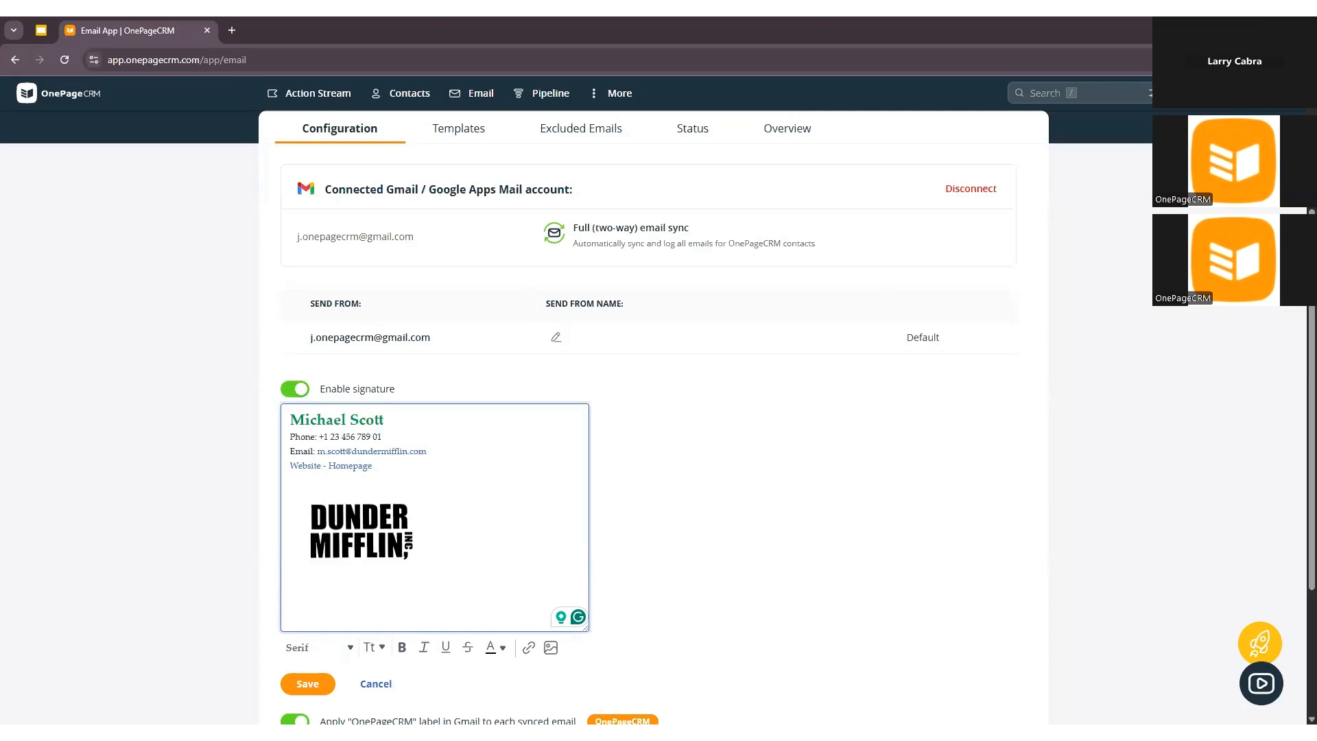
Check the company logo in the signature and save the edited signature.
left_click(395, 525)
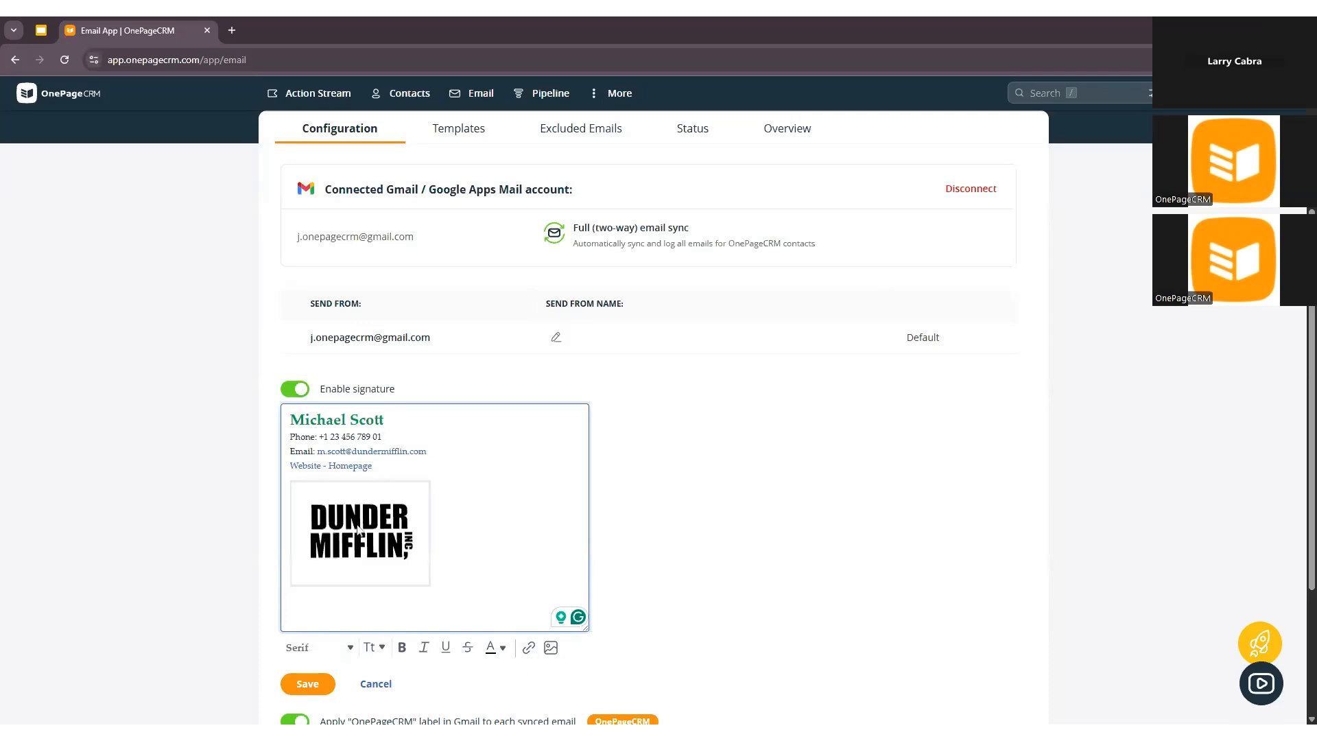
left_click(483, 587)
left_click(300, 684)
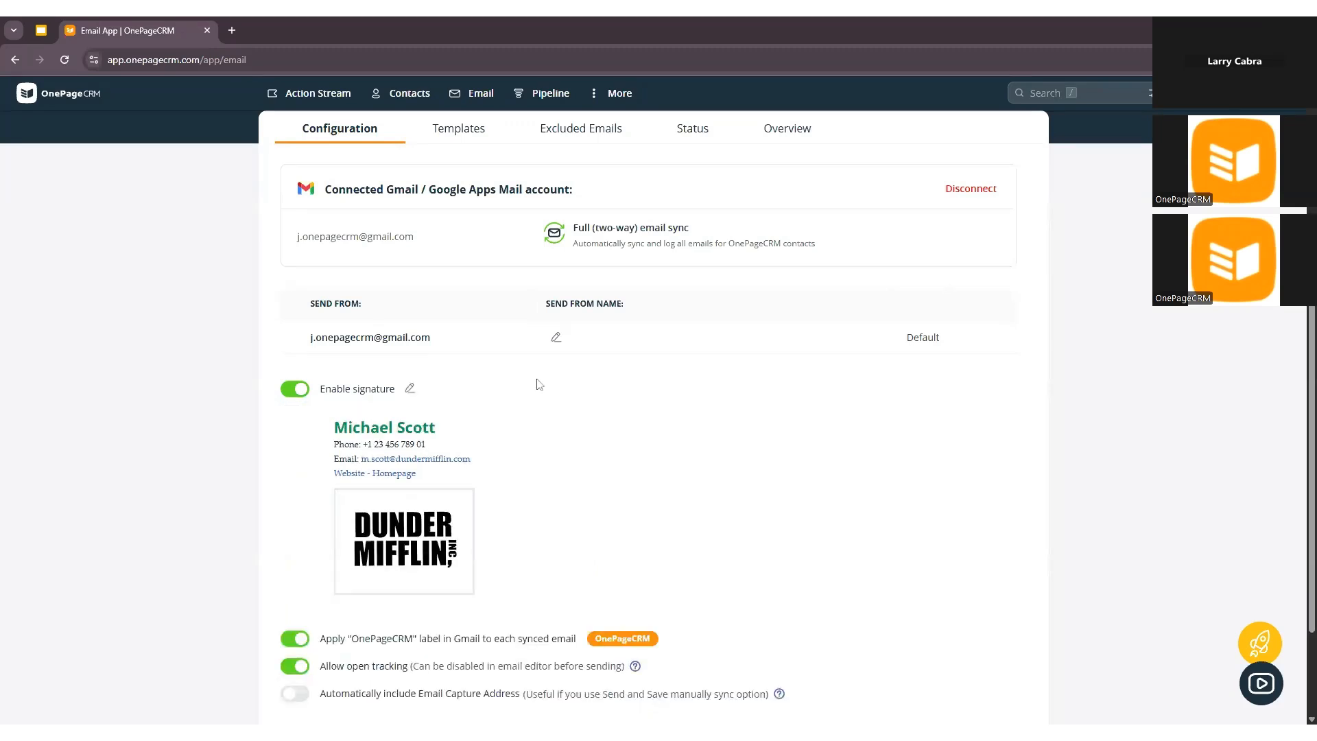
Review the Full (two-way) email sync setting of the connected Gmail account.
scroll(800, 529, "up", 3)
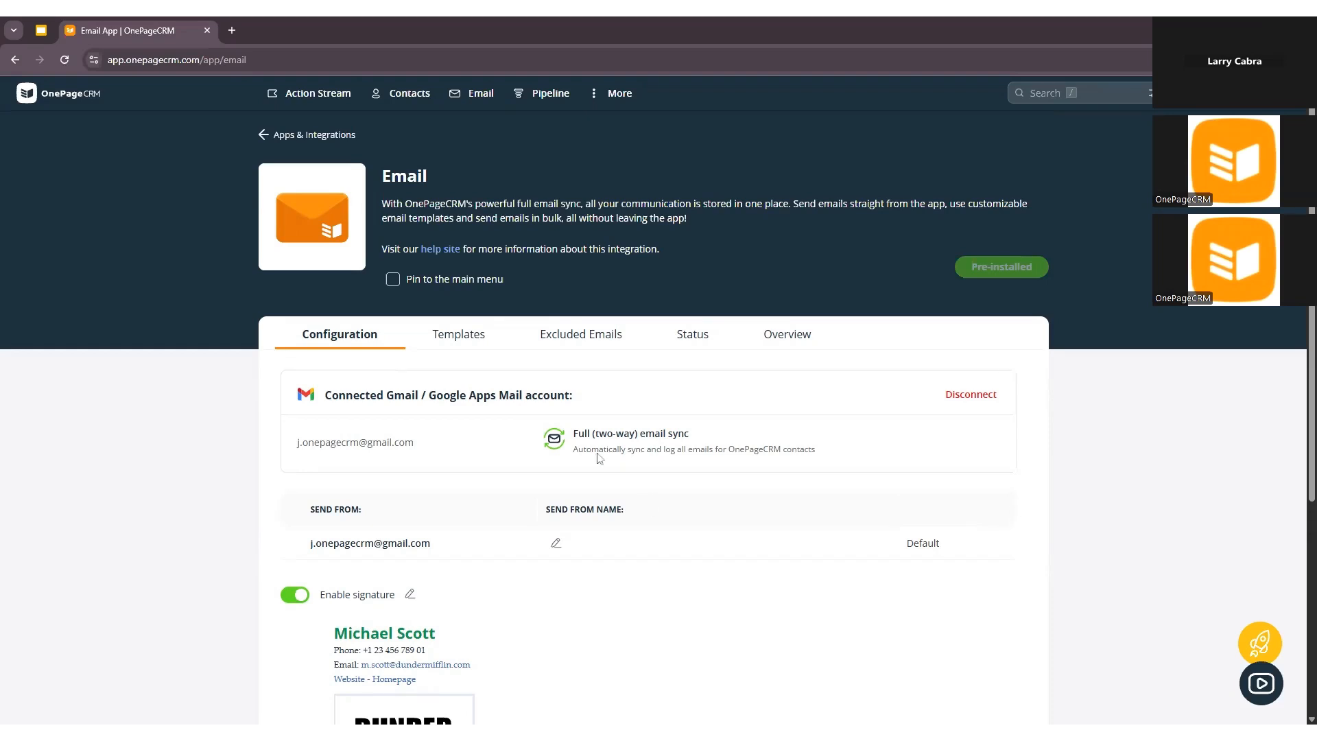
double_click(581, 432)
left_click_drag(590, 433, 689, 435)
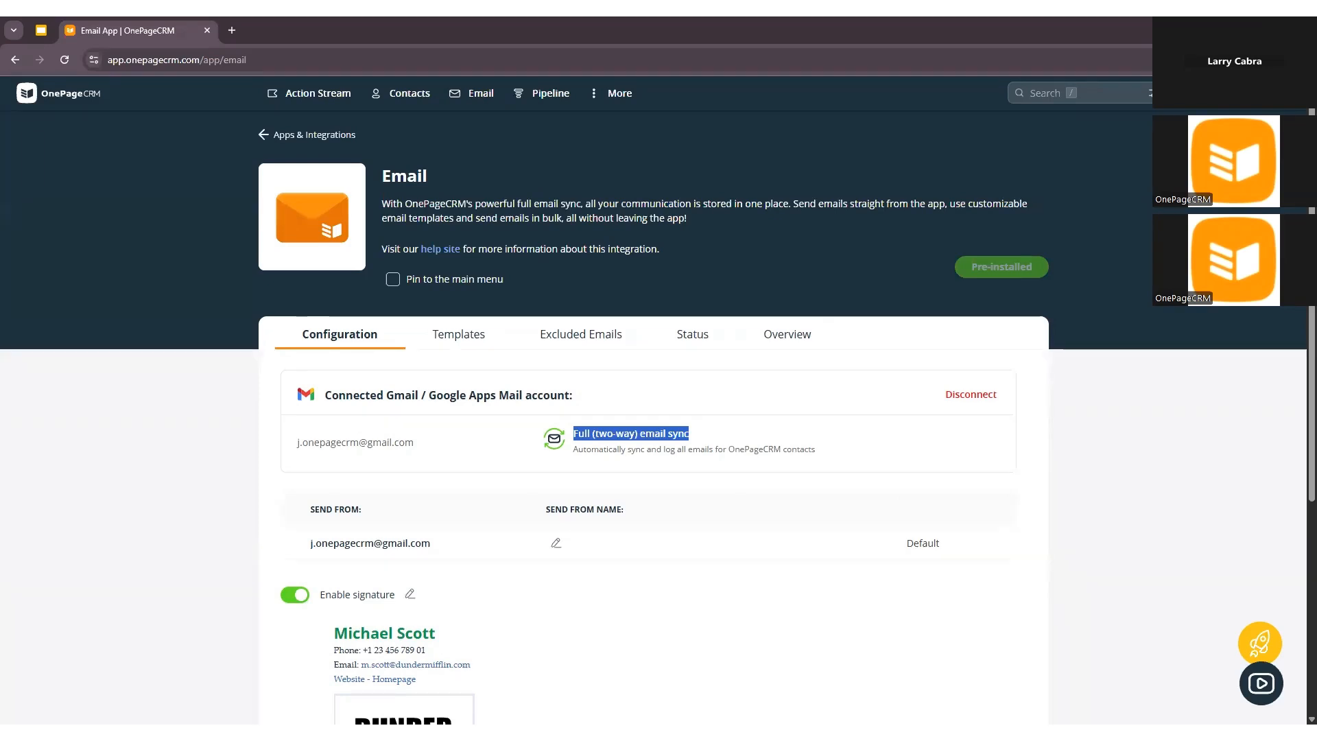
left_click(743, 505)
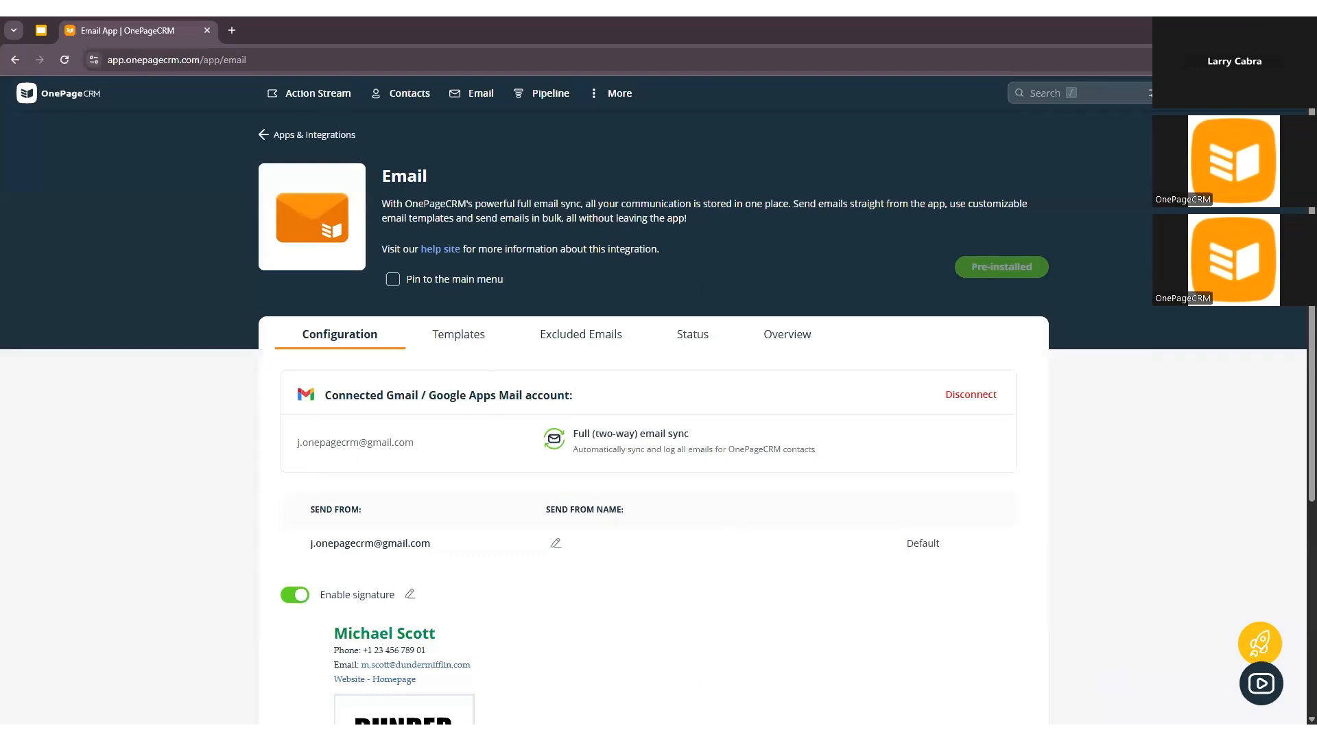
Expand the section on forwarding emails to create new contacts and enable automatically including the Email Capture Address.
scroll(513, 313, "down", 5)
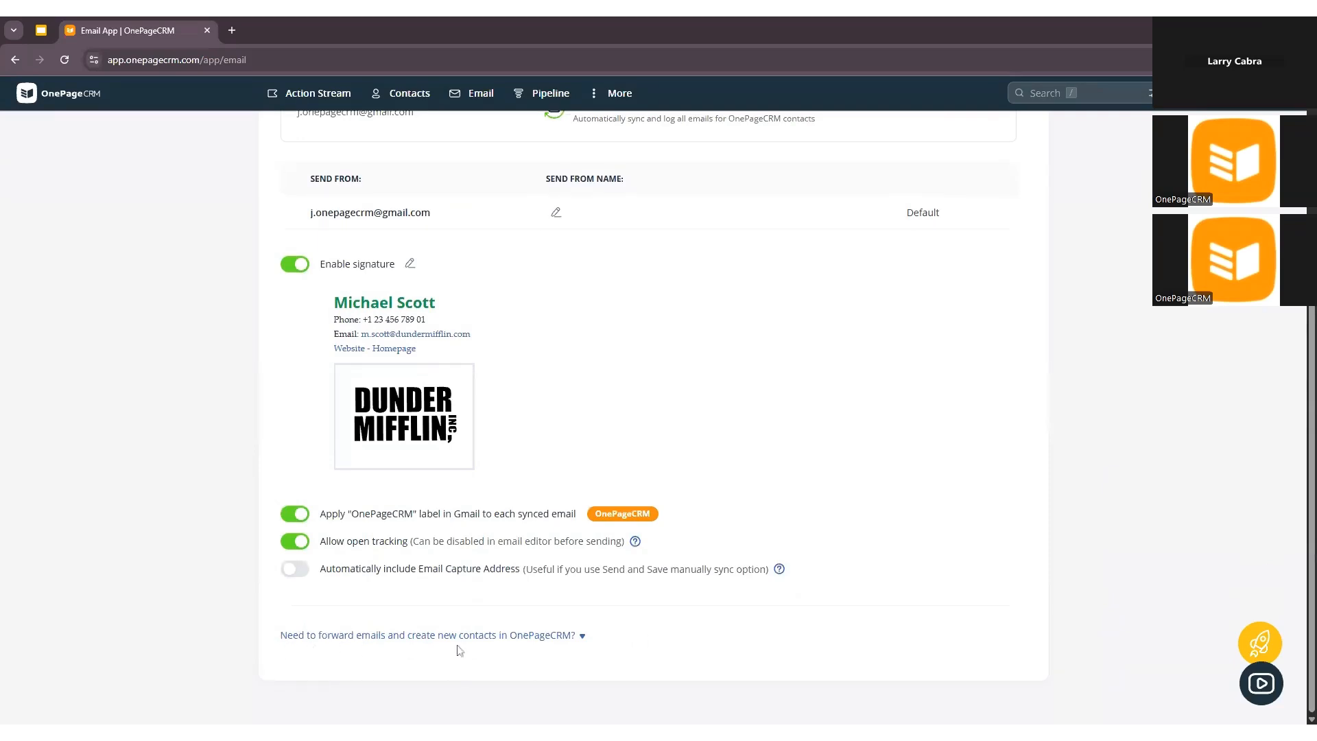
left_click(582, 637)
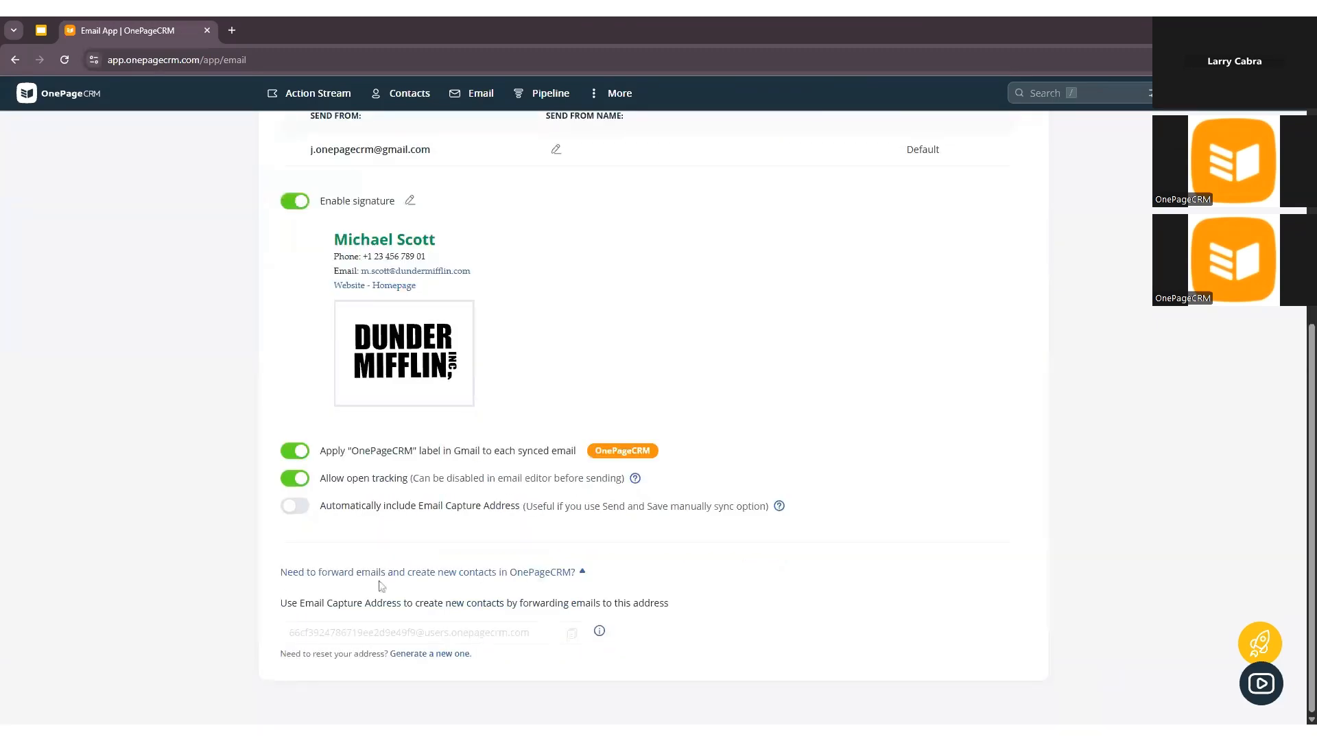
left_click(295, 507)
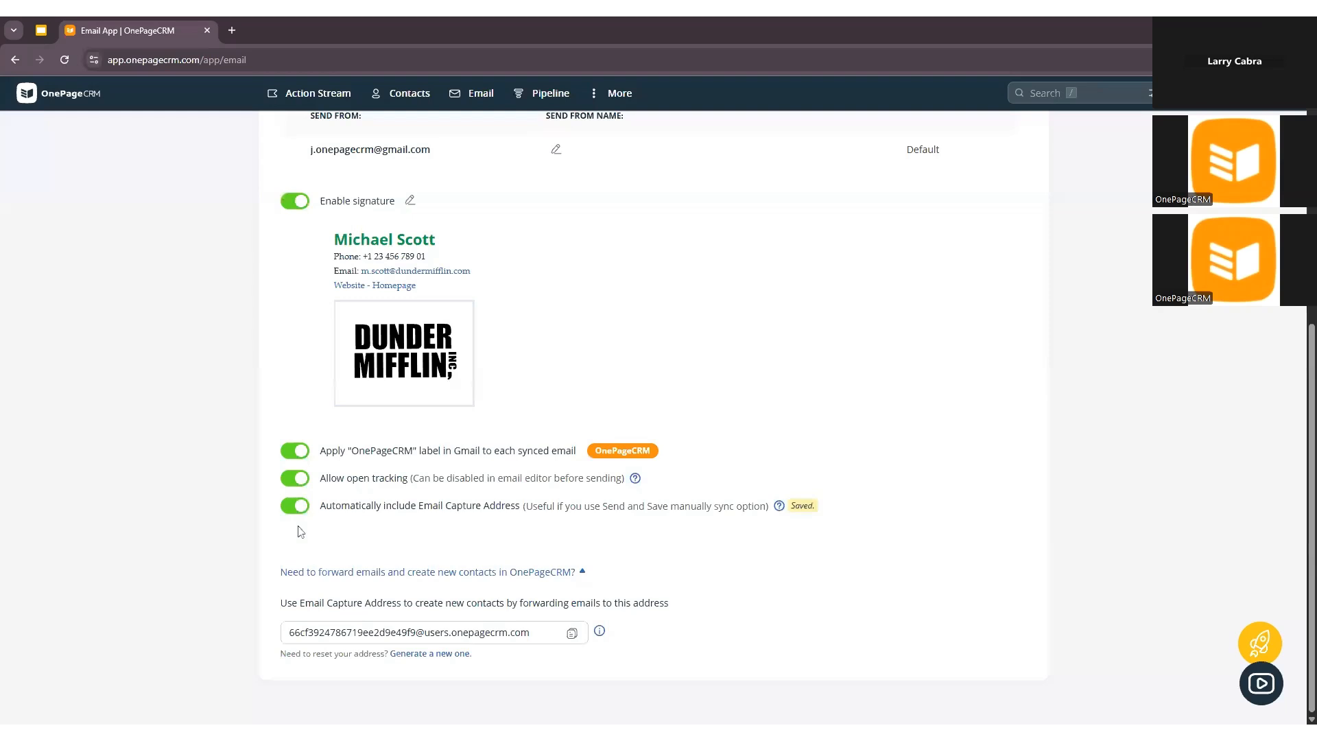